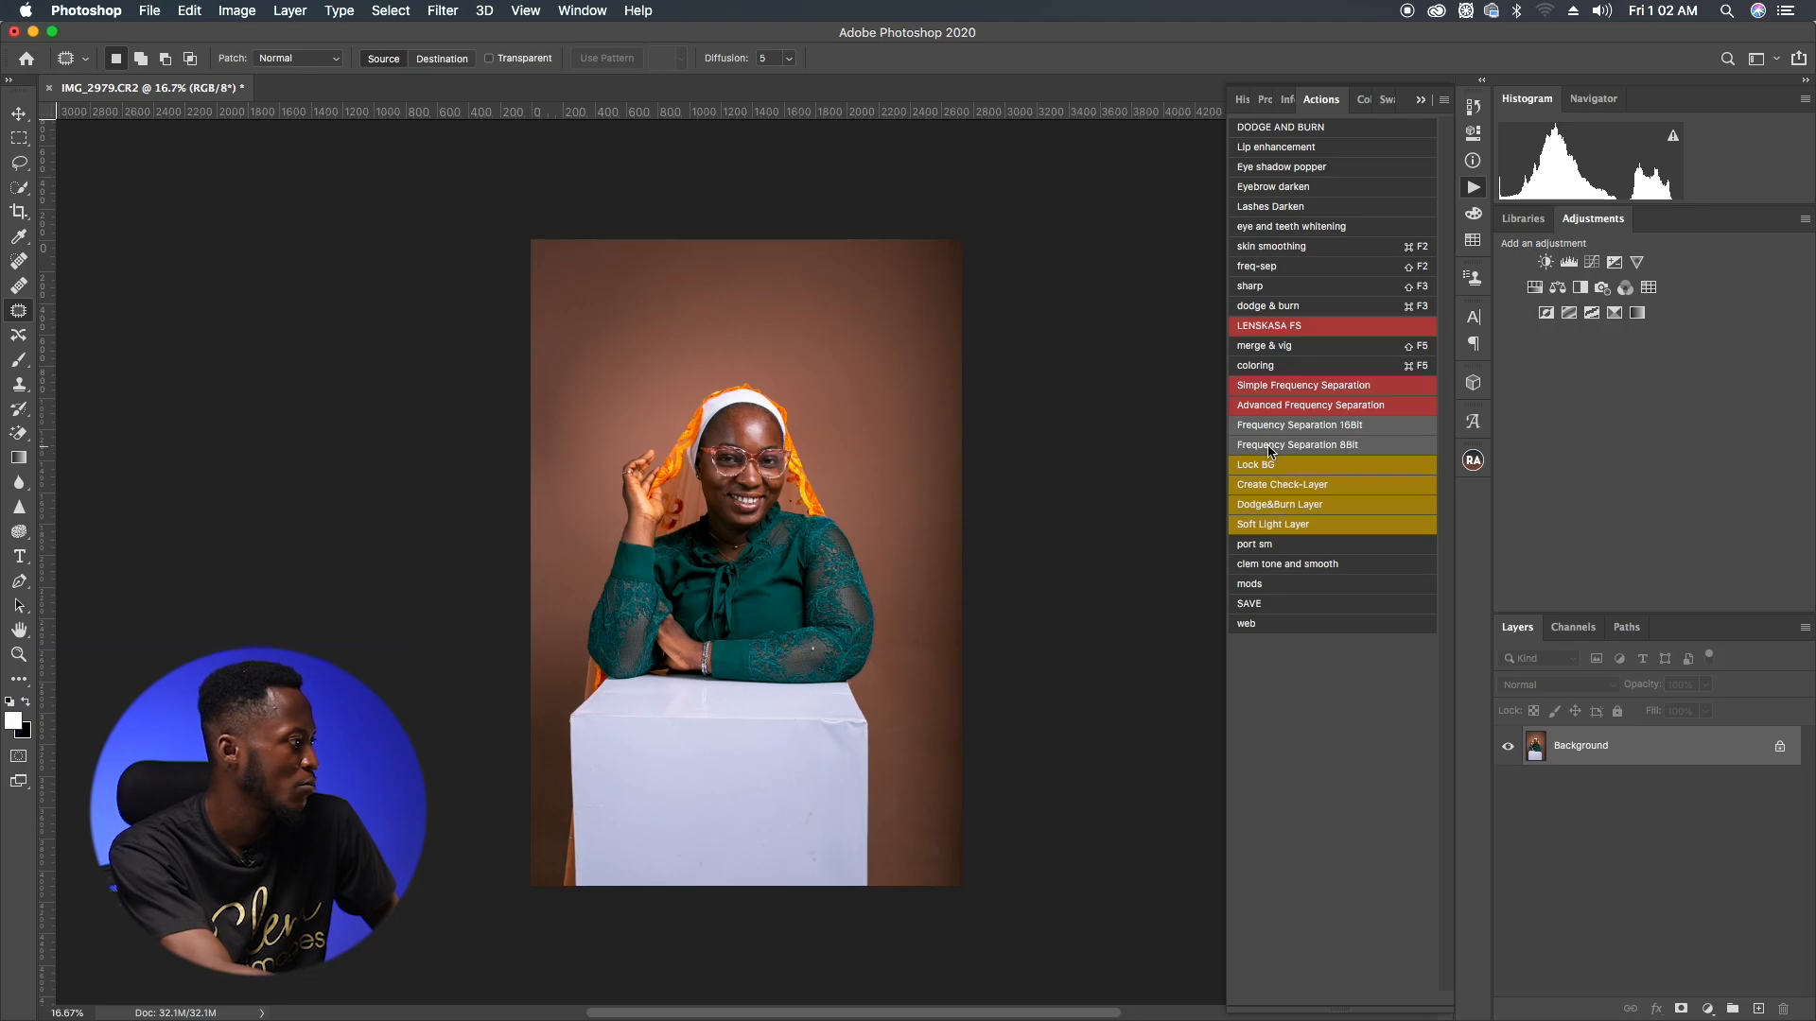
Step: Run the Frequency Separation 8bit action, setting the Gaussian Blur radius to 6.4 pixels
{"action": "left_click", "coordinate": [1288, 446]}
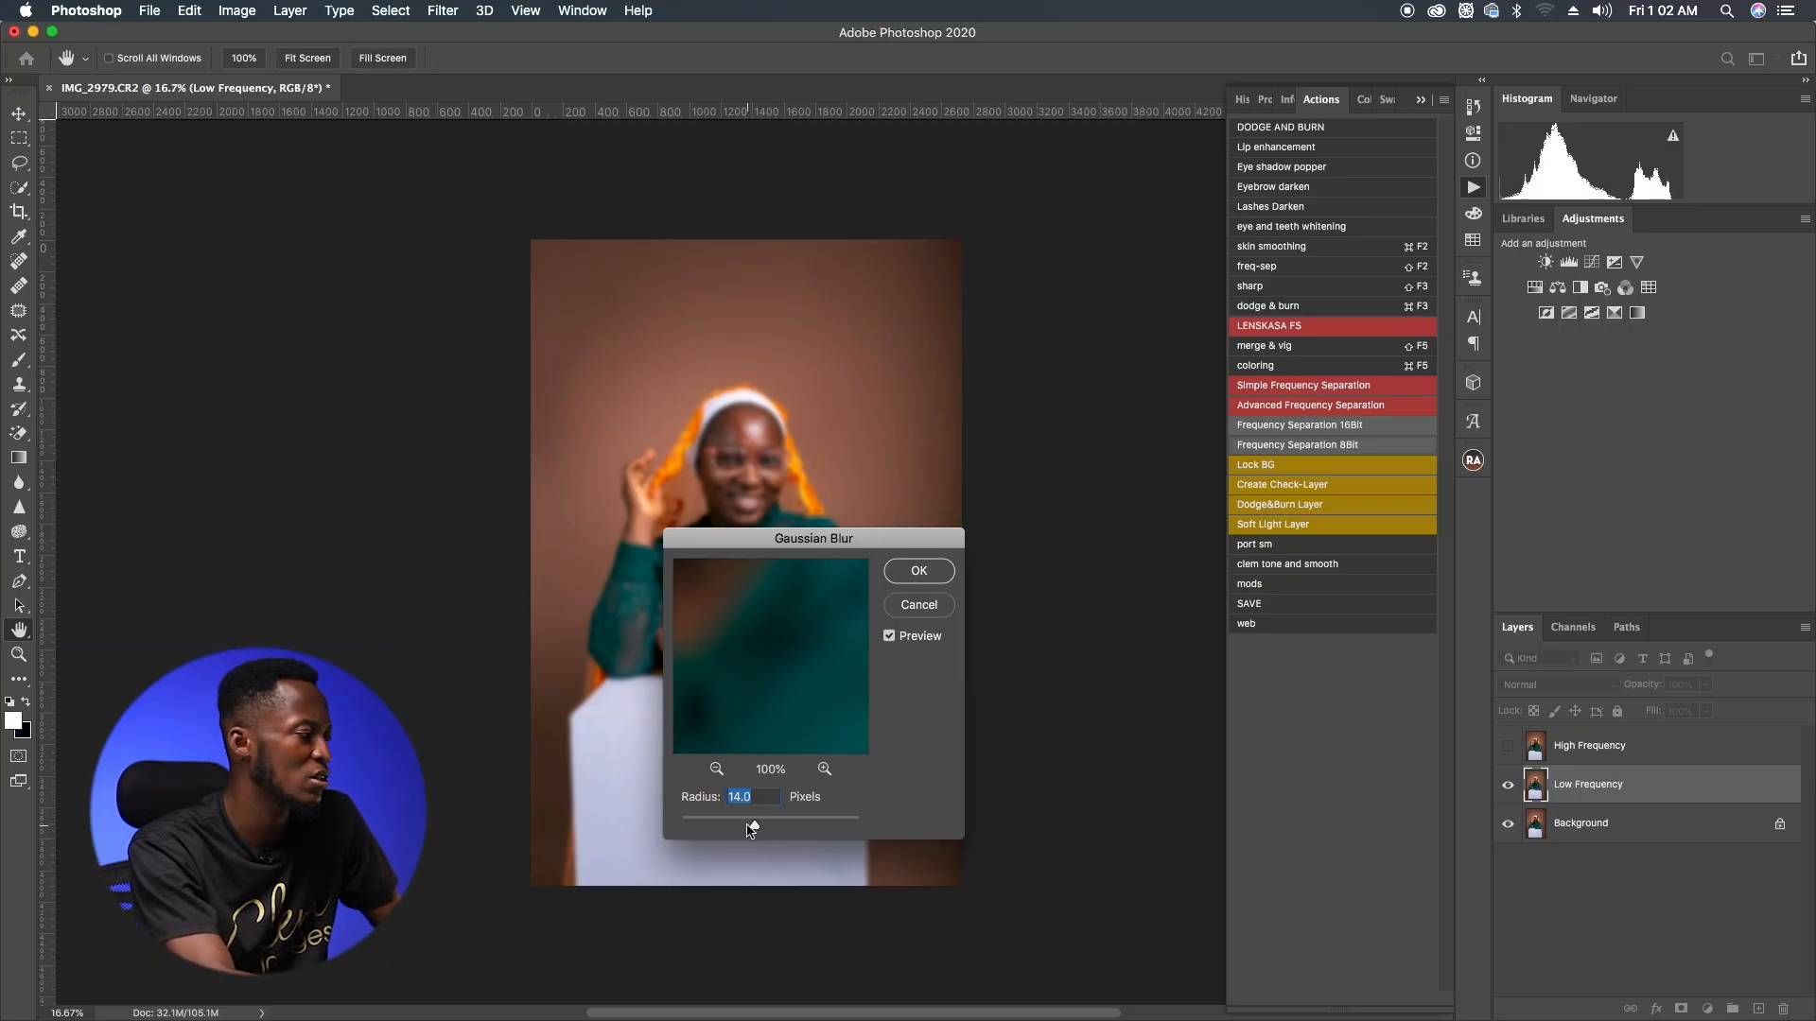
{"action": "type", "text": "6."}
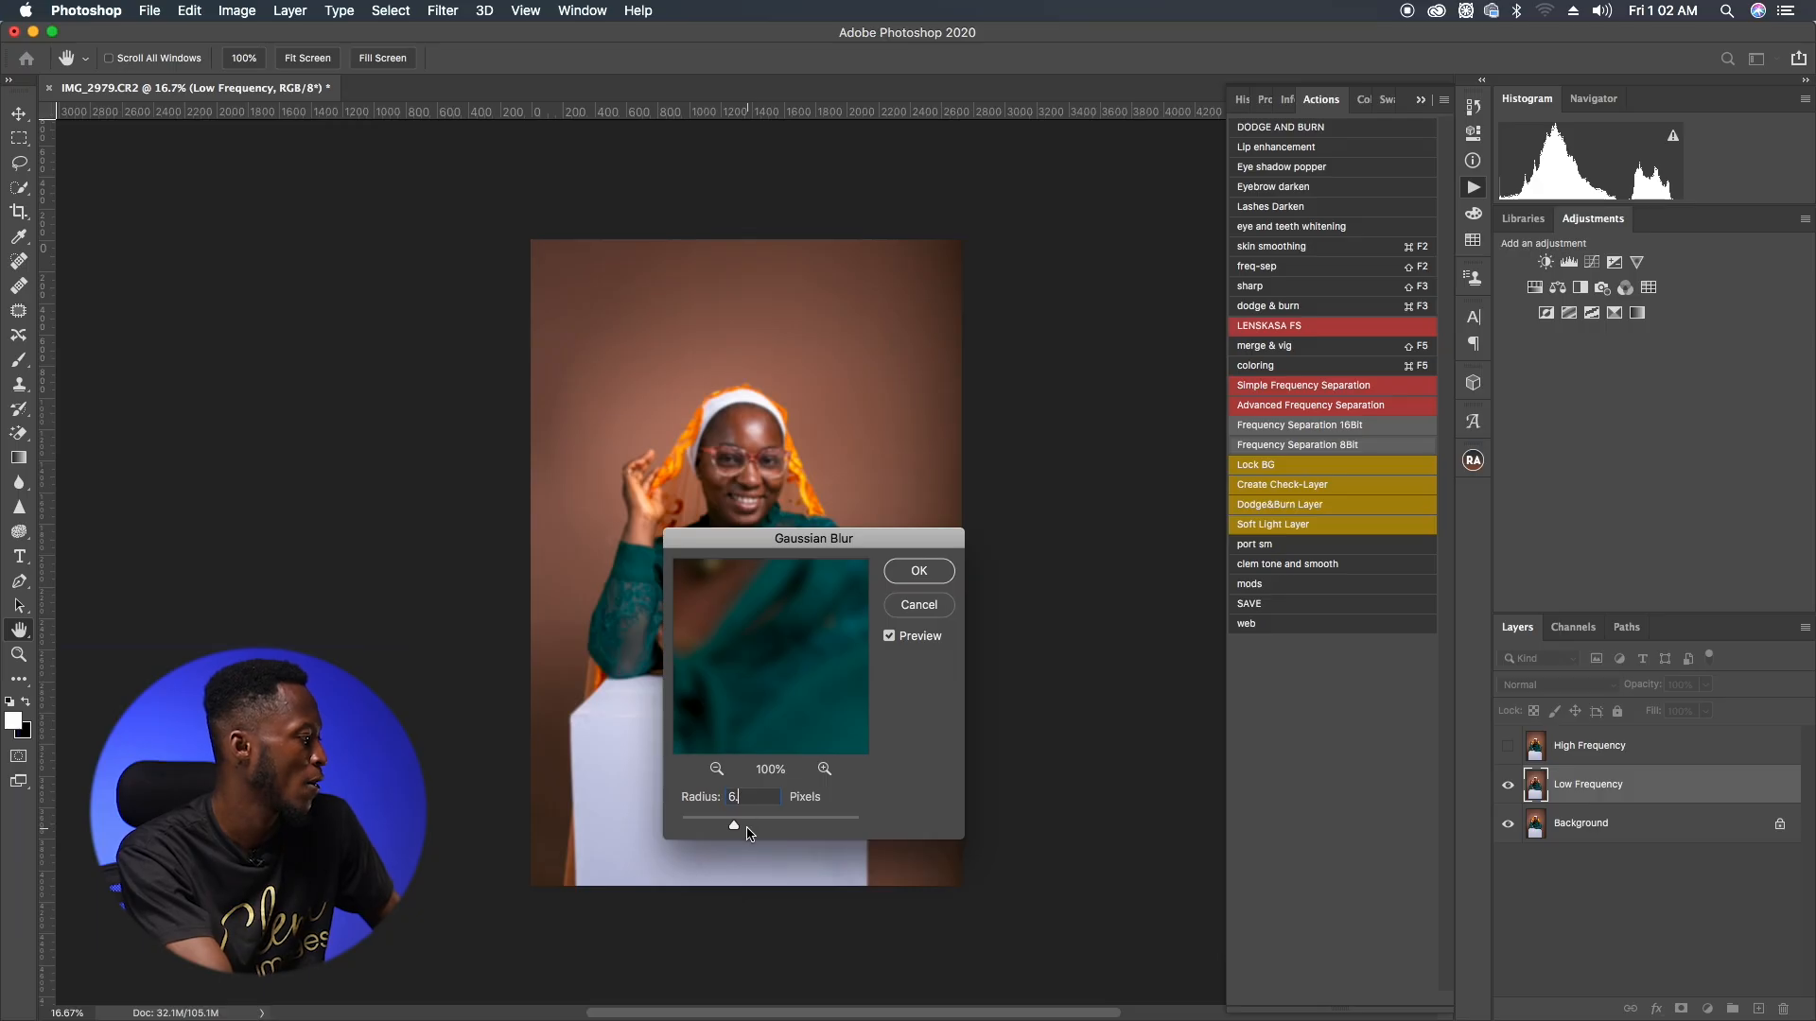
{"action": "type", "text": "4"}
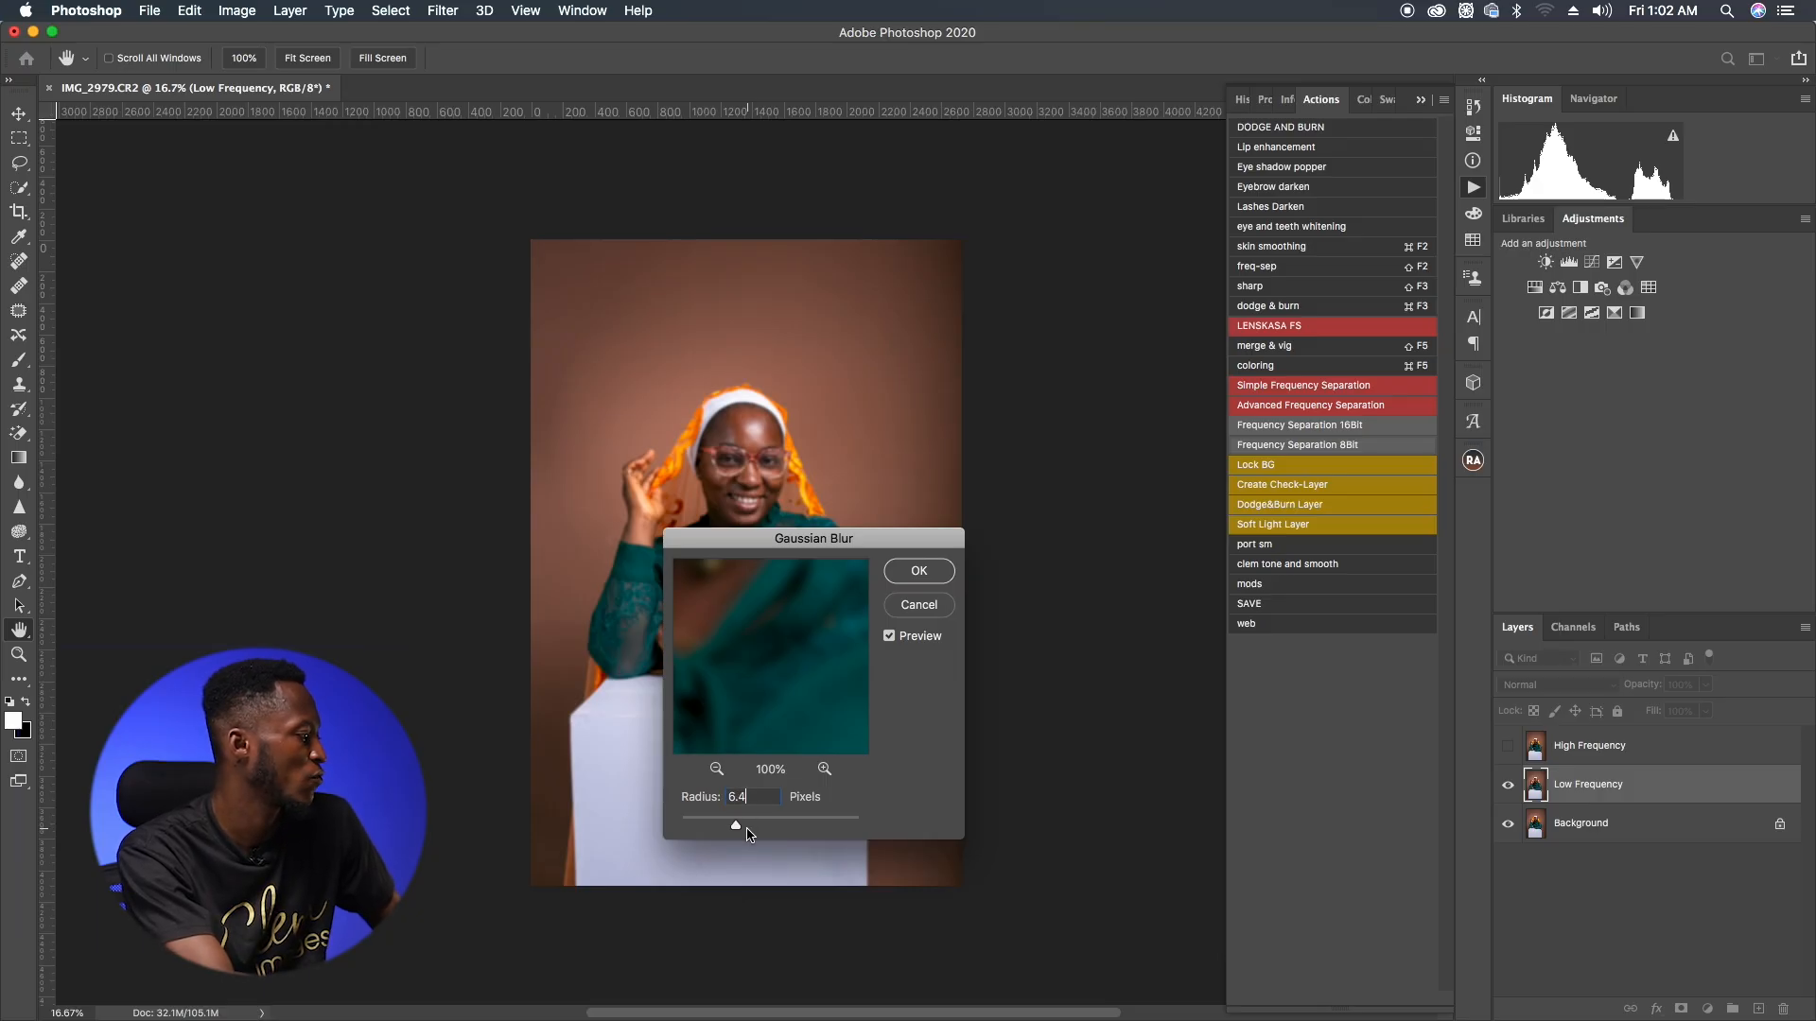
{"action": "left_click", "coordinate": [919, 571]}
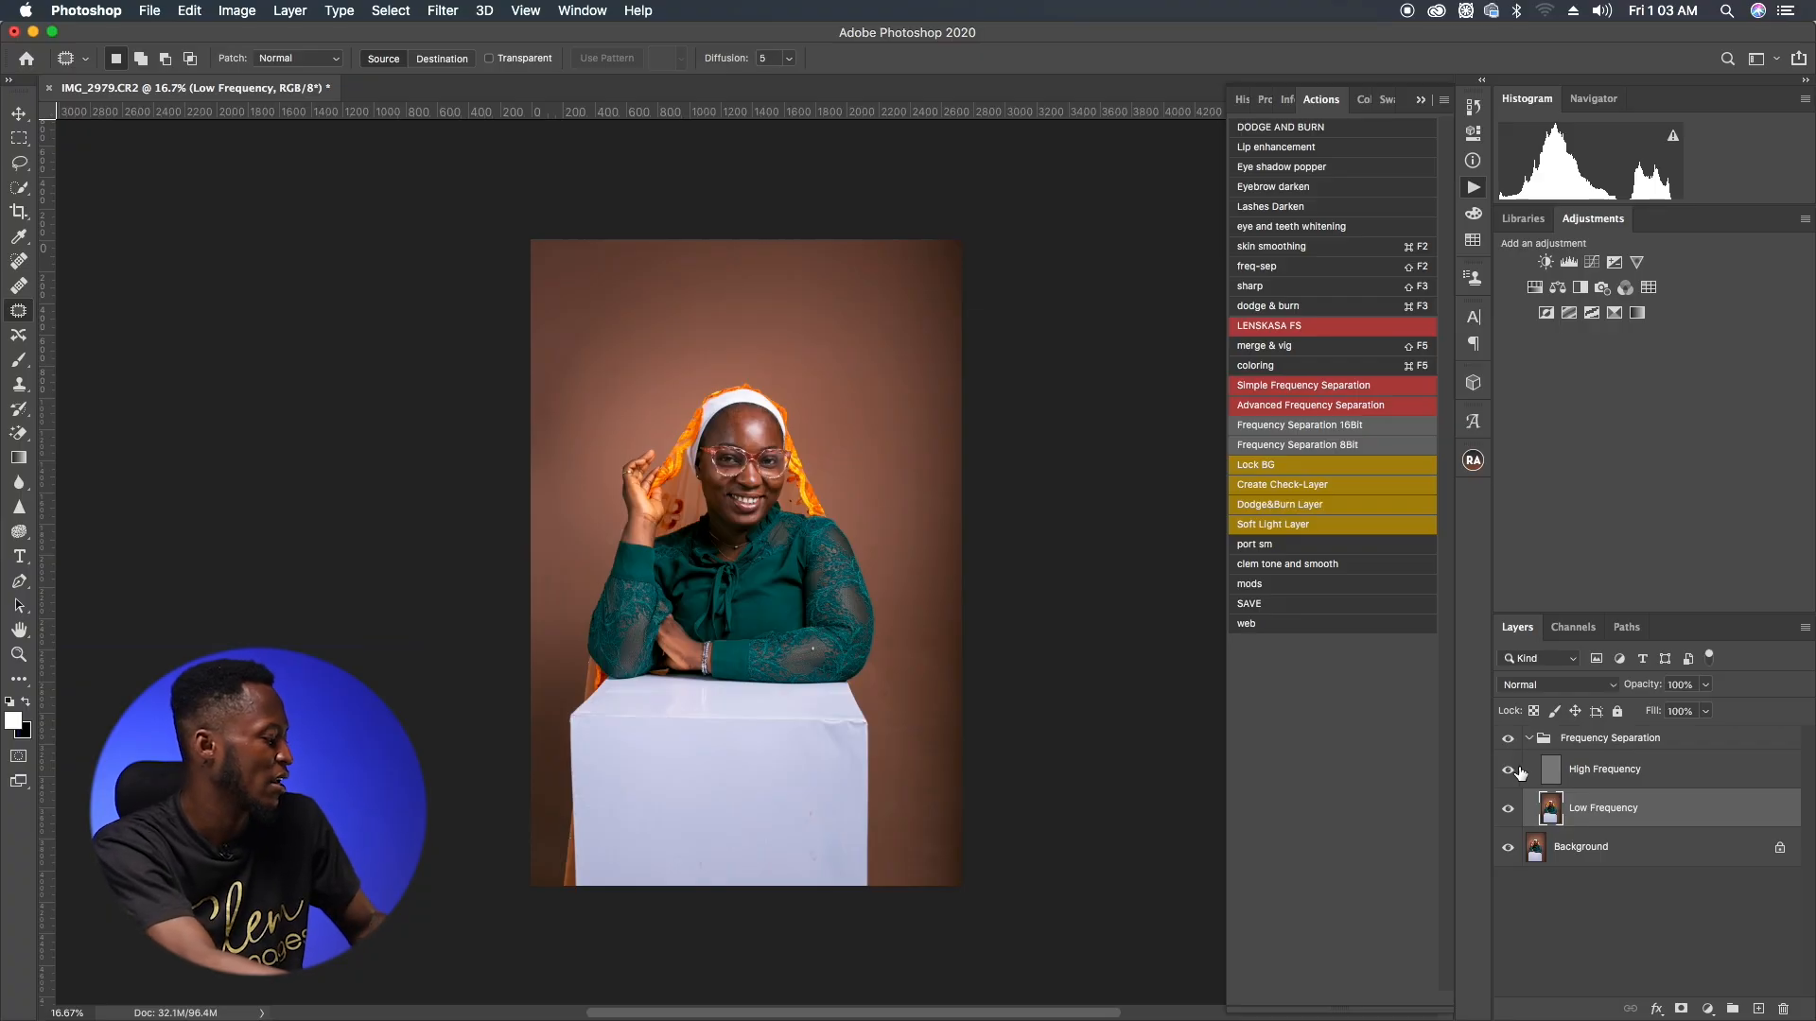
Step: Select the High Frequency layer and patch a small blemish on the forehead, then deselect
{"action": "key", "text": "super+plus"}
{"action": "key", "text": "super+plus"}
{"action": "key", "text": "super+plus"}
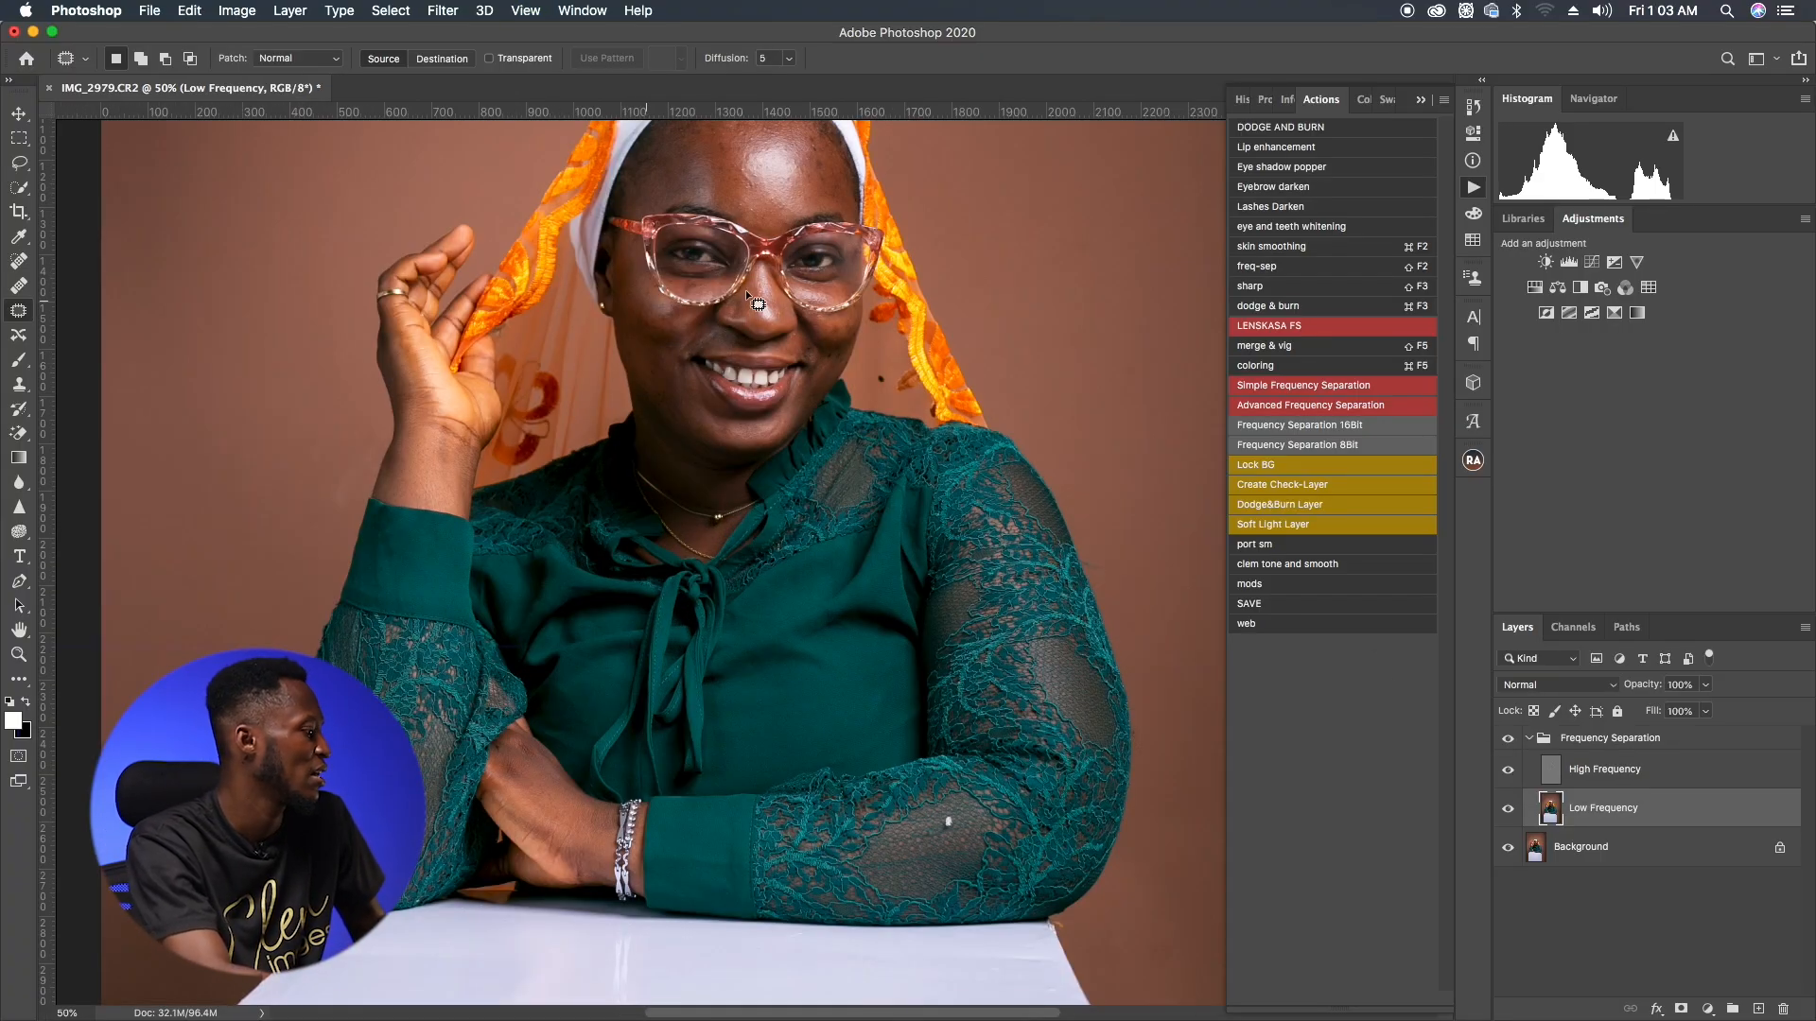
{"action": "left_click_drag", "start_coordinate": [802, 289], "coordinate": [813, 500]}
{"action": "left_click", "coordinate": [1594, 764]}
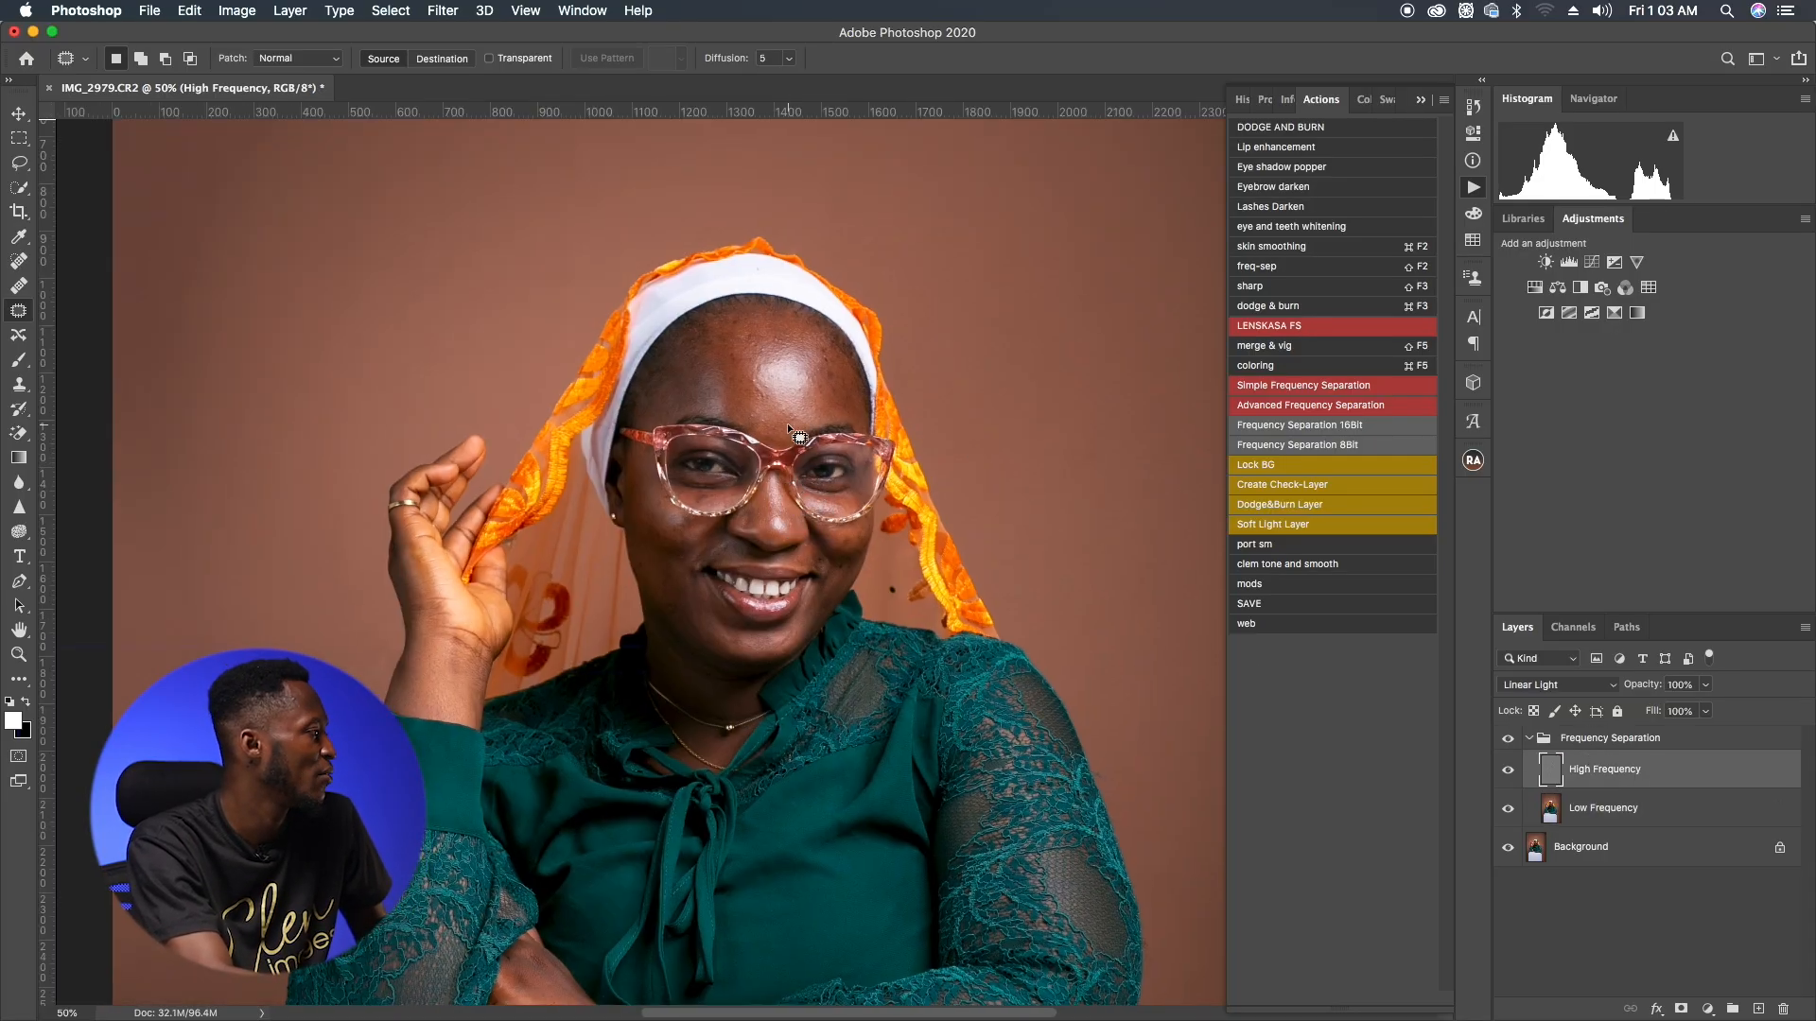
{"action": "left_click_drag", "start_coordinate": [740, 369], "coordinate": [731, 356]}
{"action": "key", "text": "super+d"}
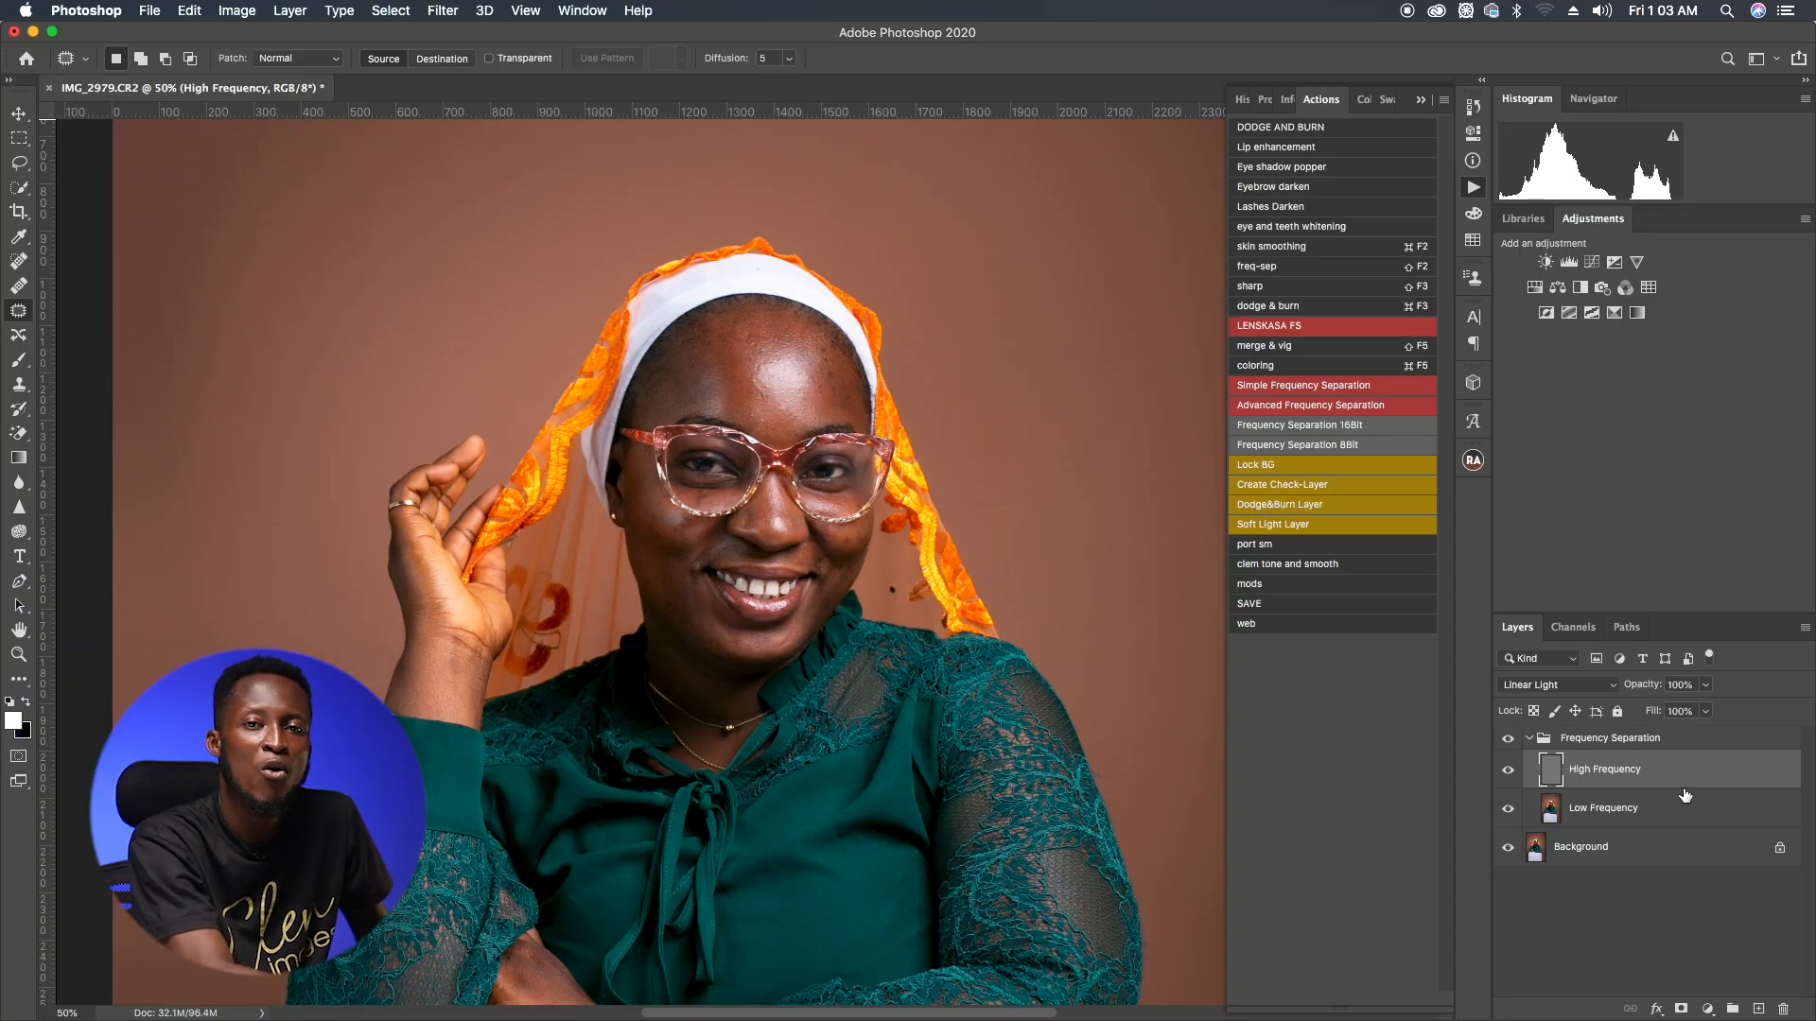
Step: Duplicate the High Frequency layer, hide the copy, and reselect the original High Frequency layer
{"action": "left_click_drag", "start_coordinate": [1685, 790], "coordinate": [1757, 1008]}
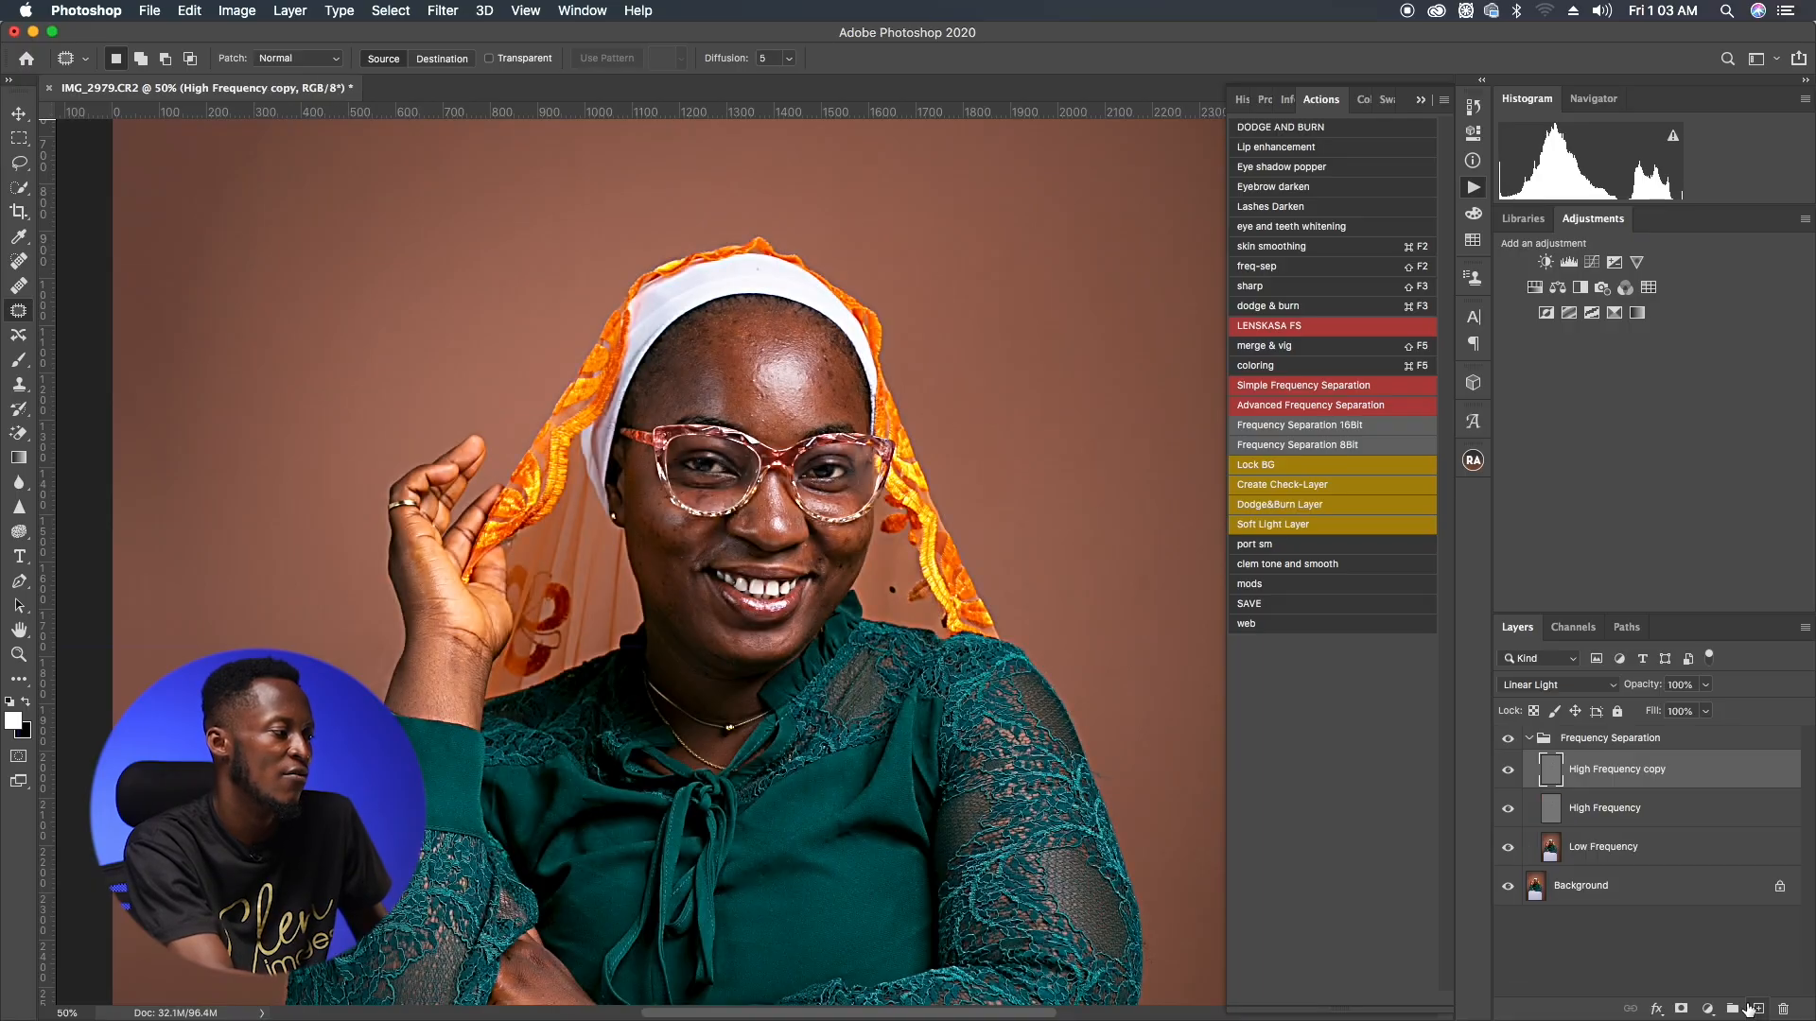
{"action": "left_click", "coordinate": [1508, 771]}
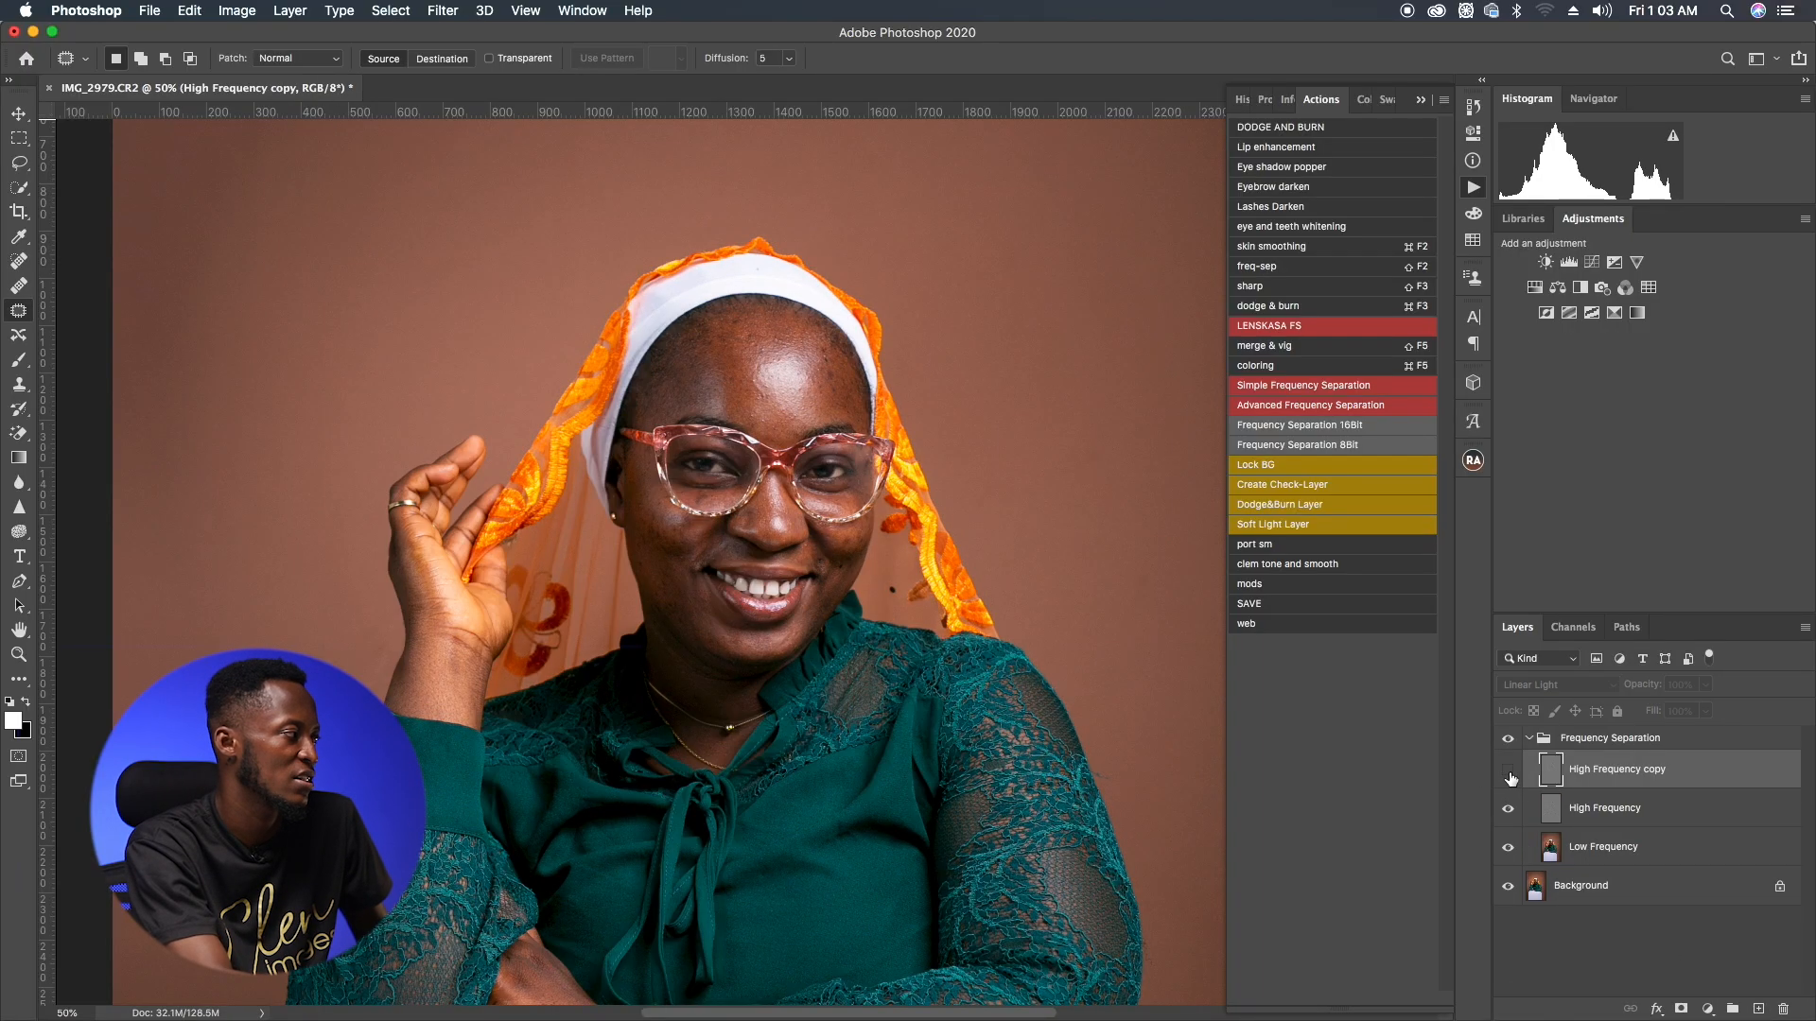
{"action": "left_click", "coordinate": [1605, 811]}
Step: With the Patch tool, remove the blemishes and spots across the forehead on the High Frequency layer
{"action": "key", "text": "super+0"}
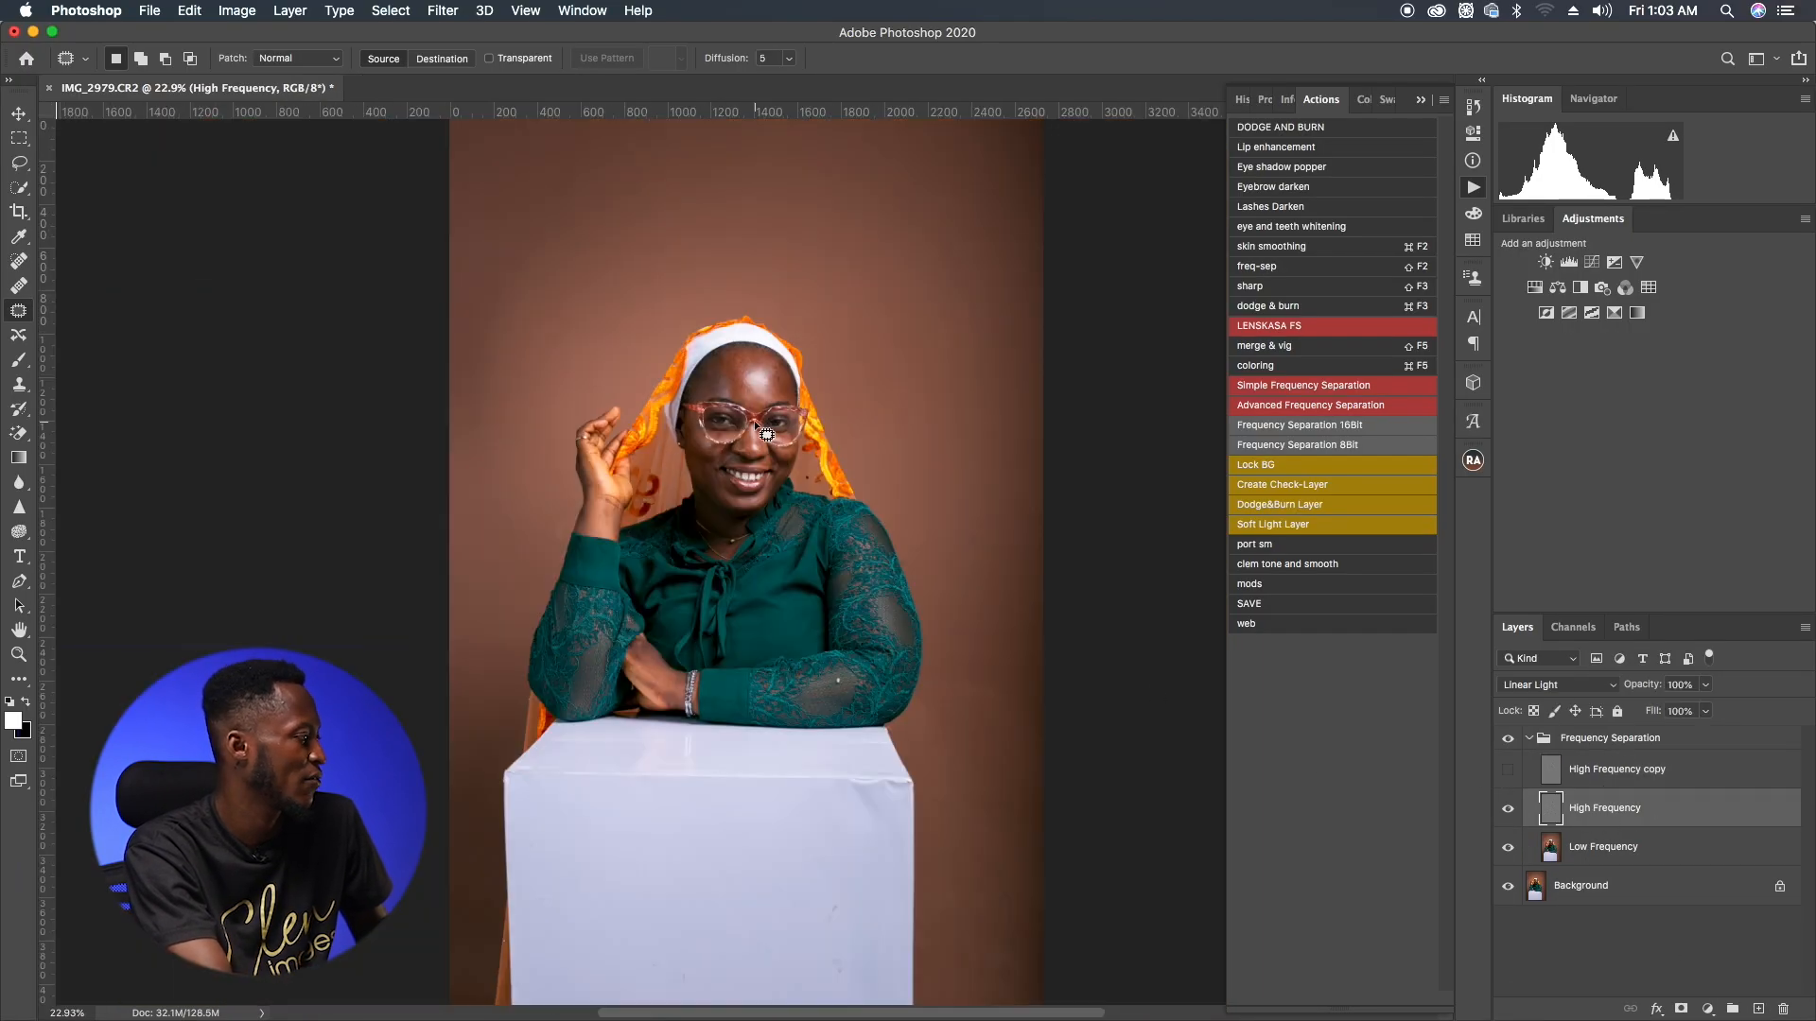
{"action": "key", "text": "super+plus"}
{"action": "key", "text": "super+plus"}
{"action": "key", "text": "super+plus"}
{"action": "key", "text": "super+plus"}
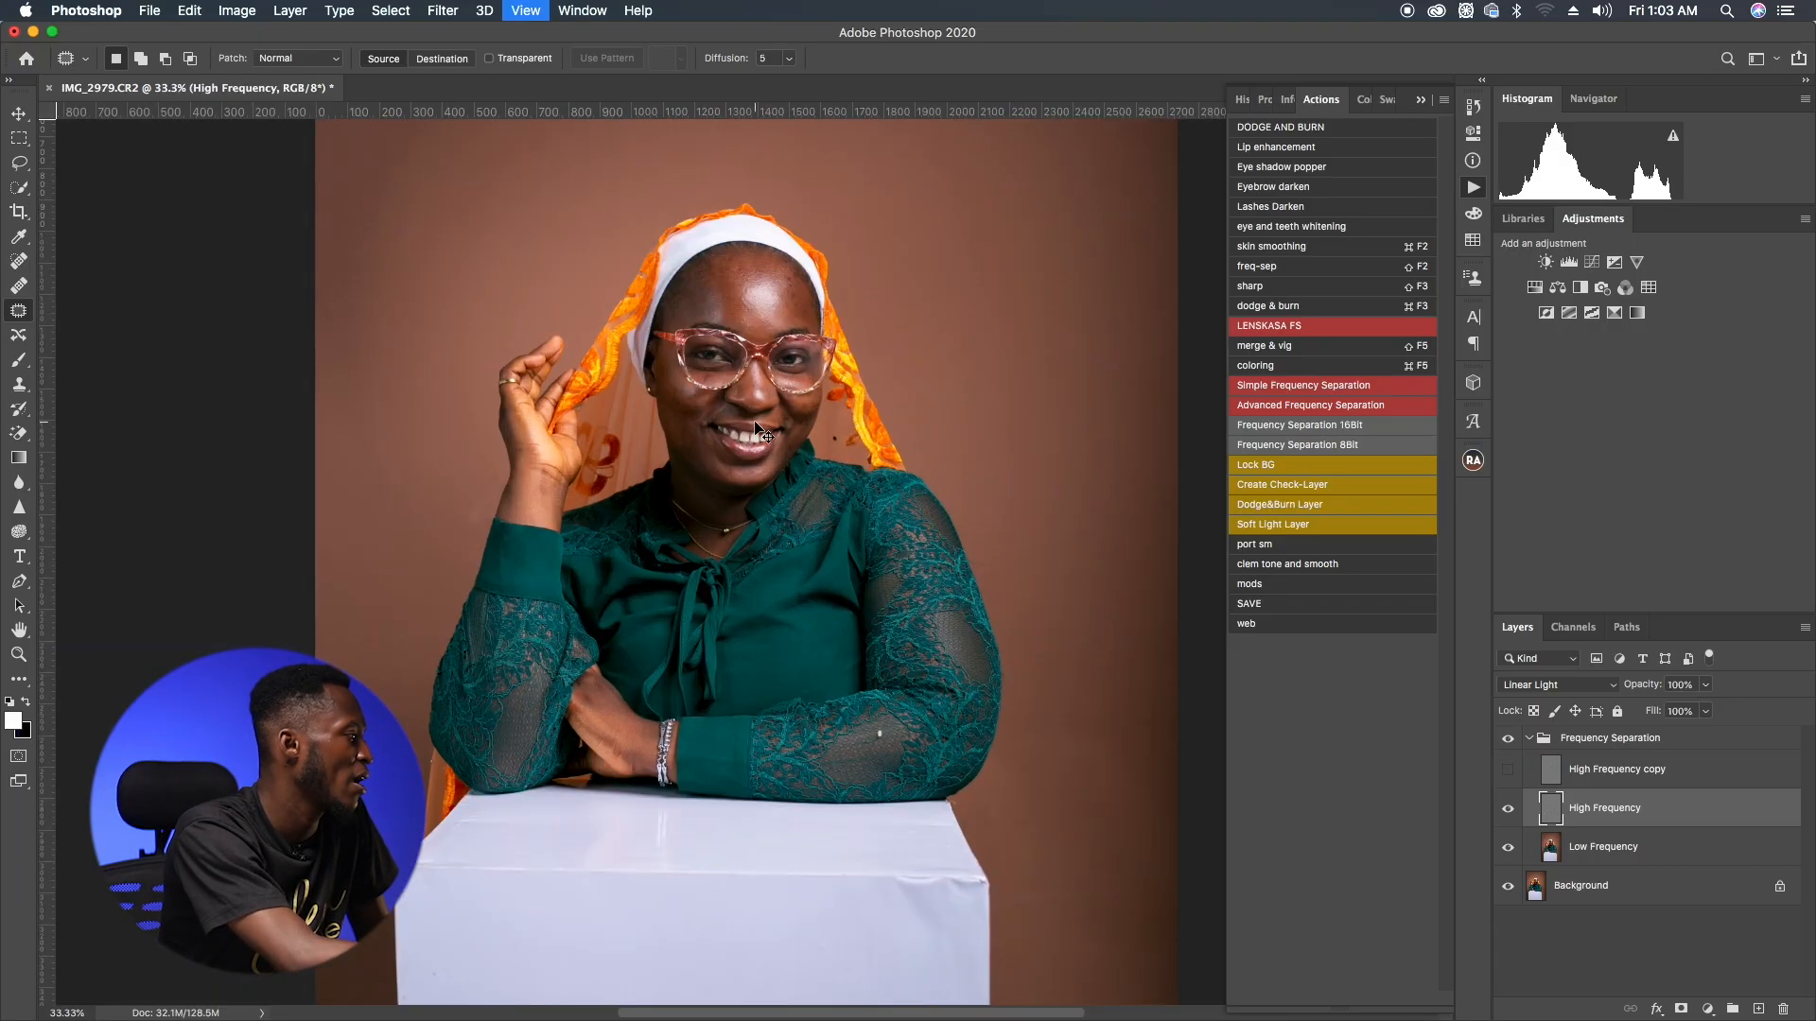
{"action": "scroll", "coordinate": [764, 433], "scroll_direction": "up", "scroll_amount": 5}
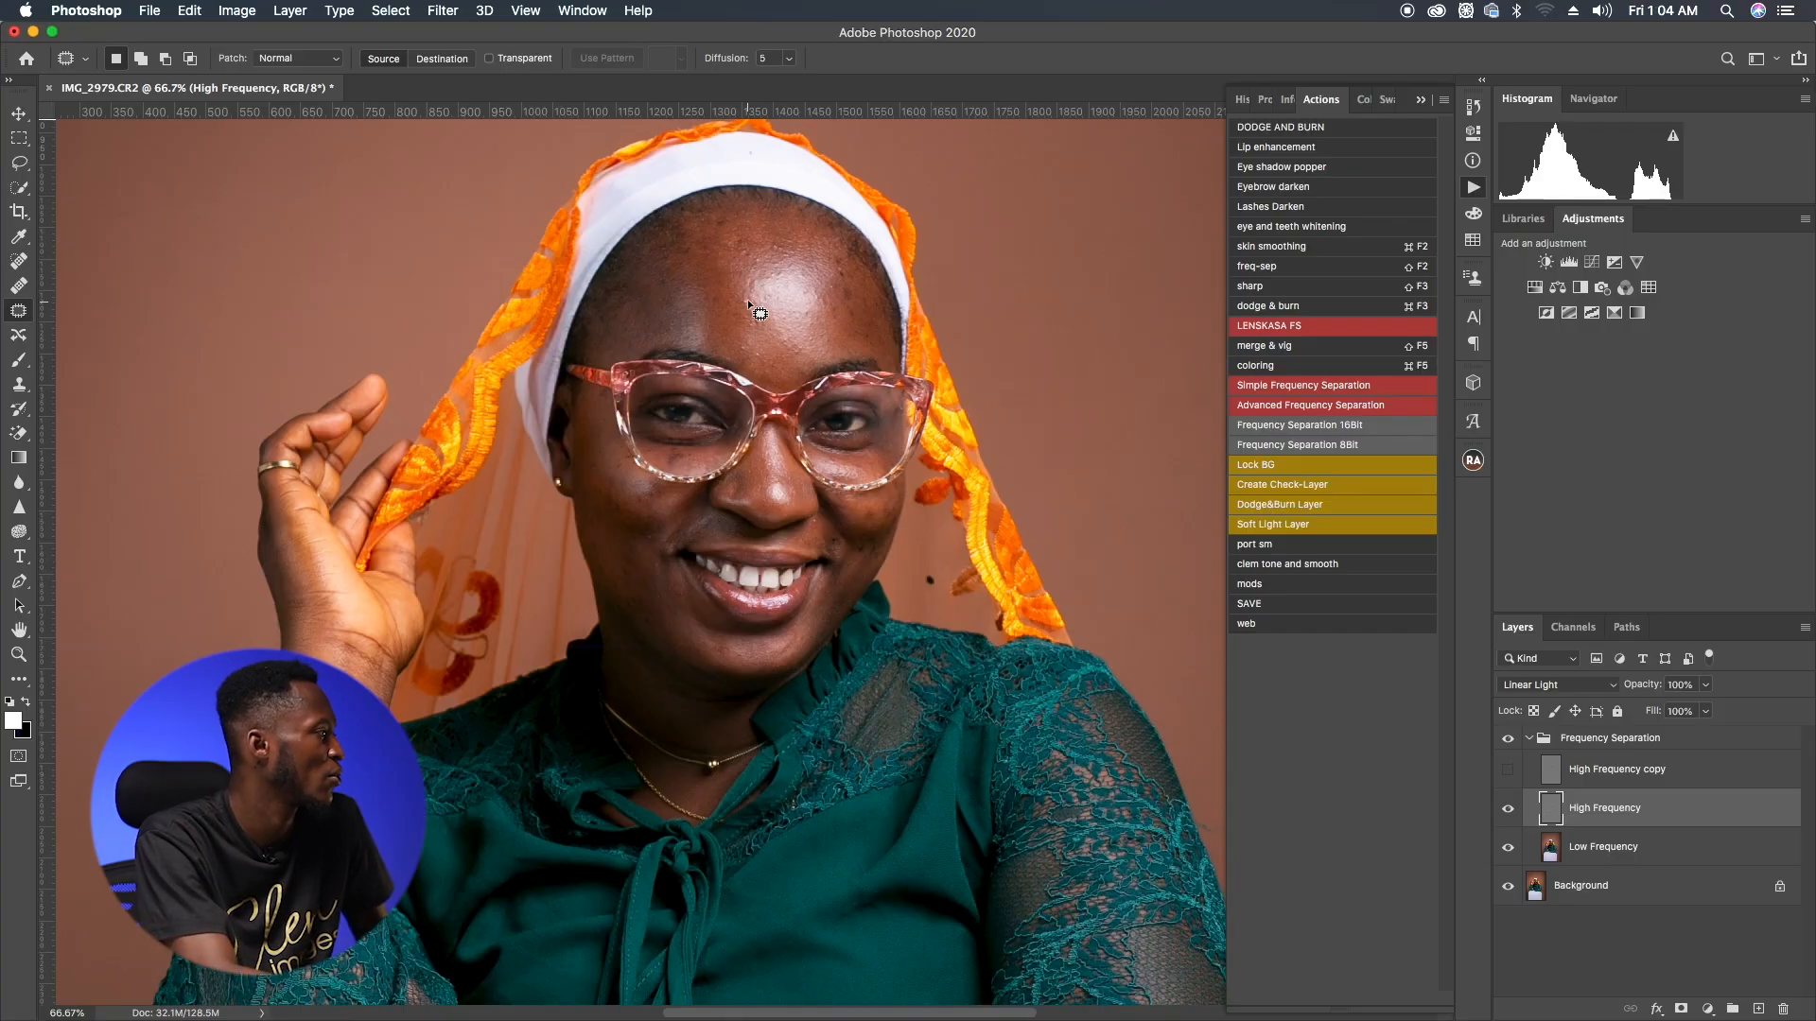
{"action": "mouse_move", "coordinate": [746, 293]}
{"action": "left_mouse_down"}
{"action": "mouse_move", "coordinate": [736, 313]}
{"action": "mouse_move", "coordinate": [755, 331]}
{"action": "mouse_move", "coordinate": [760, 314]}
{"action": "left_mouse_up"}
{"action": "key", "text": "super+d"}
{"action": "key", "text": "super+d"}
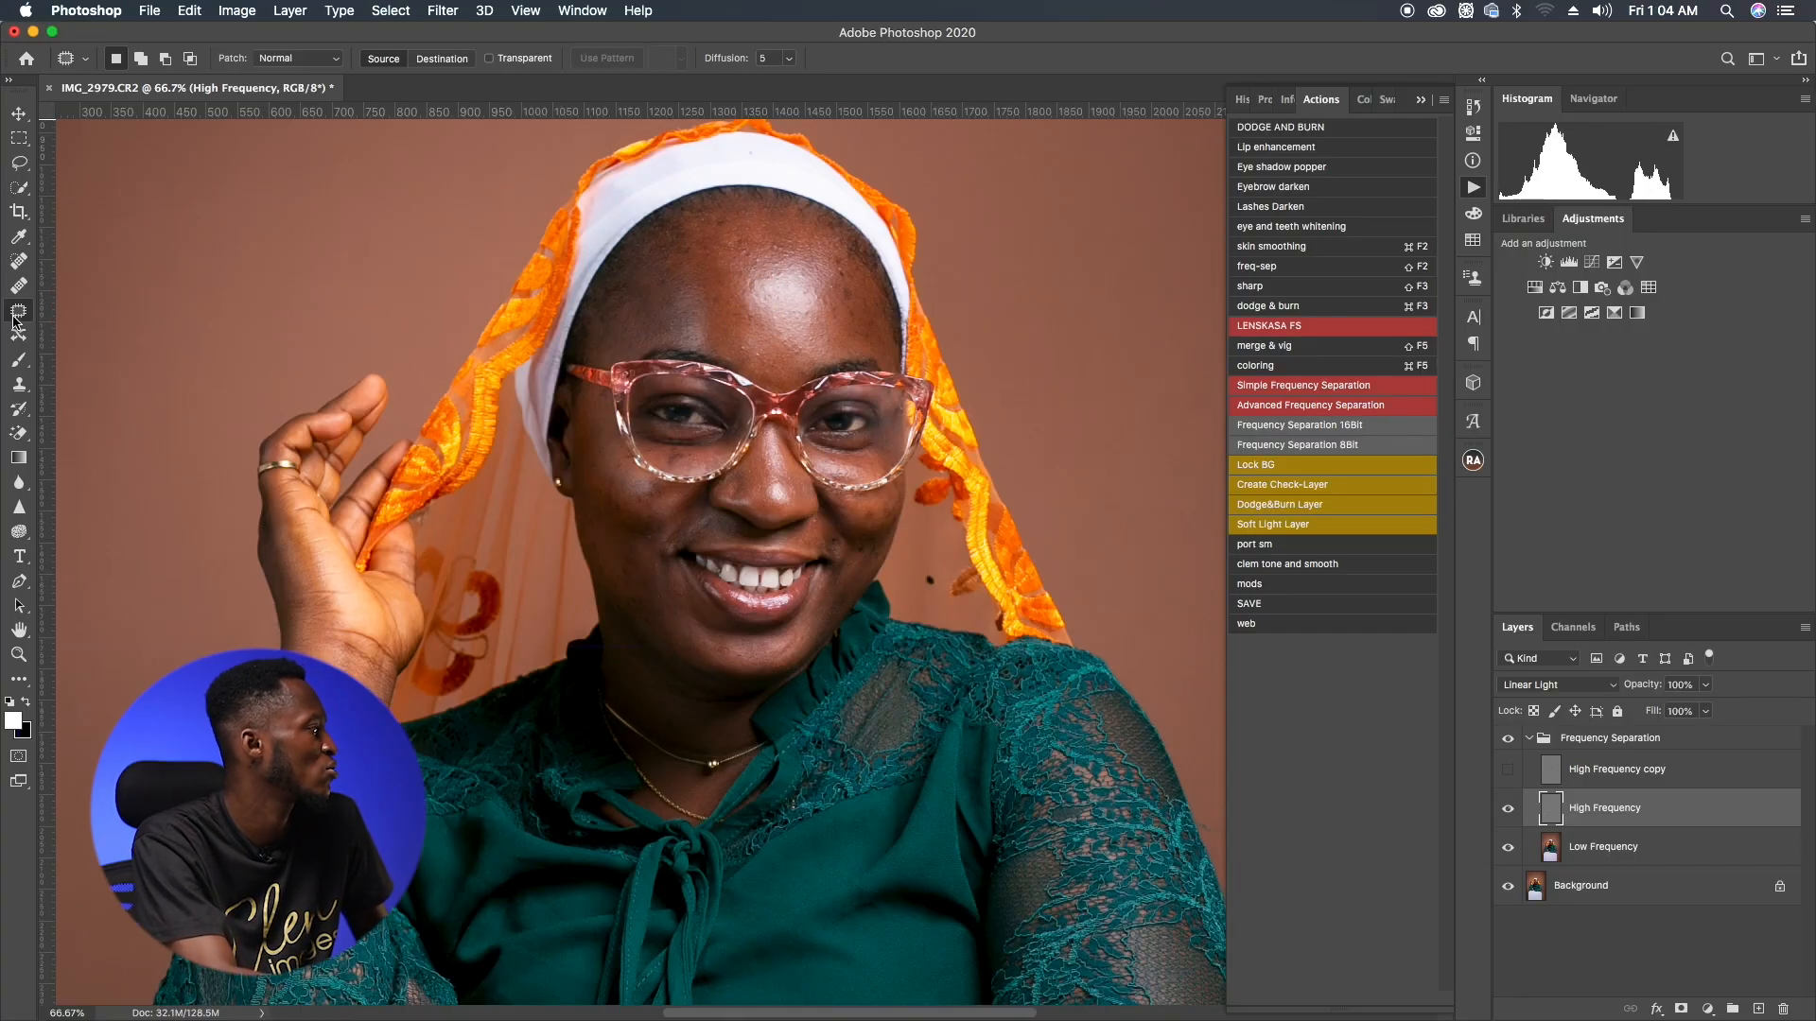
{"action": "left_click", "coordinate": [21, 263]}
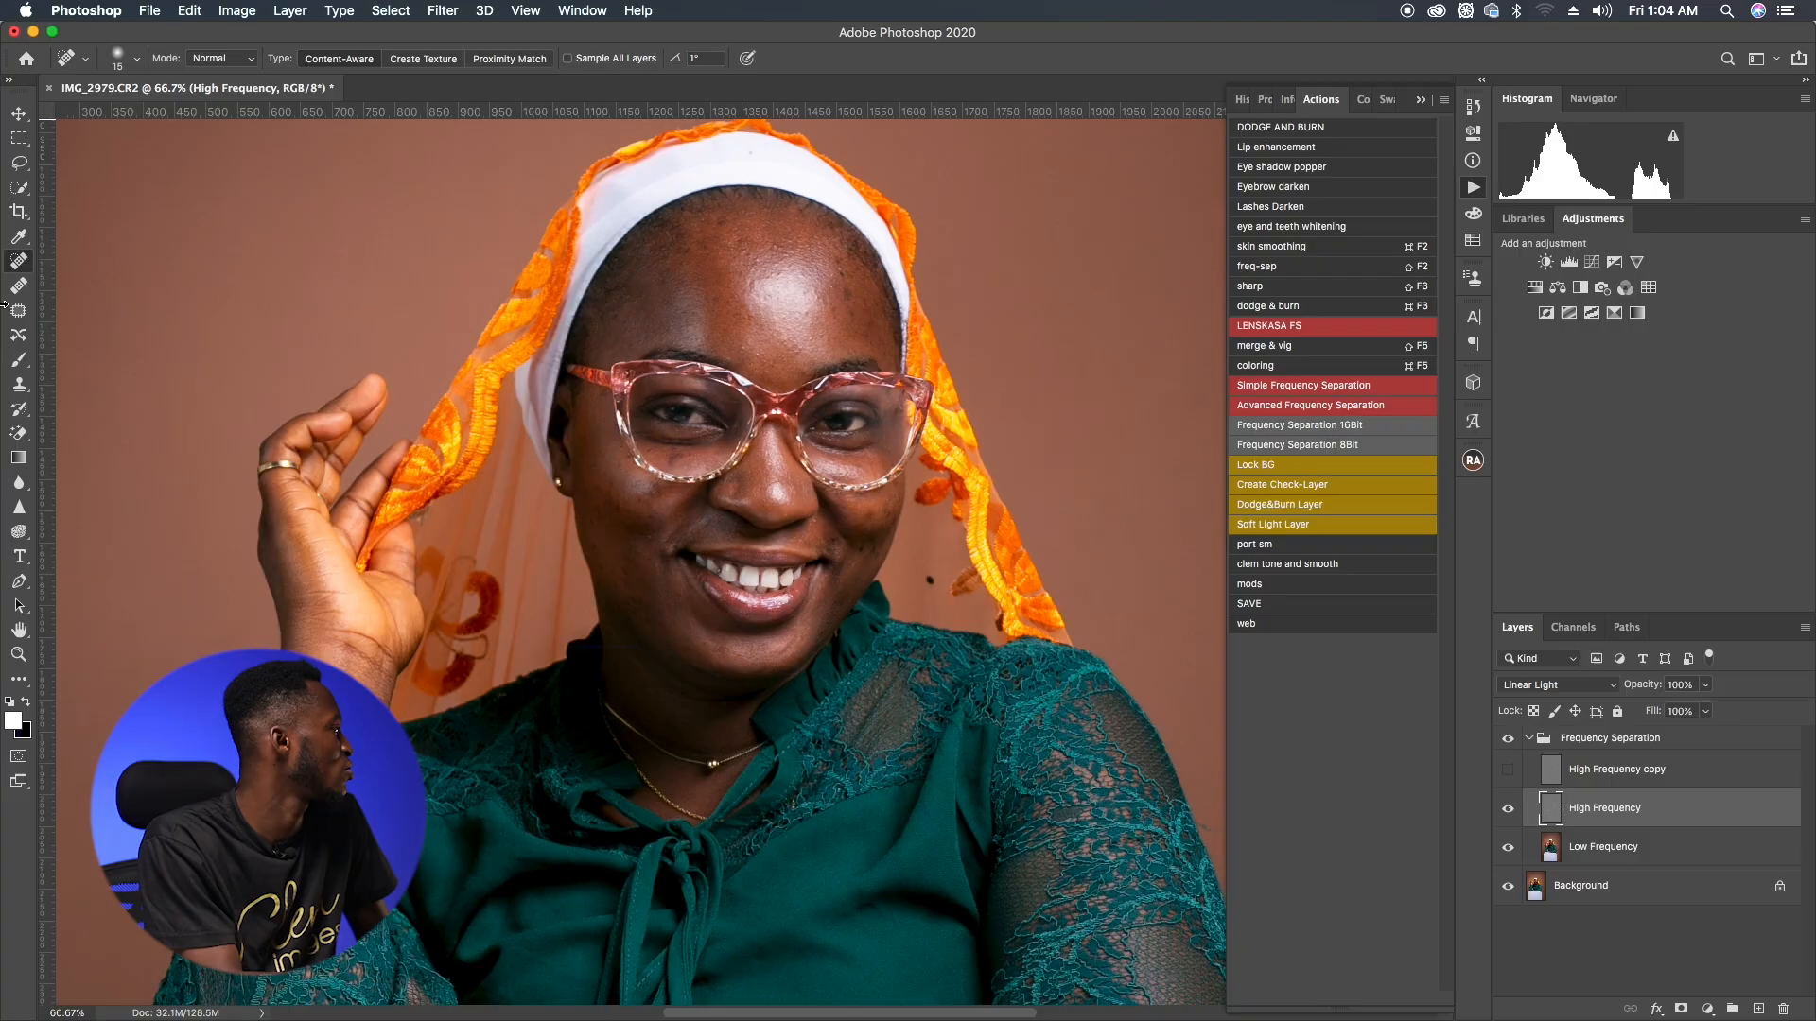
{"action": "key", "text": "shift+j"}
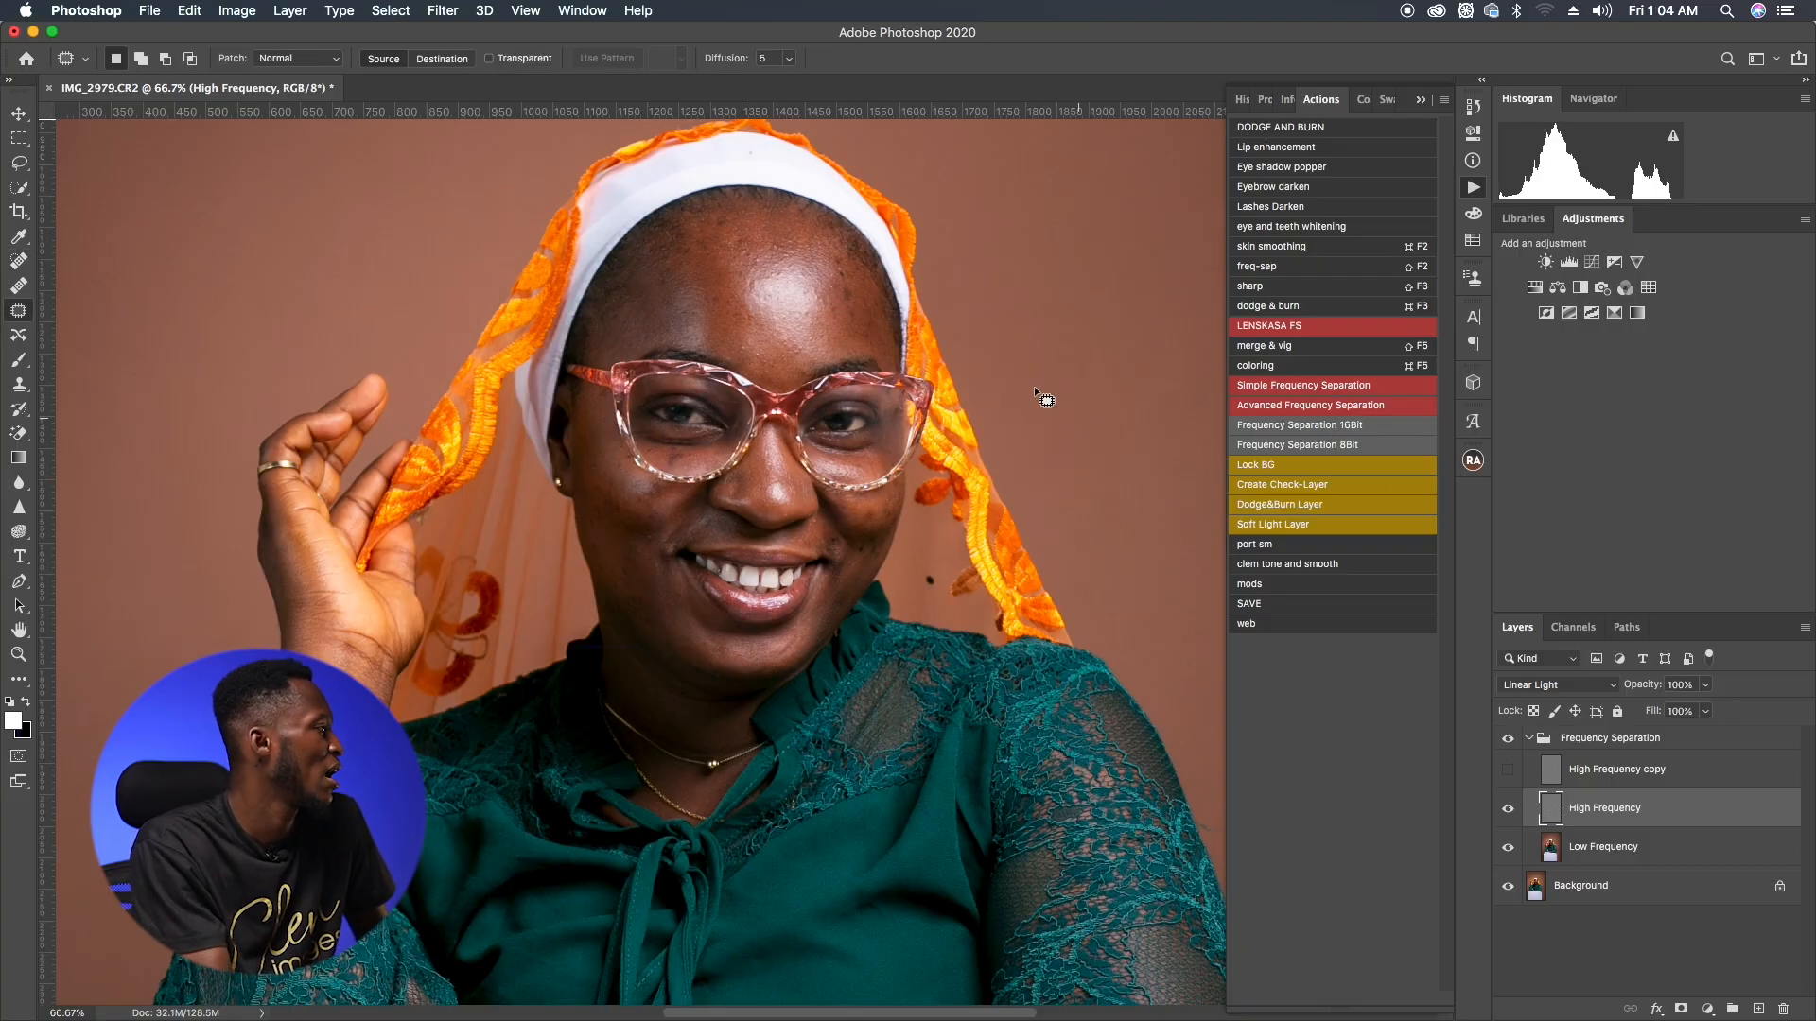
{"action": "left_click", "coordinate": [862, 301]}
{"action": "left_click_drag", "start_coordinate": [852, 295], "coordinate": [842, 264]}
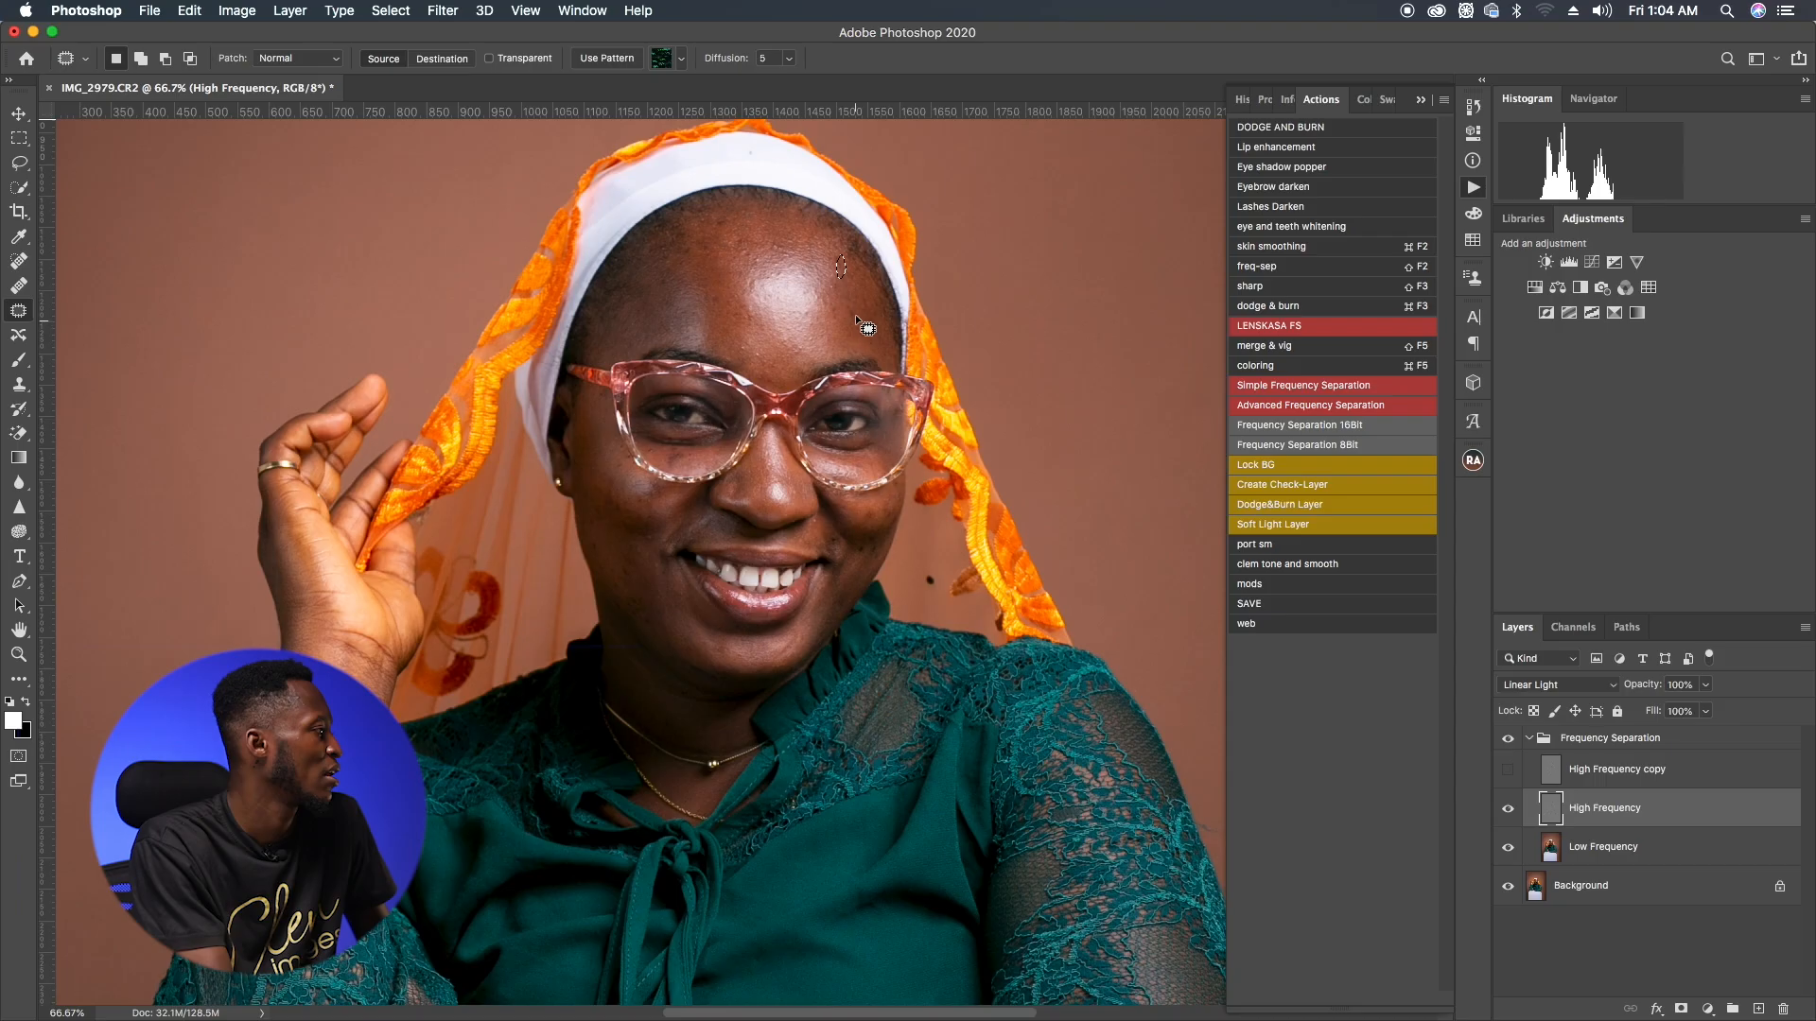
{"action": "left_click", "coordinate": [848, 322]}
{"action": "left_click_drag", "start_coordinate": [839, 322], "coordinate": [832, 308]}
{"action": "mouse_move", "coordinate": [832, 308]}
{"action": "left_mouse_down"}
{"action": "mouse_move", "coordinate": [849, 312]}
{"action": "mouse_move", "coordinate": [836, 256]}
{"action": "left_mouse_up"}
{"action": "left_click", "coordinate": [851, 314]}
{"action": "left_click_drag", "start_coordinate": [837, 257], "coordinate": [847, 270]}
{"action": "left_click", "coordinate": [836, 280]}
{"action": "left_click_drag", "start_coordinate": [734, 238], "coordinate": [741, 240]}
{"action": "mouse_move", "coordinate": [740, 244]}
{"action": "left_mouse_down"}
{"action": "mouse_move", "coordinate": [732, 268]}
{"action": "mouse_move", "coordinate": [723, 230]}
{"action": "left_mouse_up"}
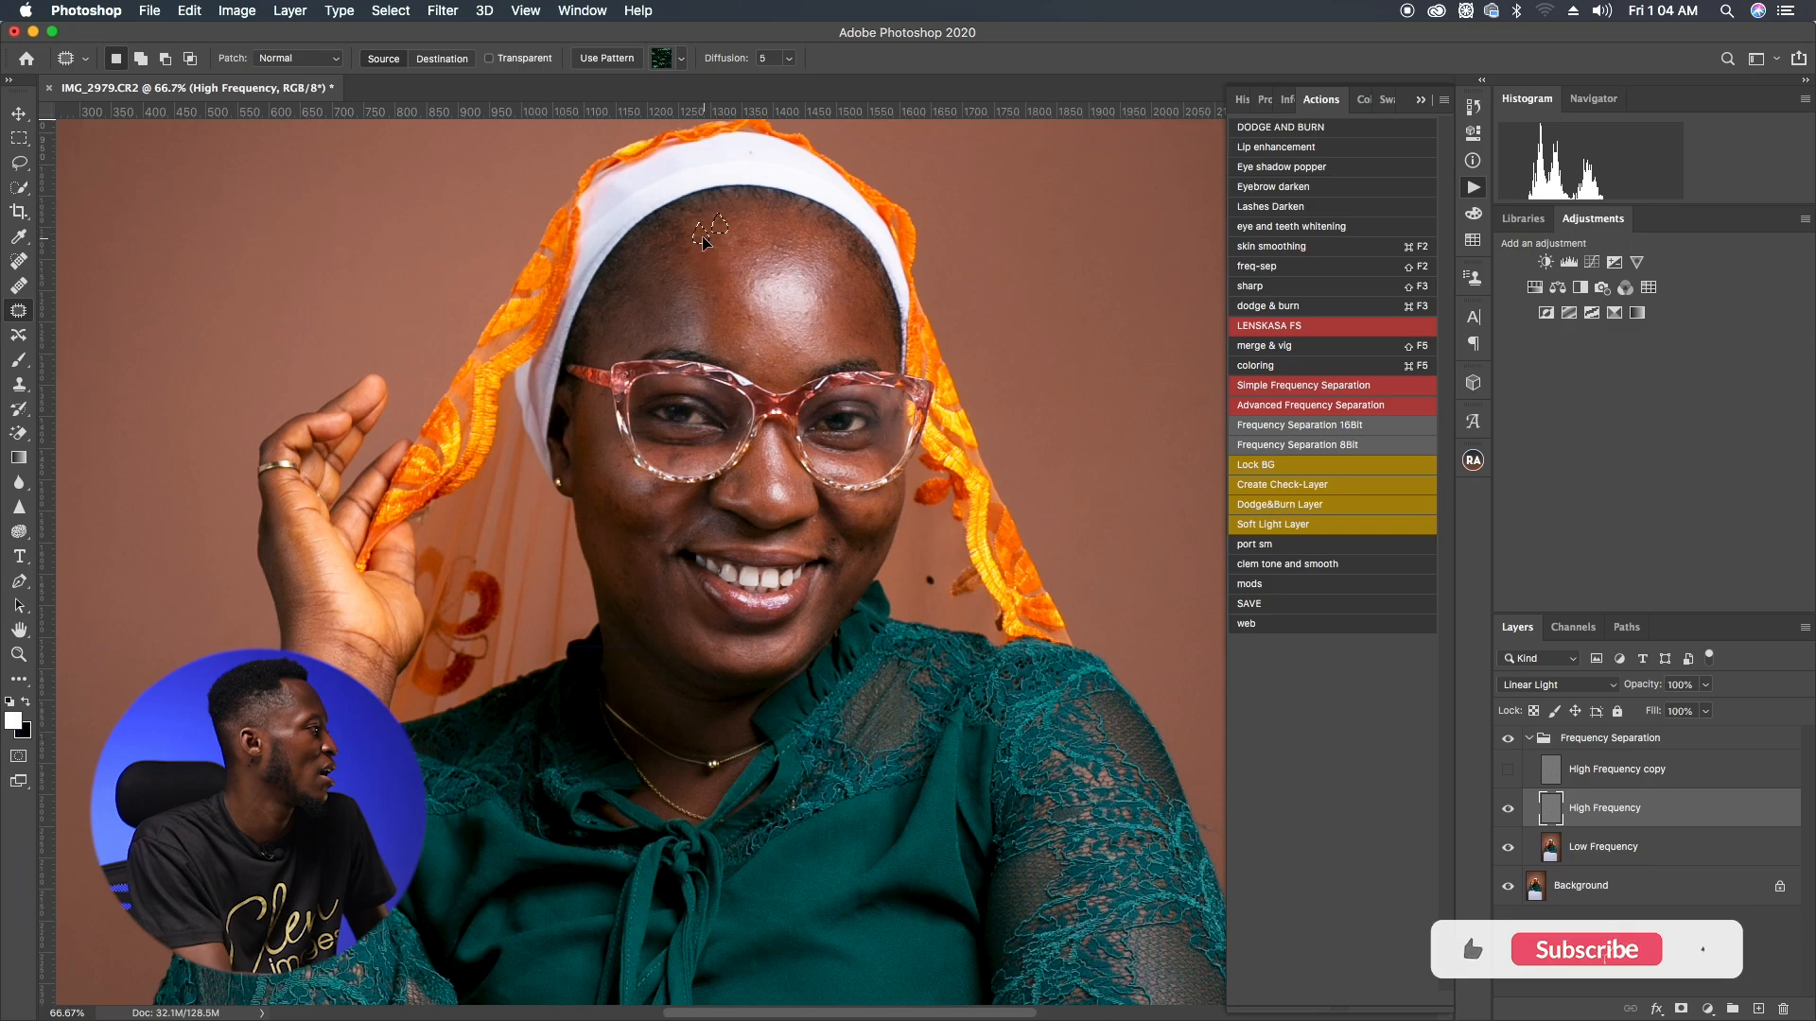
{"action": "left_click", "coordinate": [834, 351]}
{"action": "left_click_drag", "start_coordinate": [864, 329], "coordinate": [893, 300]}
{"action": "left_click_drag", "start_coordinate": [776, 319], "coordinate": [803, 325]}
{"action": "left_click", "coordinate": [809, 327]}
{"action": "left_click_drag", "start_coordinate": [696, 210], "coordinate": [690, 237]}
{"action": "left_click_drag", "start_coordinate": [824, 295], "coordinate": [835, 274]}
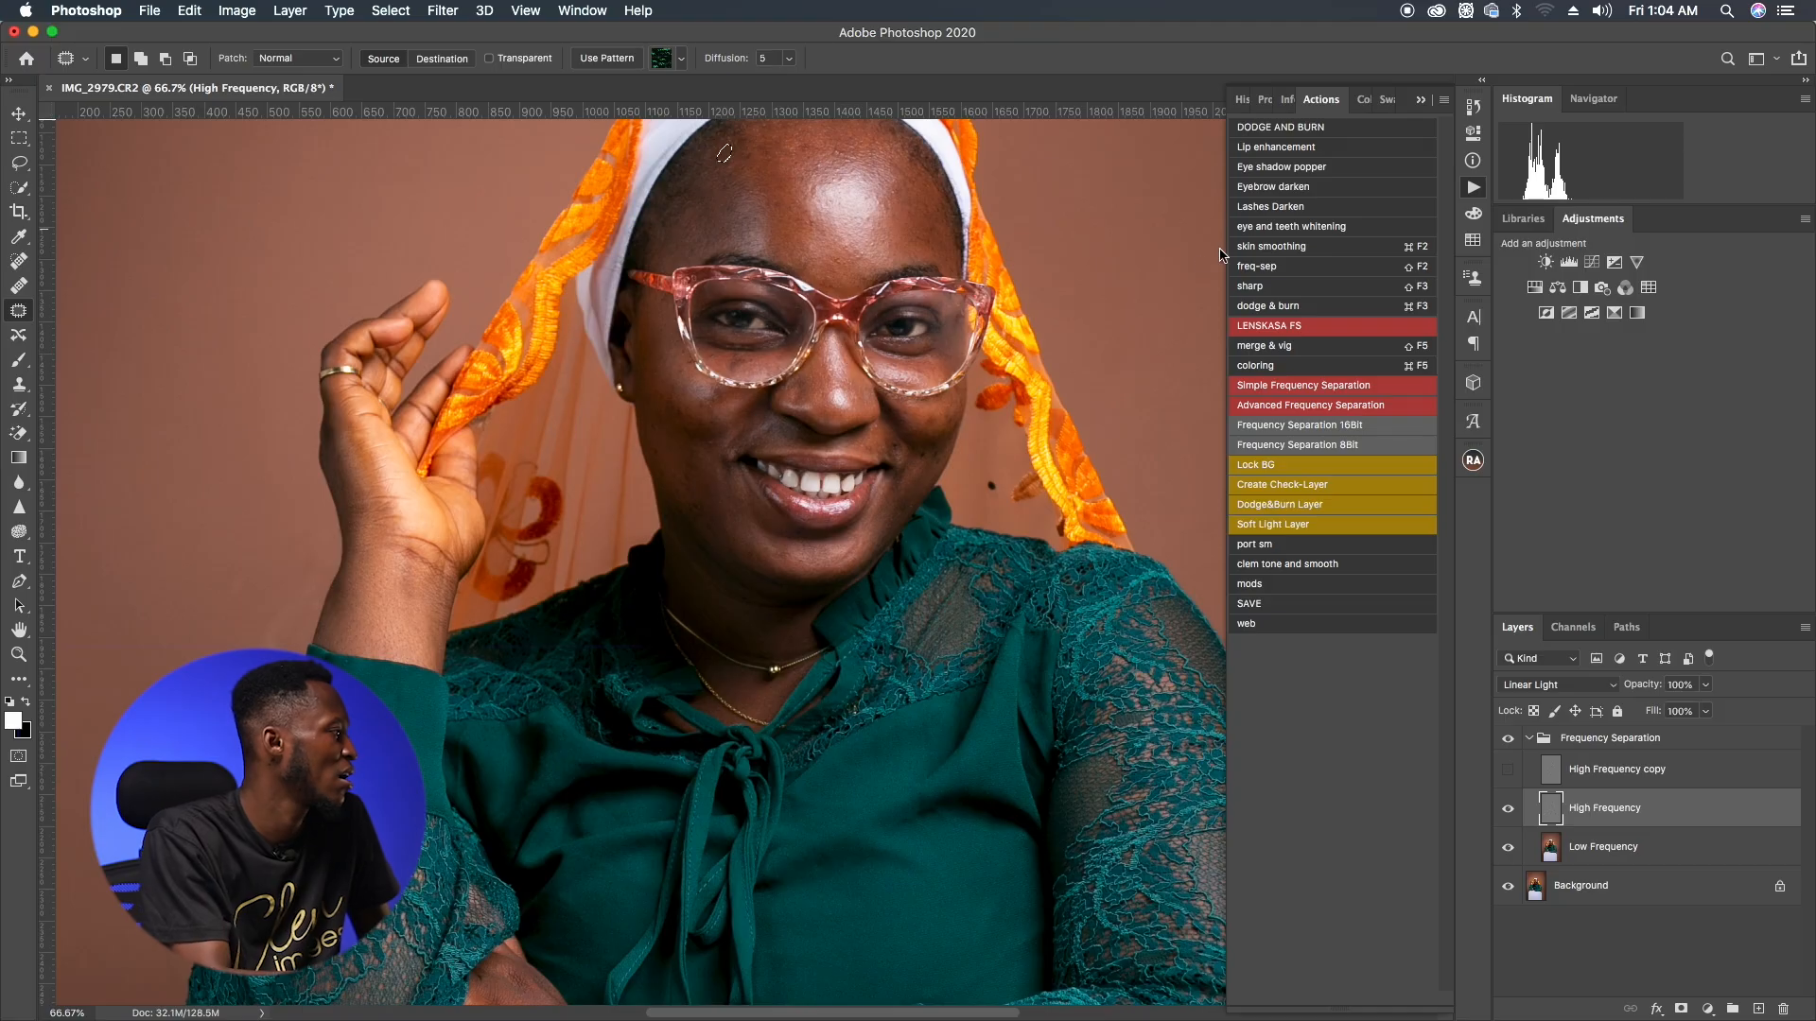
Step: Patch away the blemishes on the cheeks and around the mouth on the High Frequency layer
{"action": "mouse_move", "coordinate": [743, 366]}
{"action": "left_mouse_down"}
{"action": "mouse_move", "coordinate": [727, 371]}
{"action": "mouse_move", "coordinate": [747, 381]}
{"action": "mouse_move", "coordinate": [730, 353]}
{"action": "mouse_move", "coordinate": [753, 362]}
{"action": "mouse_move", "coordinate": [734, 384]}
{"action": "left_mouse_up"}
{"action": "key", "text": "super+d"}
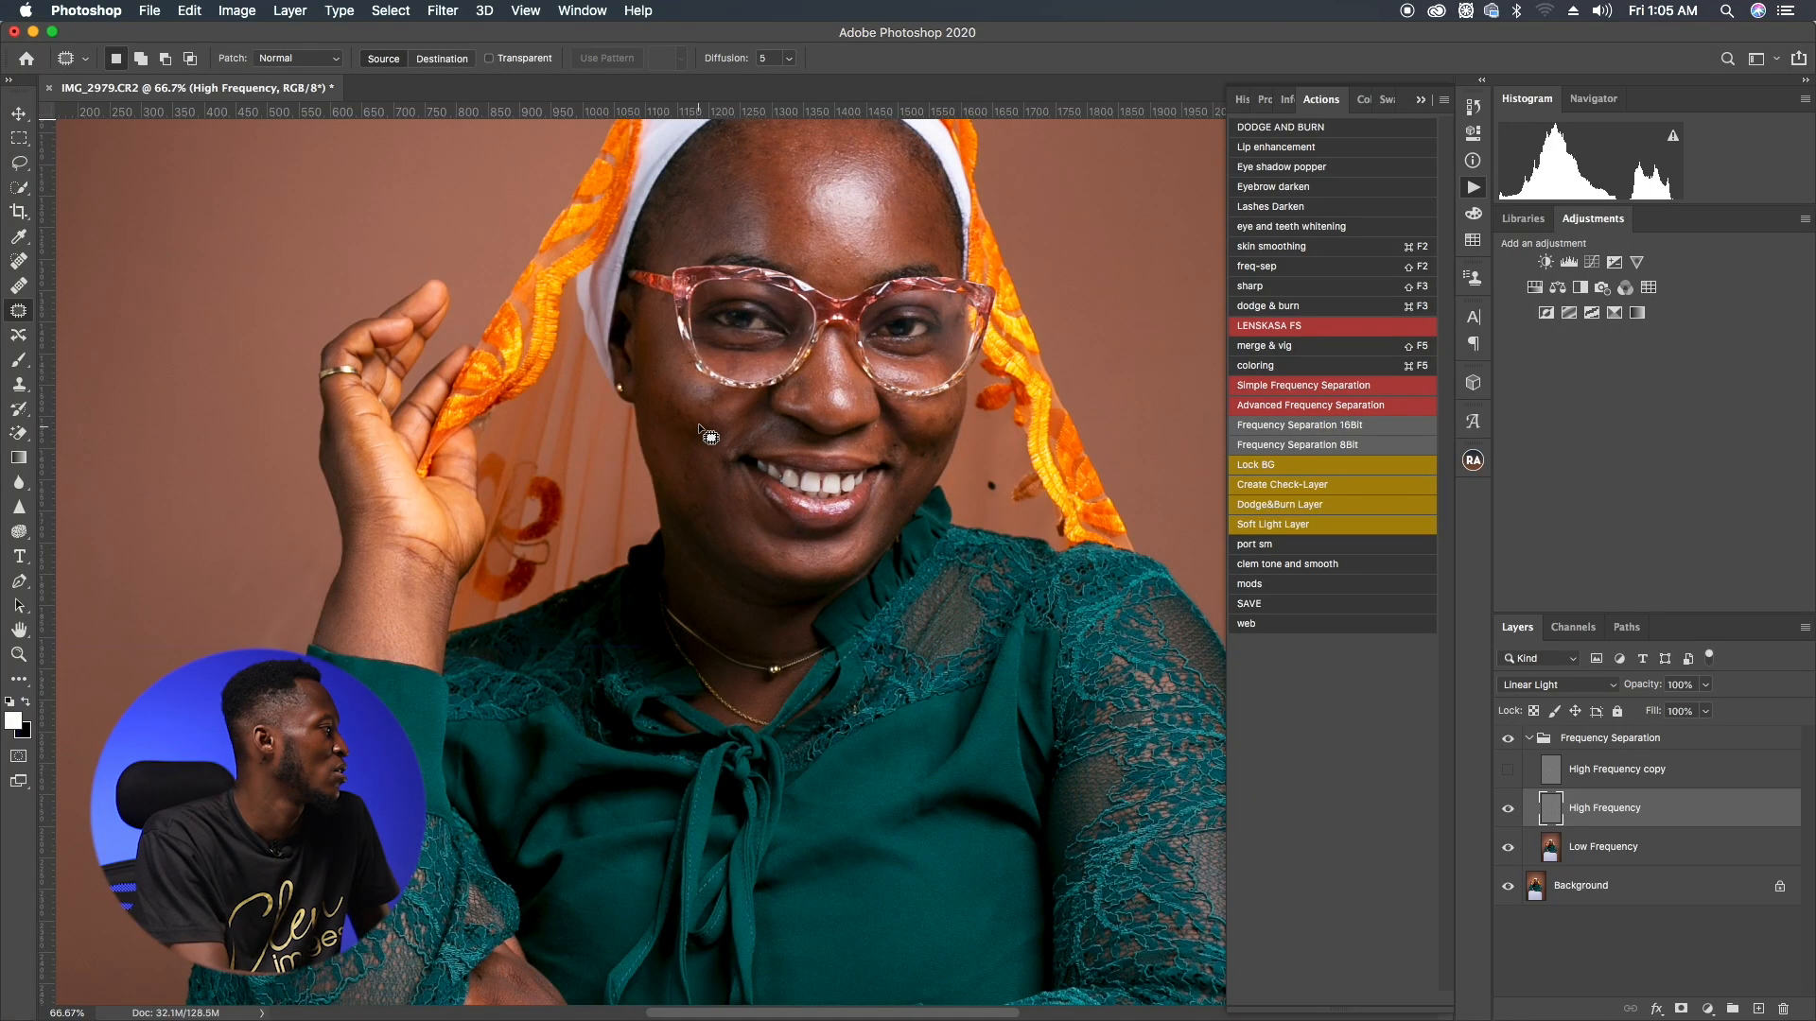
{"action": "mouse_move", "coordinate": [677, 397]}
{"action": "left_mouse_down"}
{"action": "mouse_move", "coordinate": [656, 390]}
{"action": "mouse_move", "coordinate": [677, 427]}
{"action": "mouse_move", "coordinate": [660, 386]}
{"action": "mouse_move", "coordinate": [675, 369]}
{"action": "left_mouse_up"}
{"action": "key", "text": "super+d"}
{"action": "mouse_move", "coordinate": [678, 374]}
{"action": "left_mouse_down"}
{"action": "mouse_move", "coordinate": [720, 430]}
{"action": "mouse_move", "coordinate": [717, 387]}
{"action": "mouse_move", "coordinate": [705, 401]}
{"action": "mouse_move", "coordinate": [721, 393]}
{"action": "mouse_move", "coordinate": [704, 431]}
{"action": "mouse_move", "coordinate": [688, 401]}
{"action": "mouse_move", "coordinate": [694, 447]}
{"action": "mouse_move", "coordinate": [709, 415]}
{"action": "mouse_move", "coordinate": [695, 477]}
{"action": "left_mouse_up"}
{"action": "key", "text": "super+d"}
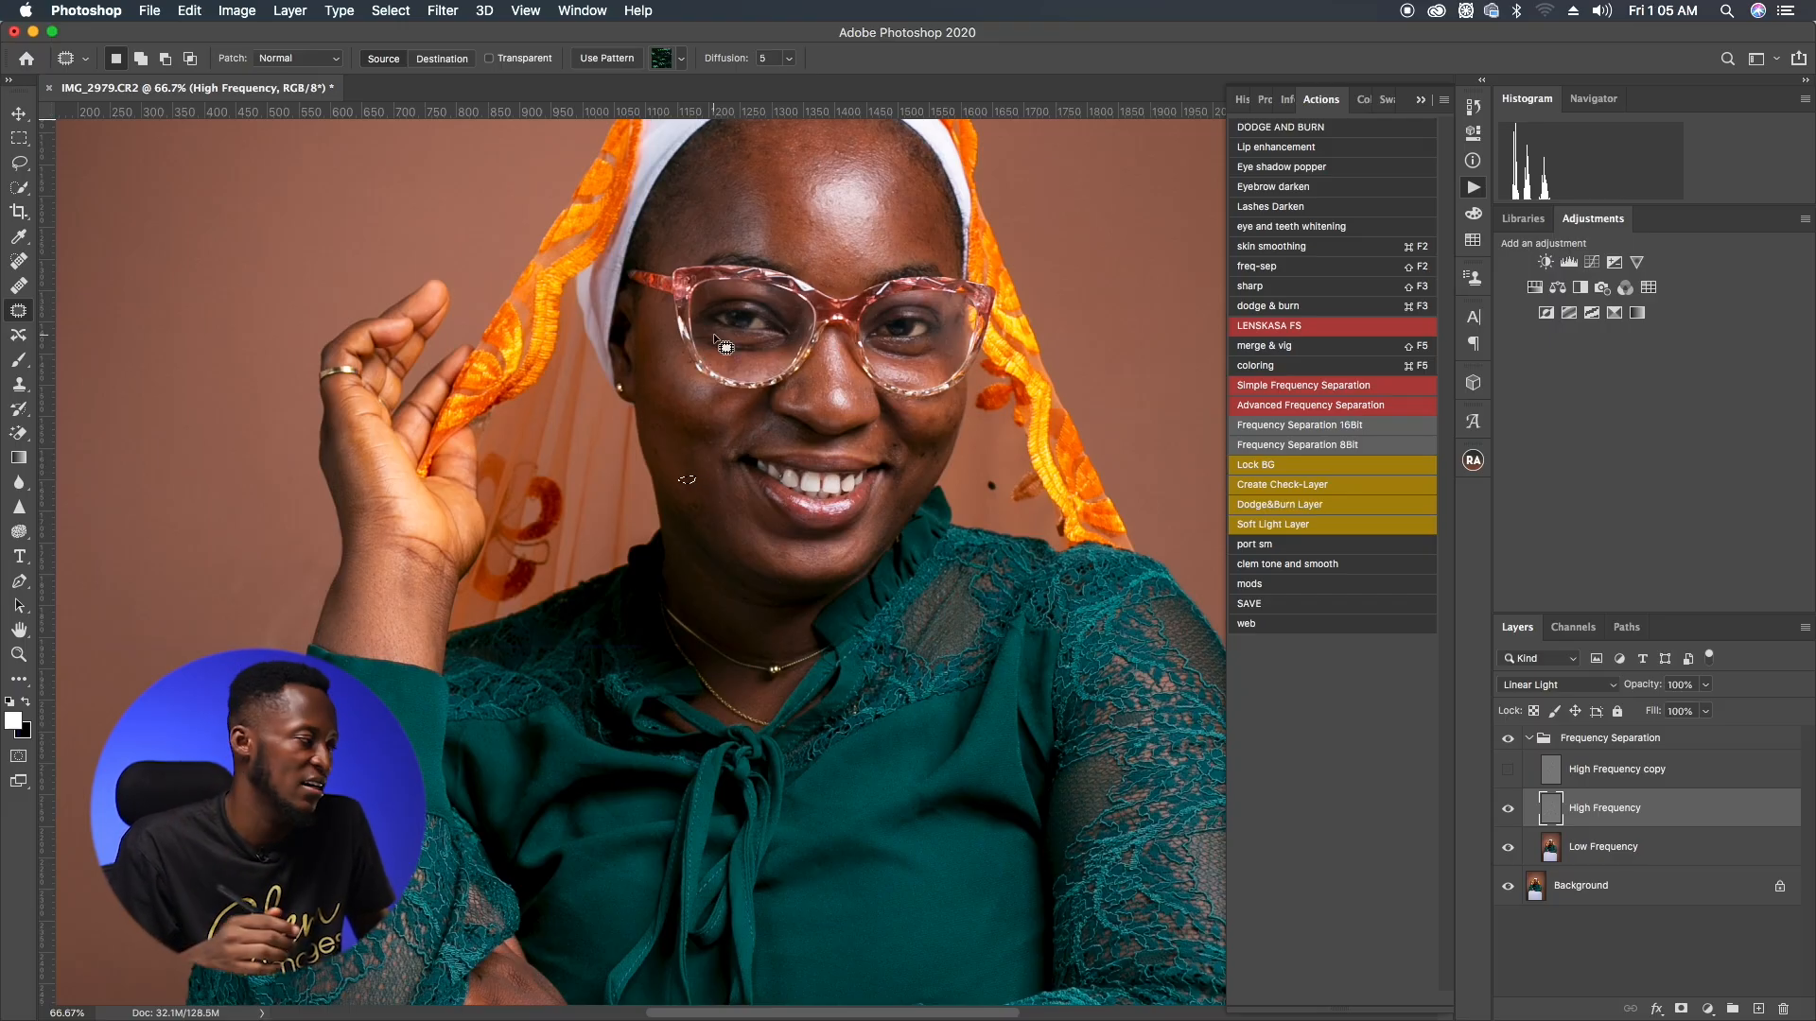
{"action": "key", "text": "super+d"}
{"action": "left_click_drag", "start_coordinate": [696, 434], "coordinate": [713, 431]}
{"action": "key", "text": "super+d"}
{"action": "mouse_move", "coordinate": [714, 430]}
{"action": "left_mouse_down"}
{"action": "mouse_move", "coordinate": [653, 429]}
{"action": "mouse_move", "coordinate": [678, 486]}
{"action": "mouse_move", "coordinate": [698, 450]}
{"action": "left_mouse_up"}
{"action": "key", "text": "super+d"}
{"action": "key", "text": "super+d"}
{"action": "key", "text": "super+d"}
{"action": "mouse_move", "coordinate": [720, 448]}
{"action": "left_mouse_down"}
{"action": "mouse_move", "coordinate": [722, 310]}
{"action": "mouse_move", "coordinate": [715, 396]}
{"action": "mouse_move", "coordinate": [719, 372]}
{"action": "mouse_move", "coordinate": [670, 331]}
{"action": "left_mouse_up"}
{"action": "key", "text": "super+d"}
{"action": "key", "text": "super+d"}
{"action": "mouse_move", "coordinate": [669, 331]}
{"action": "left_mouse_down"}
{"action": "mouse_move", "coordinate": [701, 363]}
{"action": "mouse_move", "coordinate": [733, 332]}
{"action": "left_mouse_up"}
{"action": "left_click_drag", "start_coordinate": [733, 332], "coordinate": [732, 360]}
{"action": "key", "text": "super+d"}
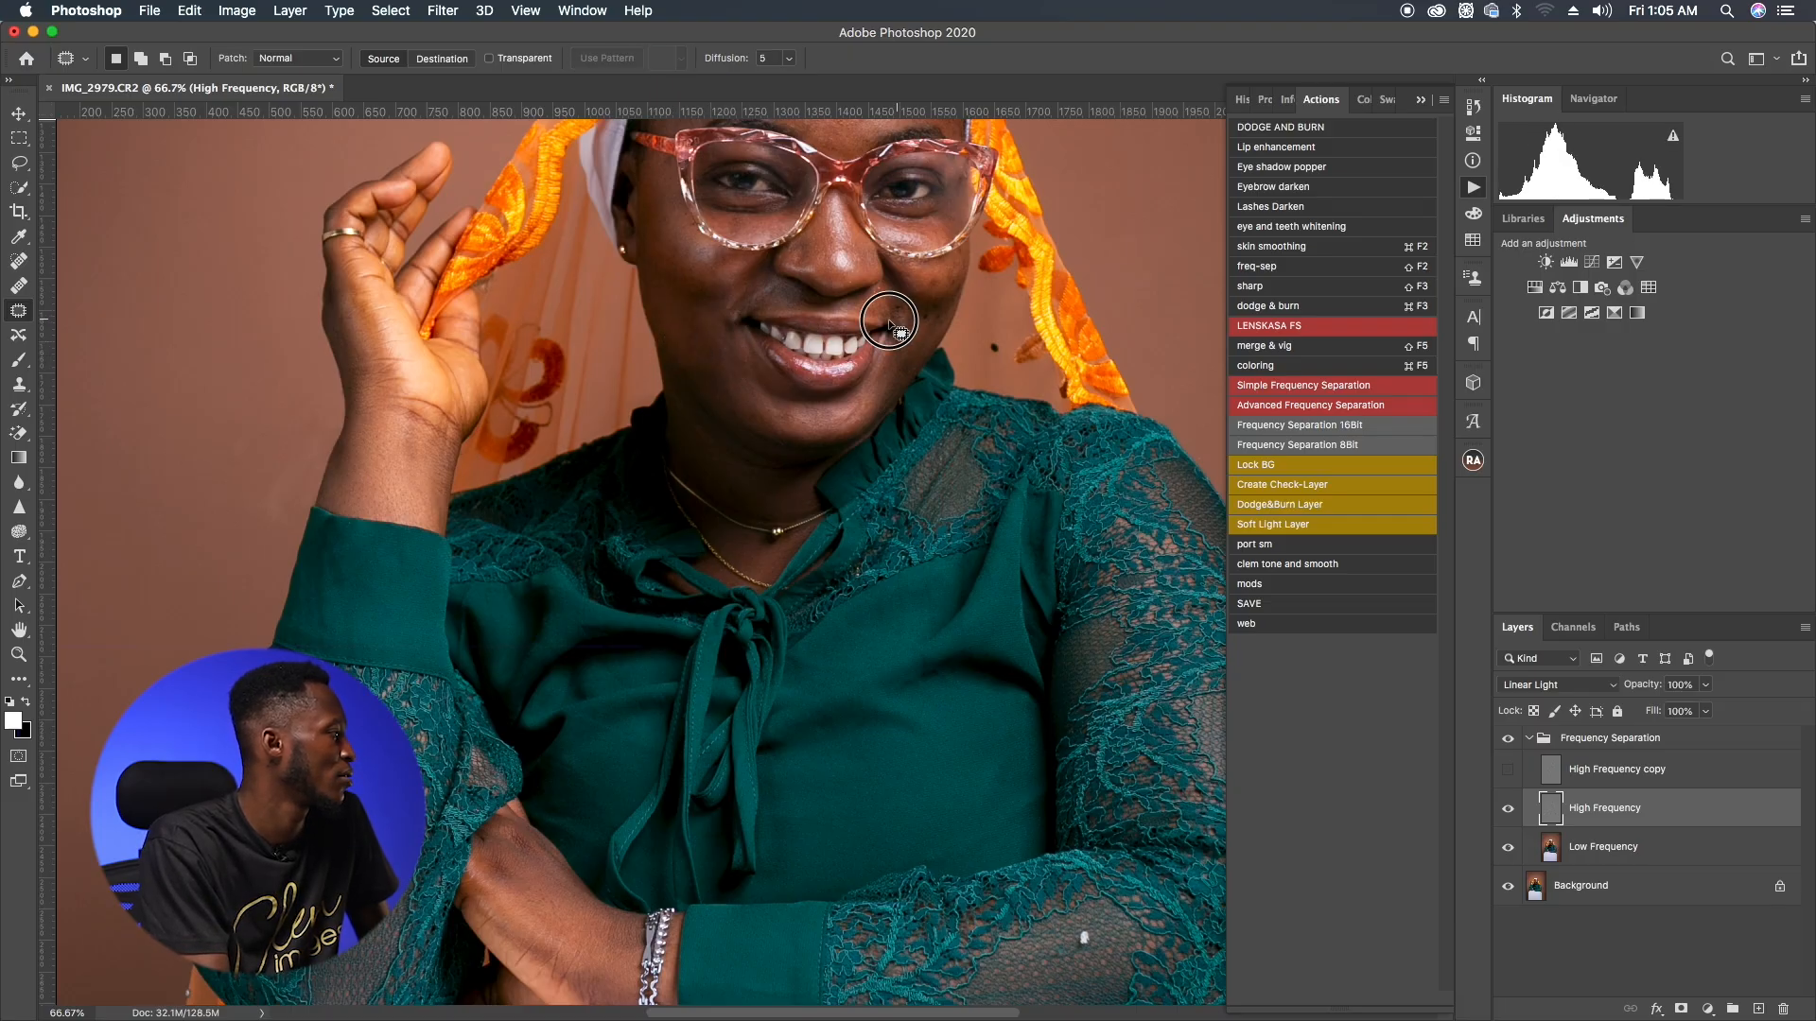
{"action": "left_click_drag", "start_coordinate": [898, 315], "coordinate": [865, 311]}
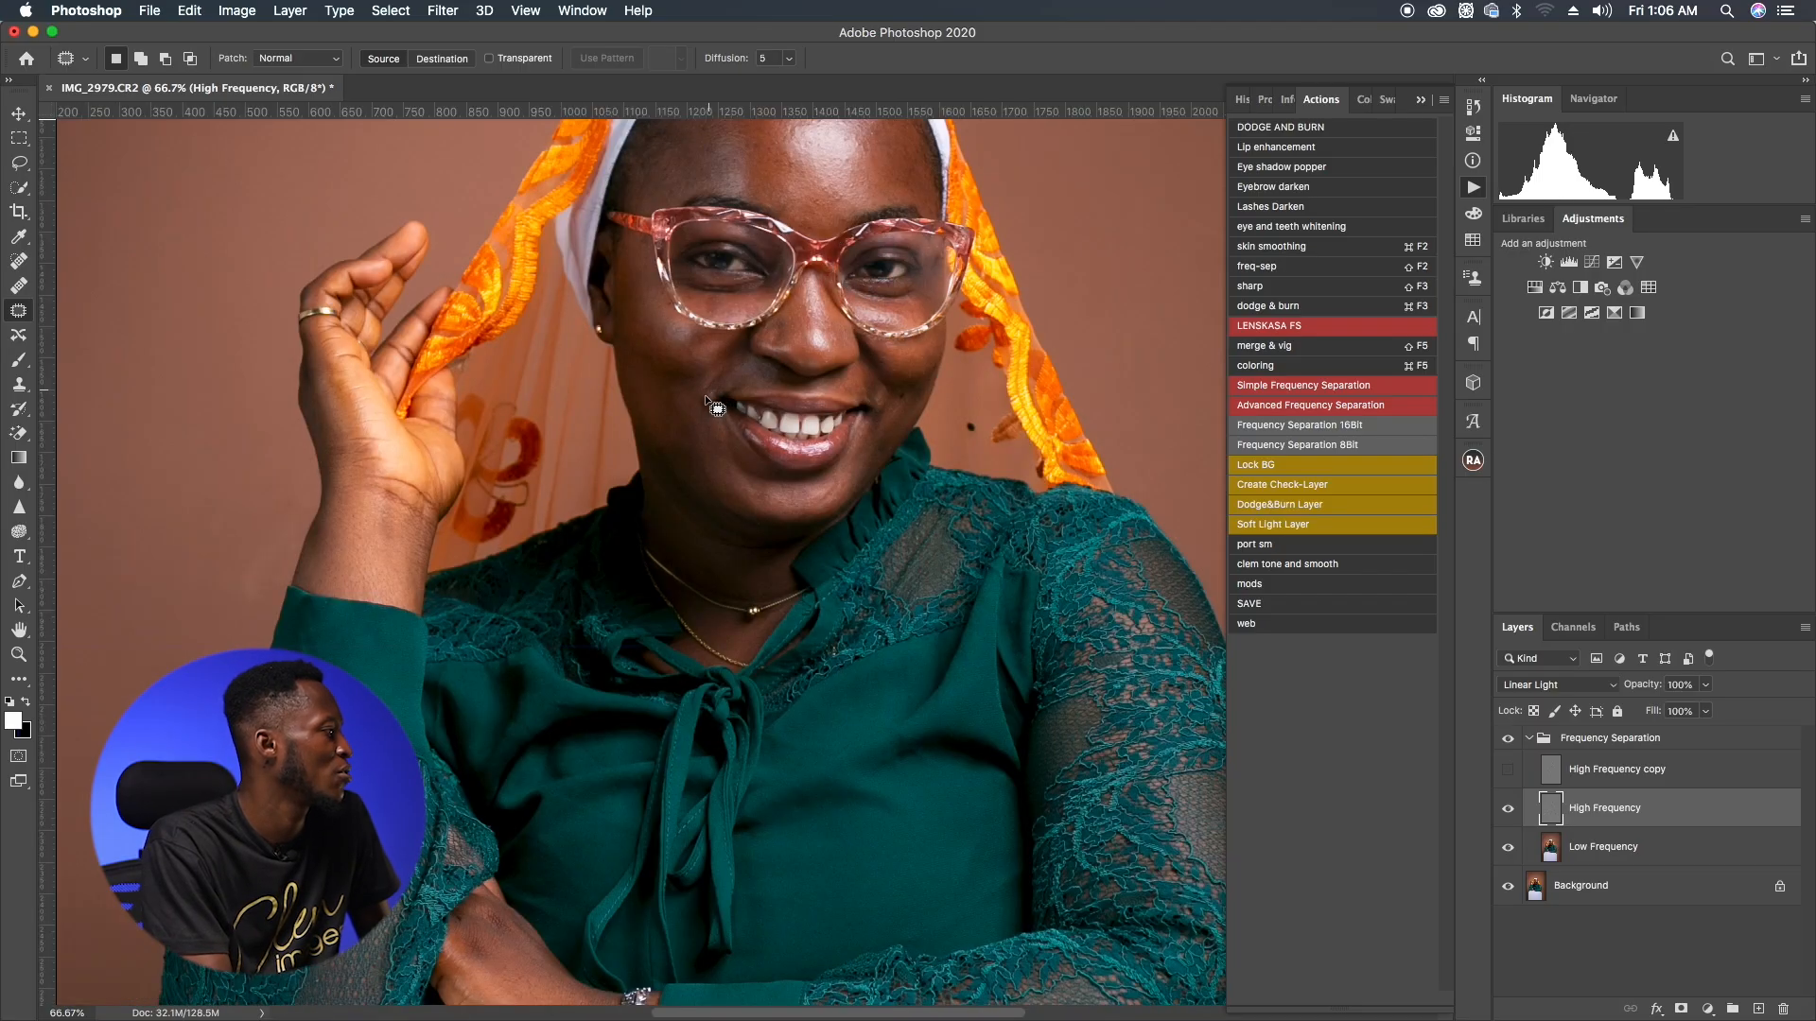
{"action": "left_click_drag", "start_coordinate": [705, 394], "coordinate": [696, 398]}
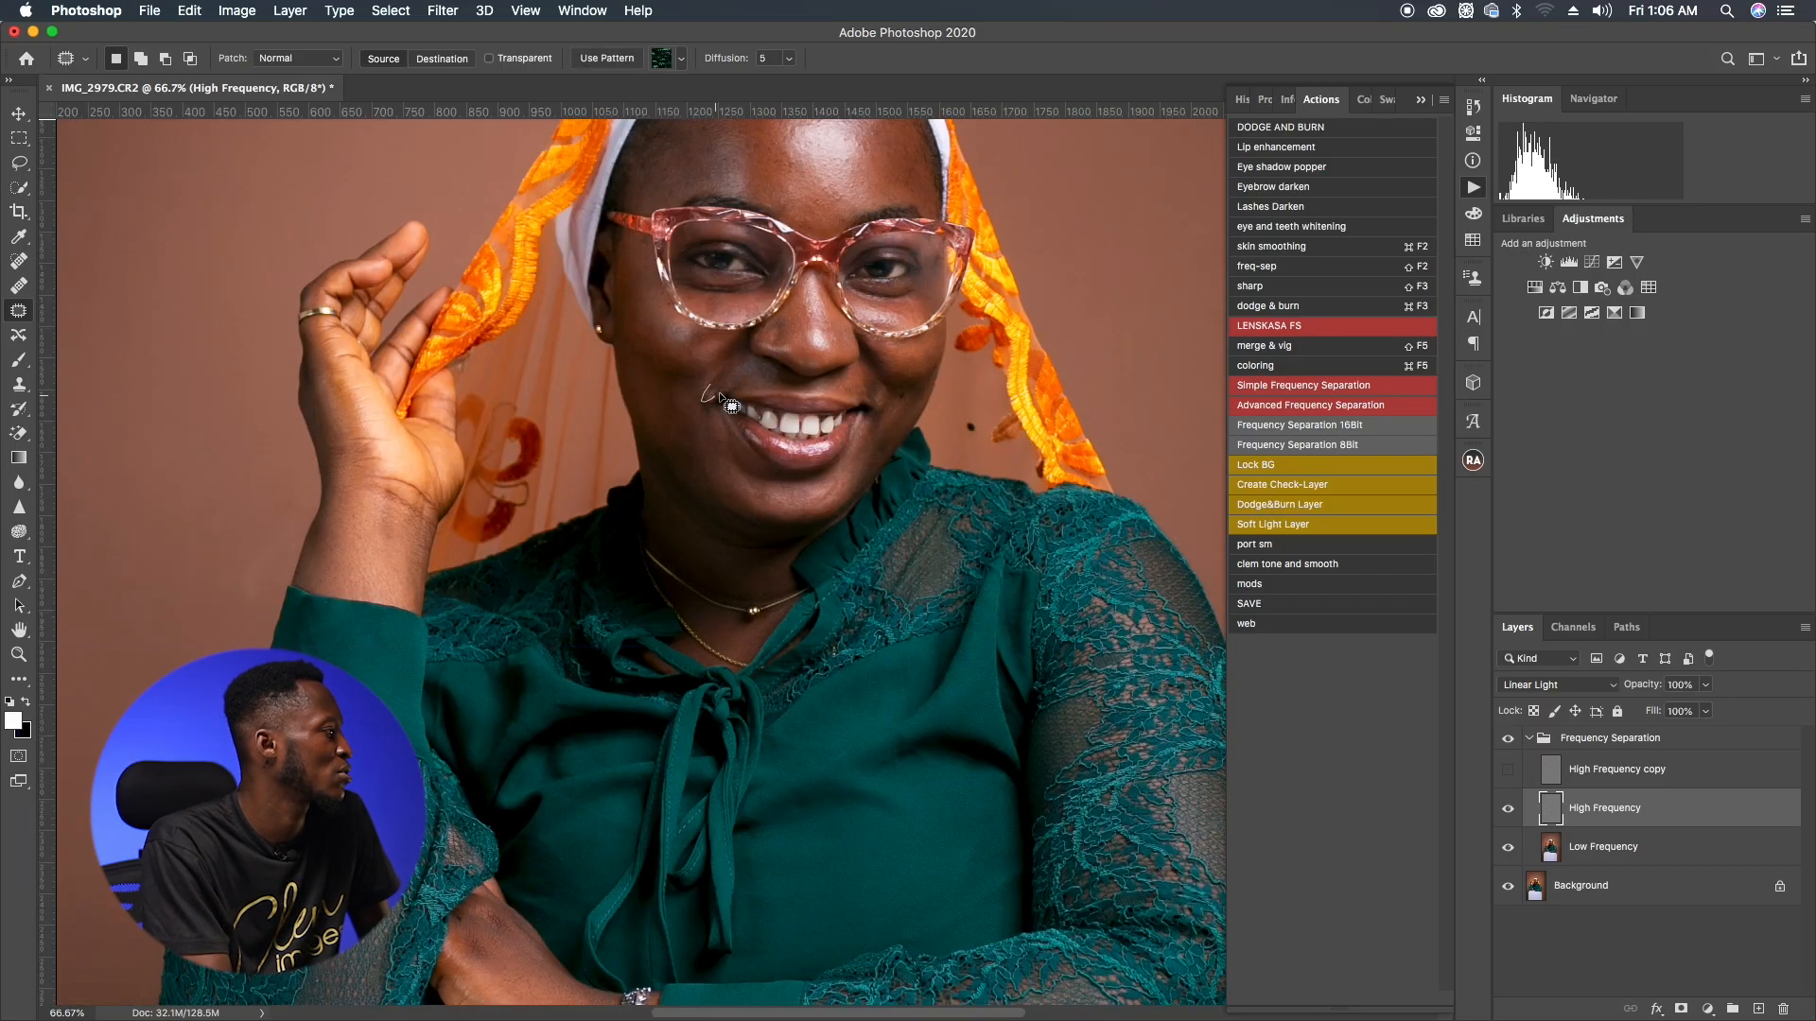
{"action": "left_click", "coordinate": [714, 378]}
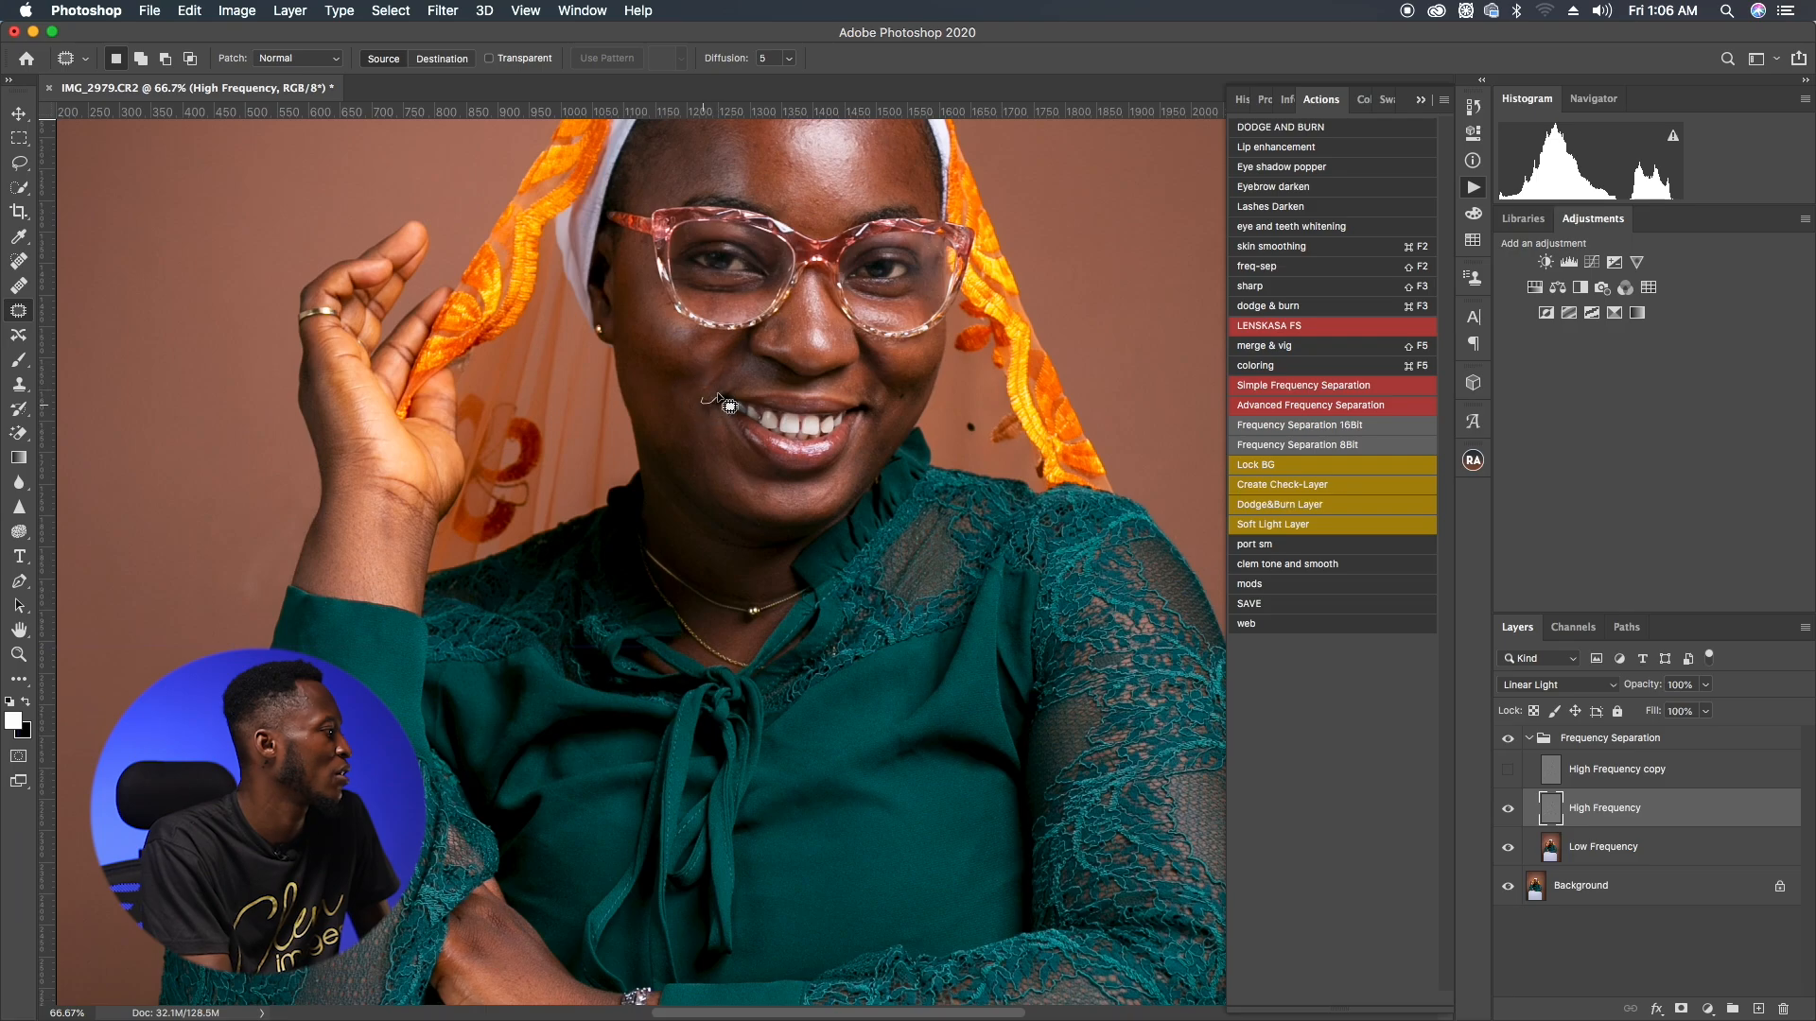
{"action": "mouse_move", "coordinate": [721, 364]}
{"action": "left_mouse_down"}
{"action": "mouse_move", "coordinate": [733, 383]}
{"action": "mouse_move", "coordinate": [690, 389]}
{"action": "left_mouse_up"}
{"action": "key", "text": "super+d"}
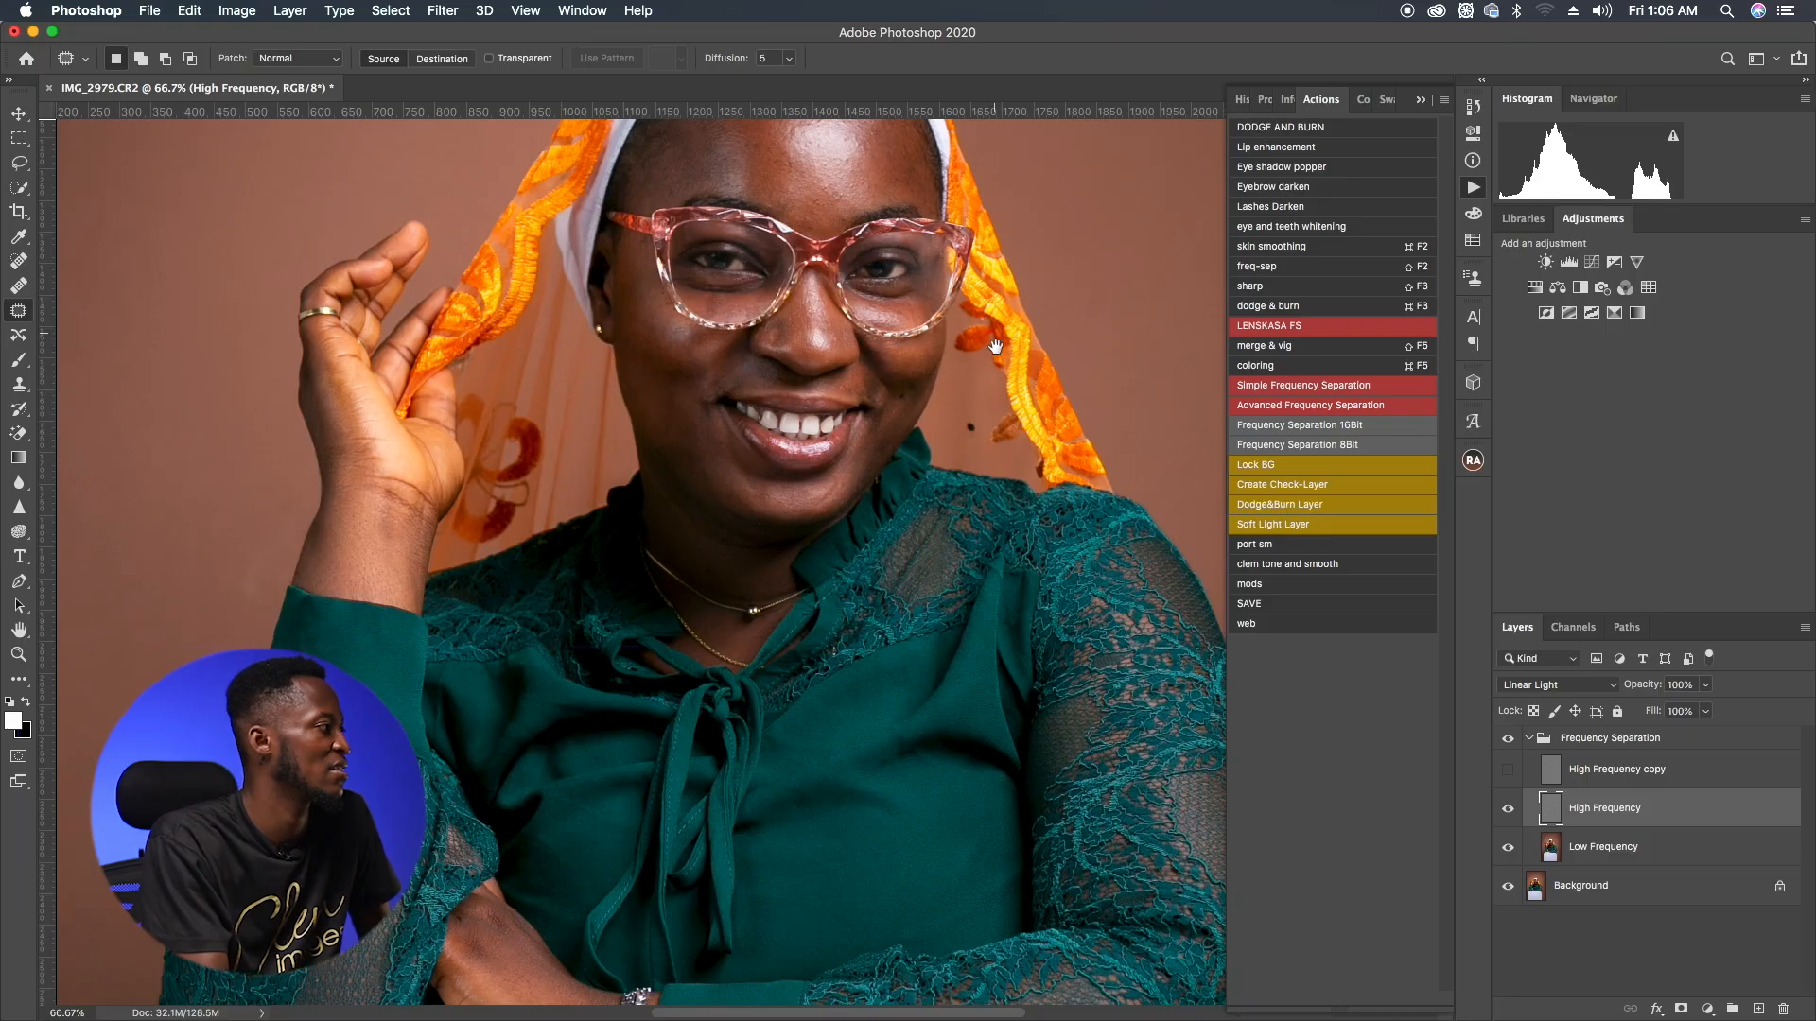
Step: Select the Low Frequency layer and set up the Mixer Brush with Wet 31%, Load 35%, Flow 26%
{"action": "left_click_drag", "start_coordinate": [996, 342], "coordinate": [927, 455]}
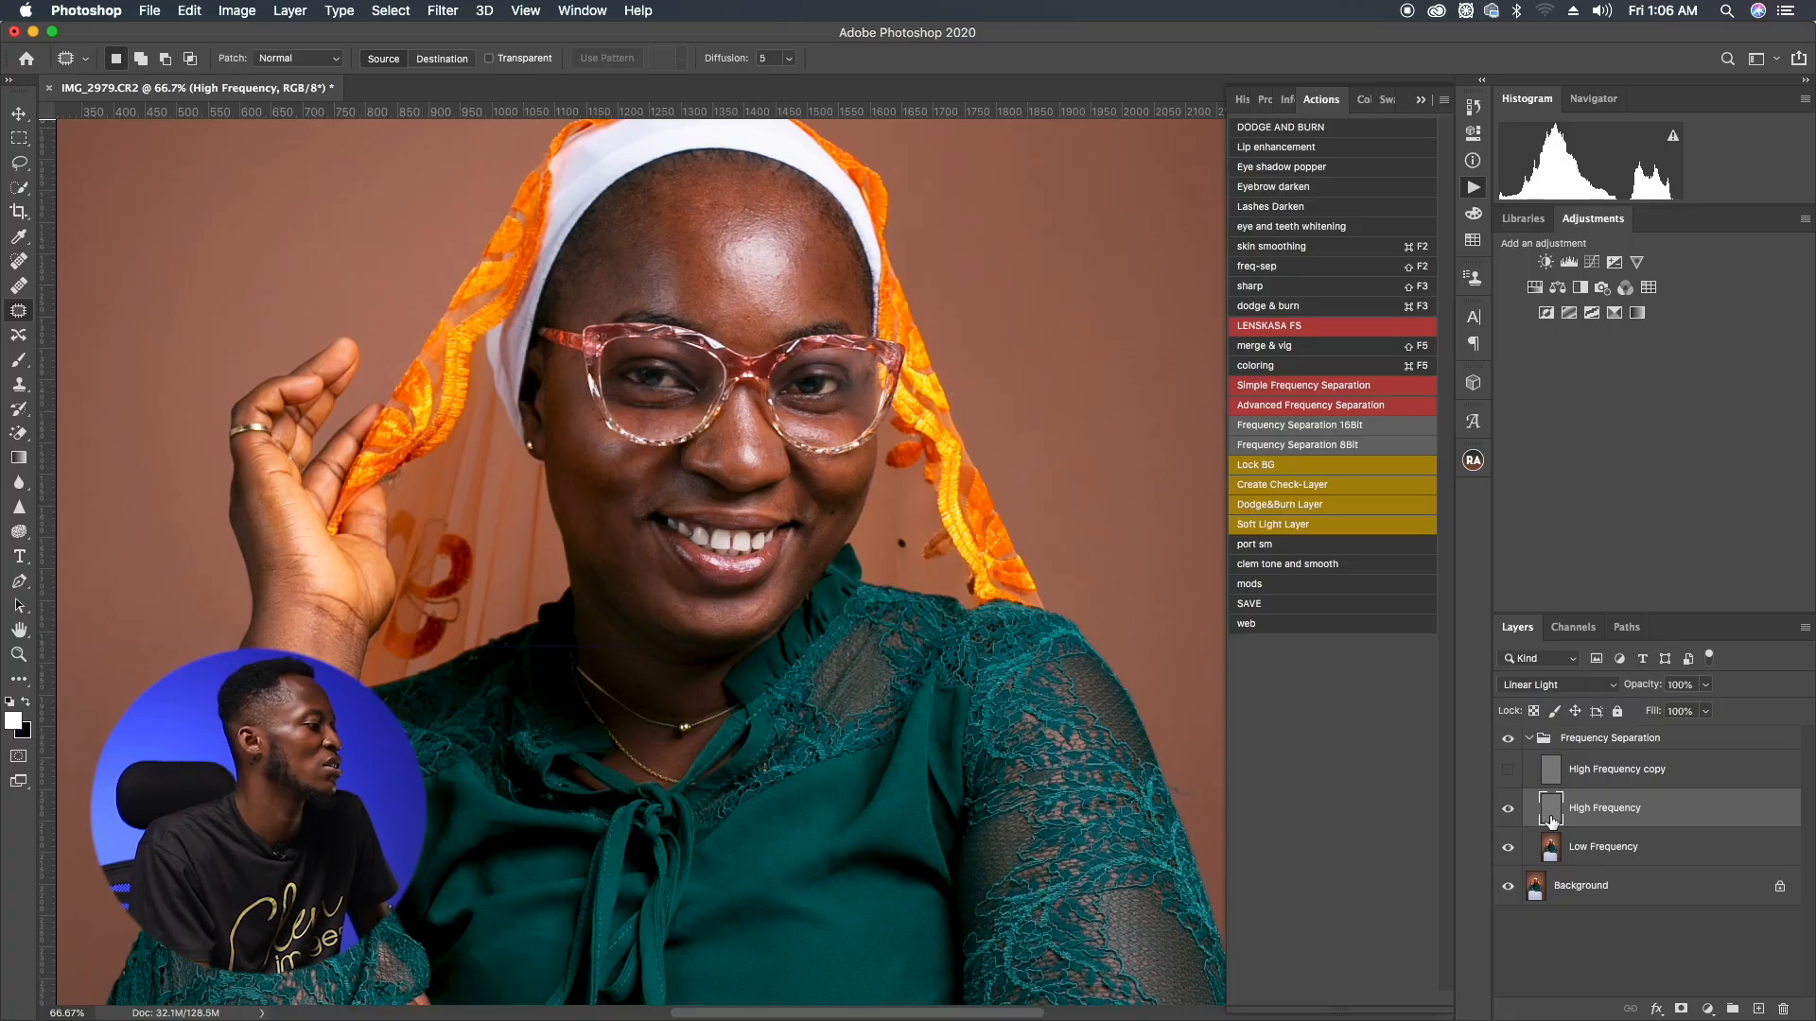
{"action": "left_click", "coordinate": [1598, 848]}
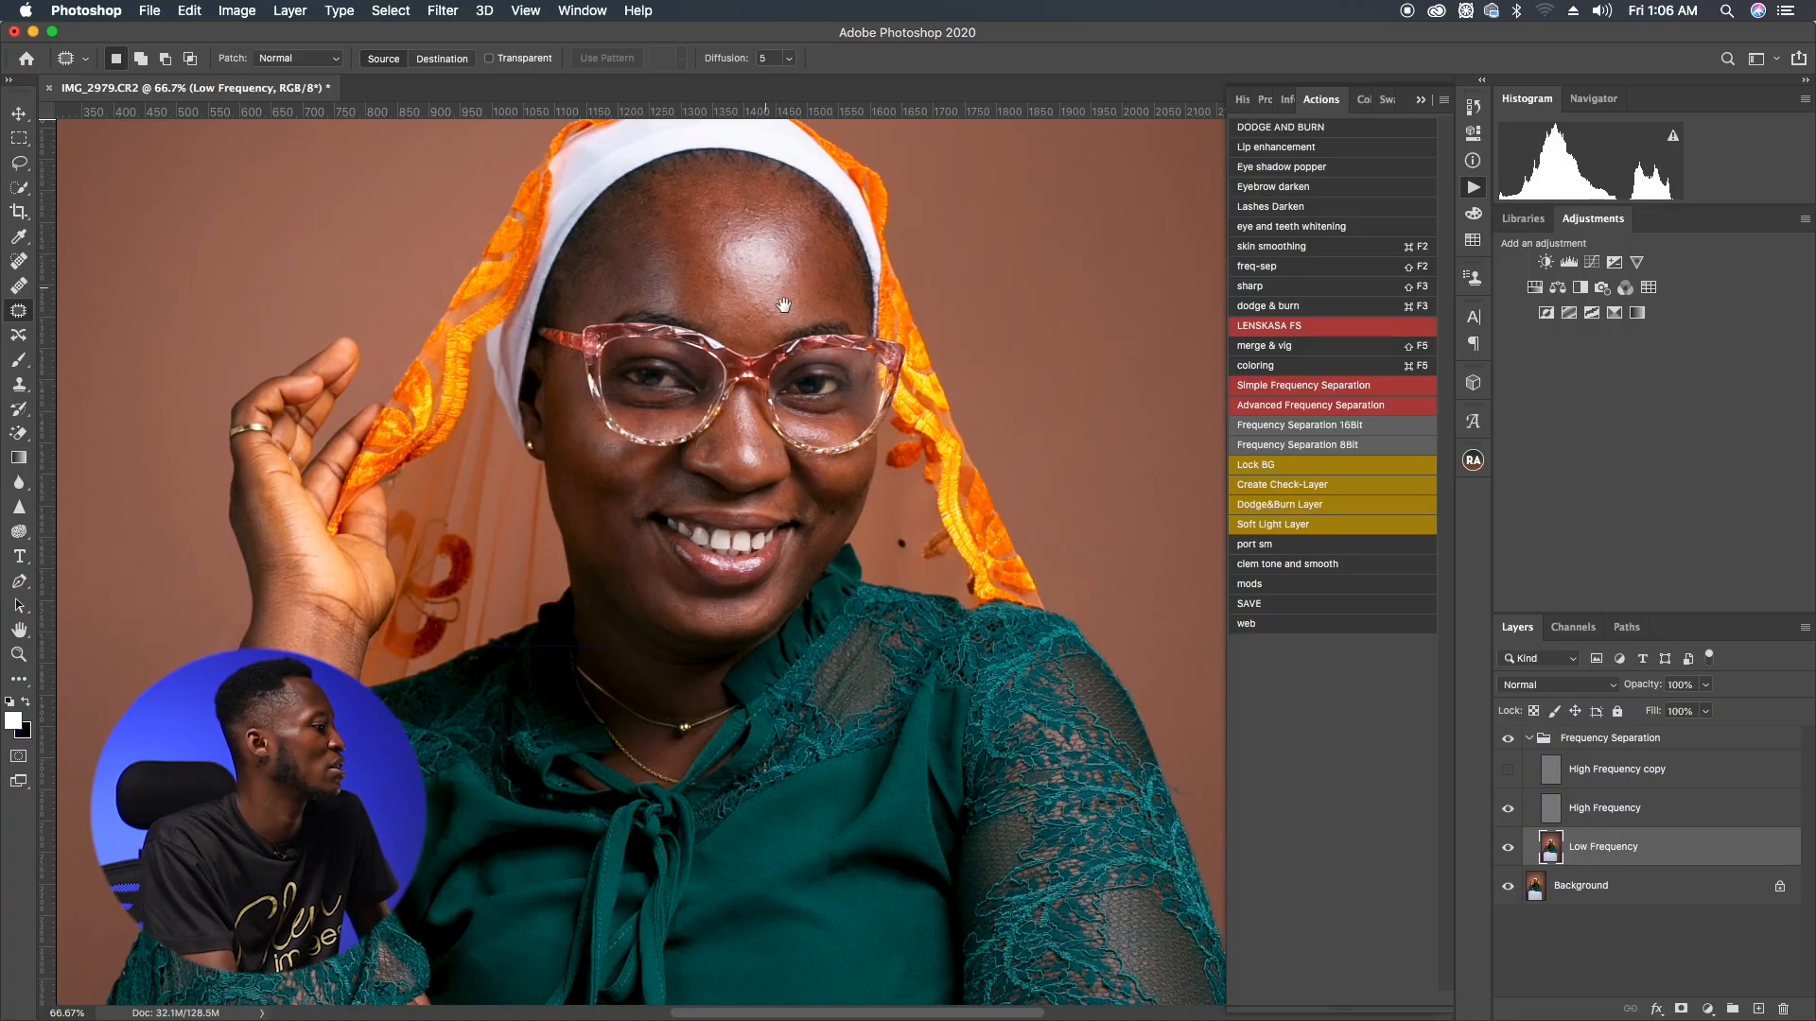
{"action": "key", "text": "super+r"}
{"action": "left_click_drag", "start_coordinate": [851, 272], "coordinate": [783, 340]}
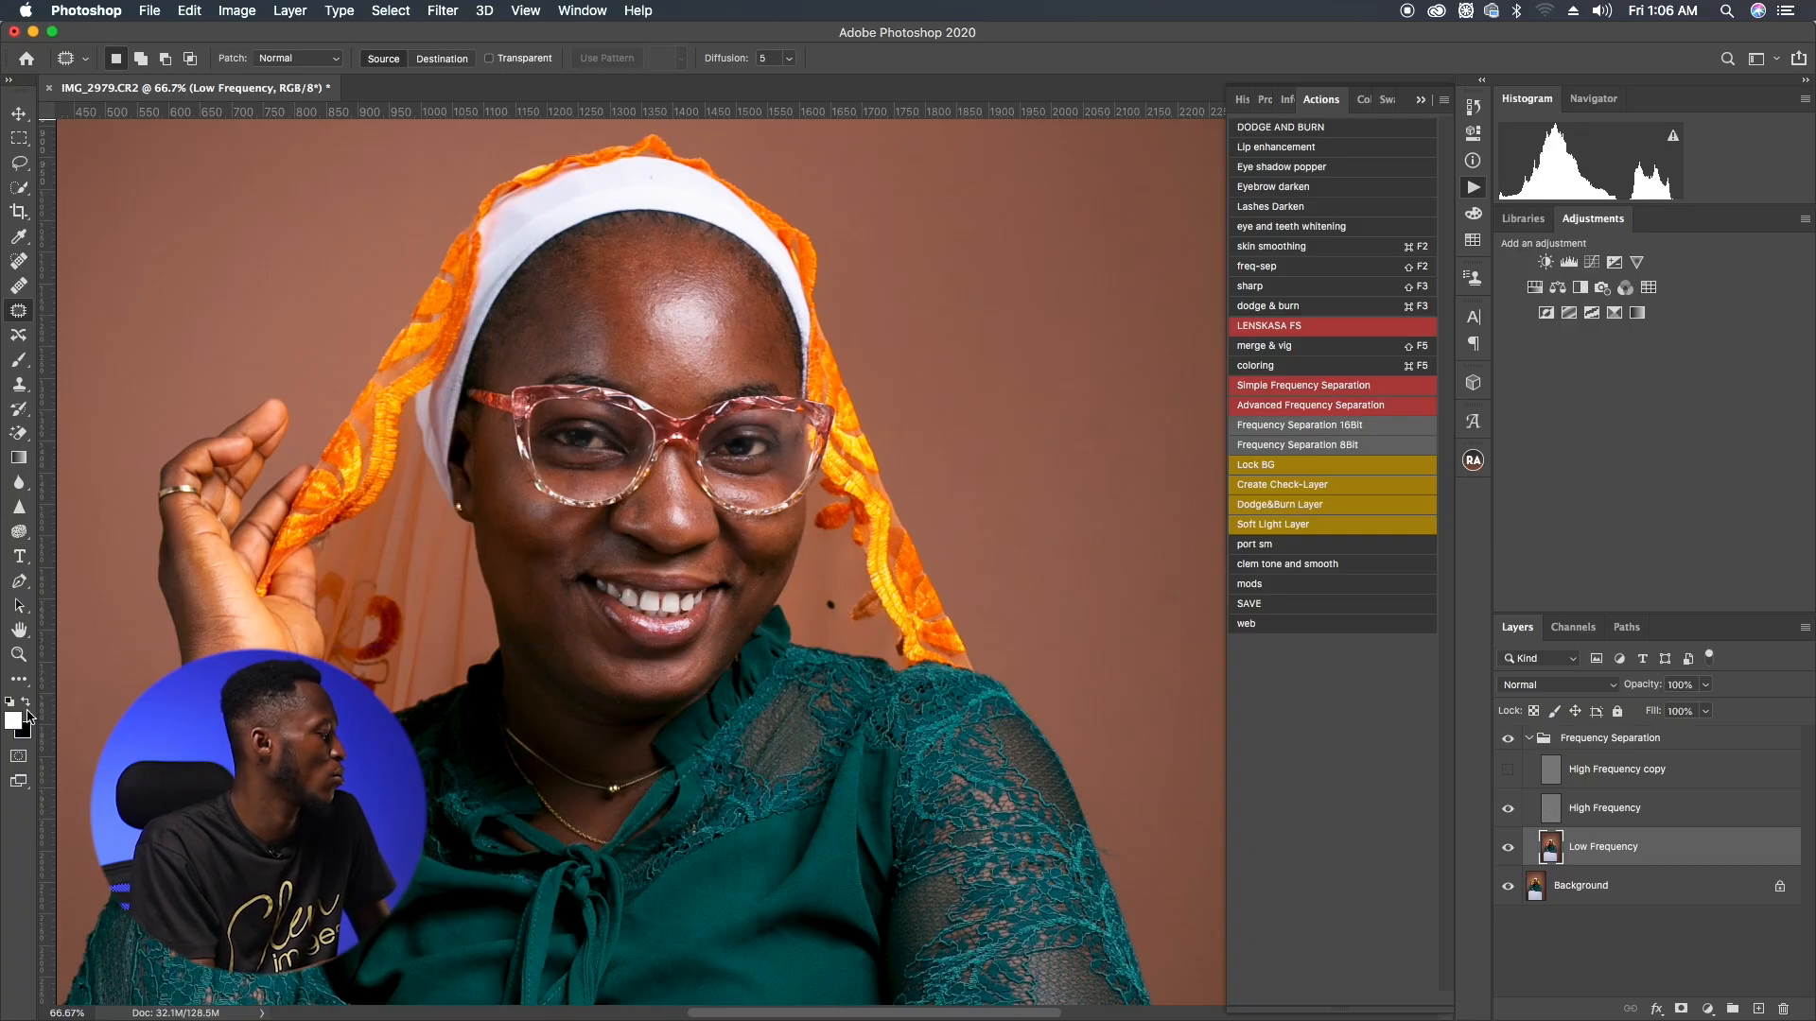
{"action": "key", "text": "b"}
{"action": "key", "text": "b"}
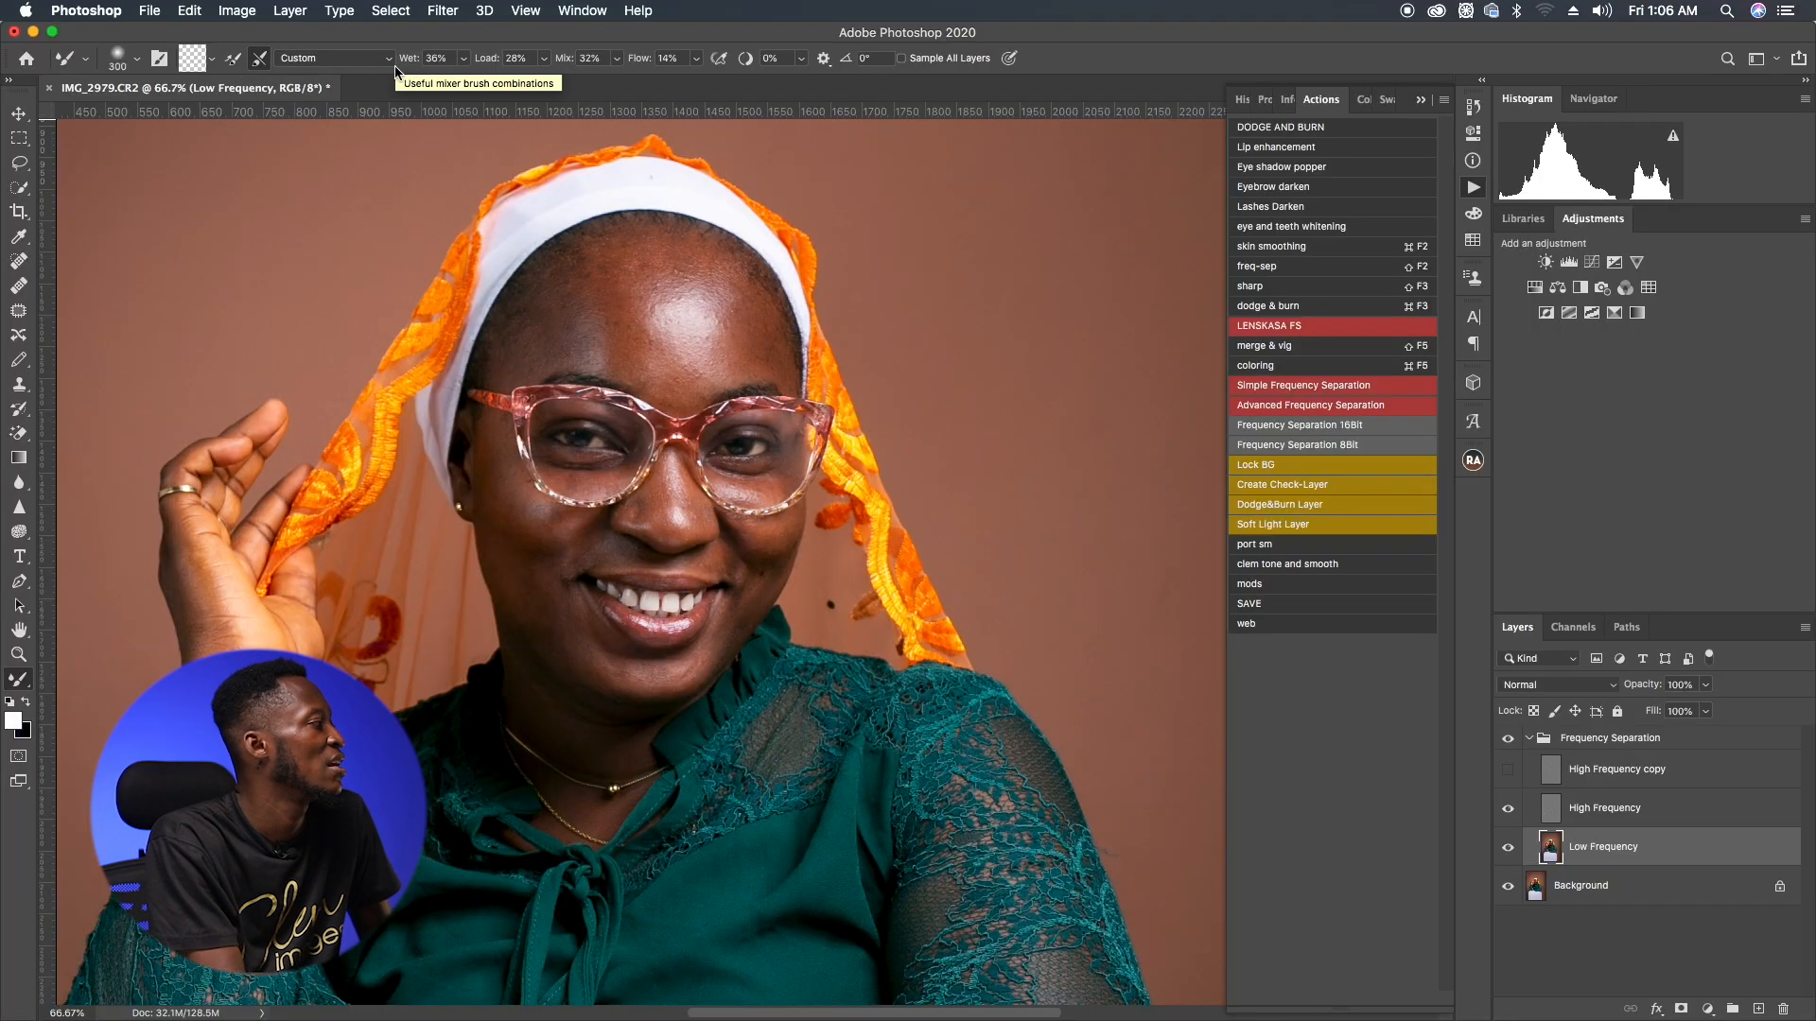
{"action": "left_click", "coordinate": [464, 60]}
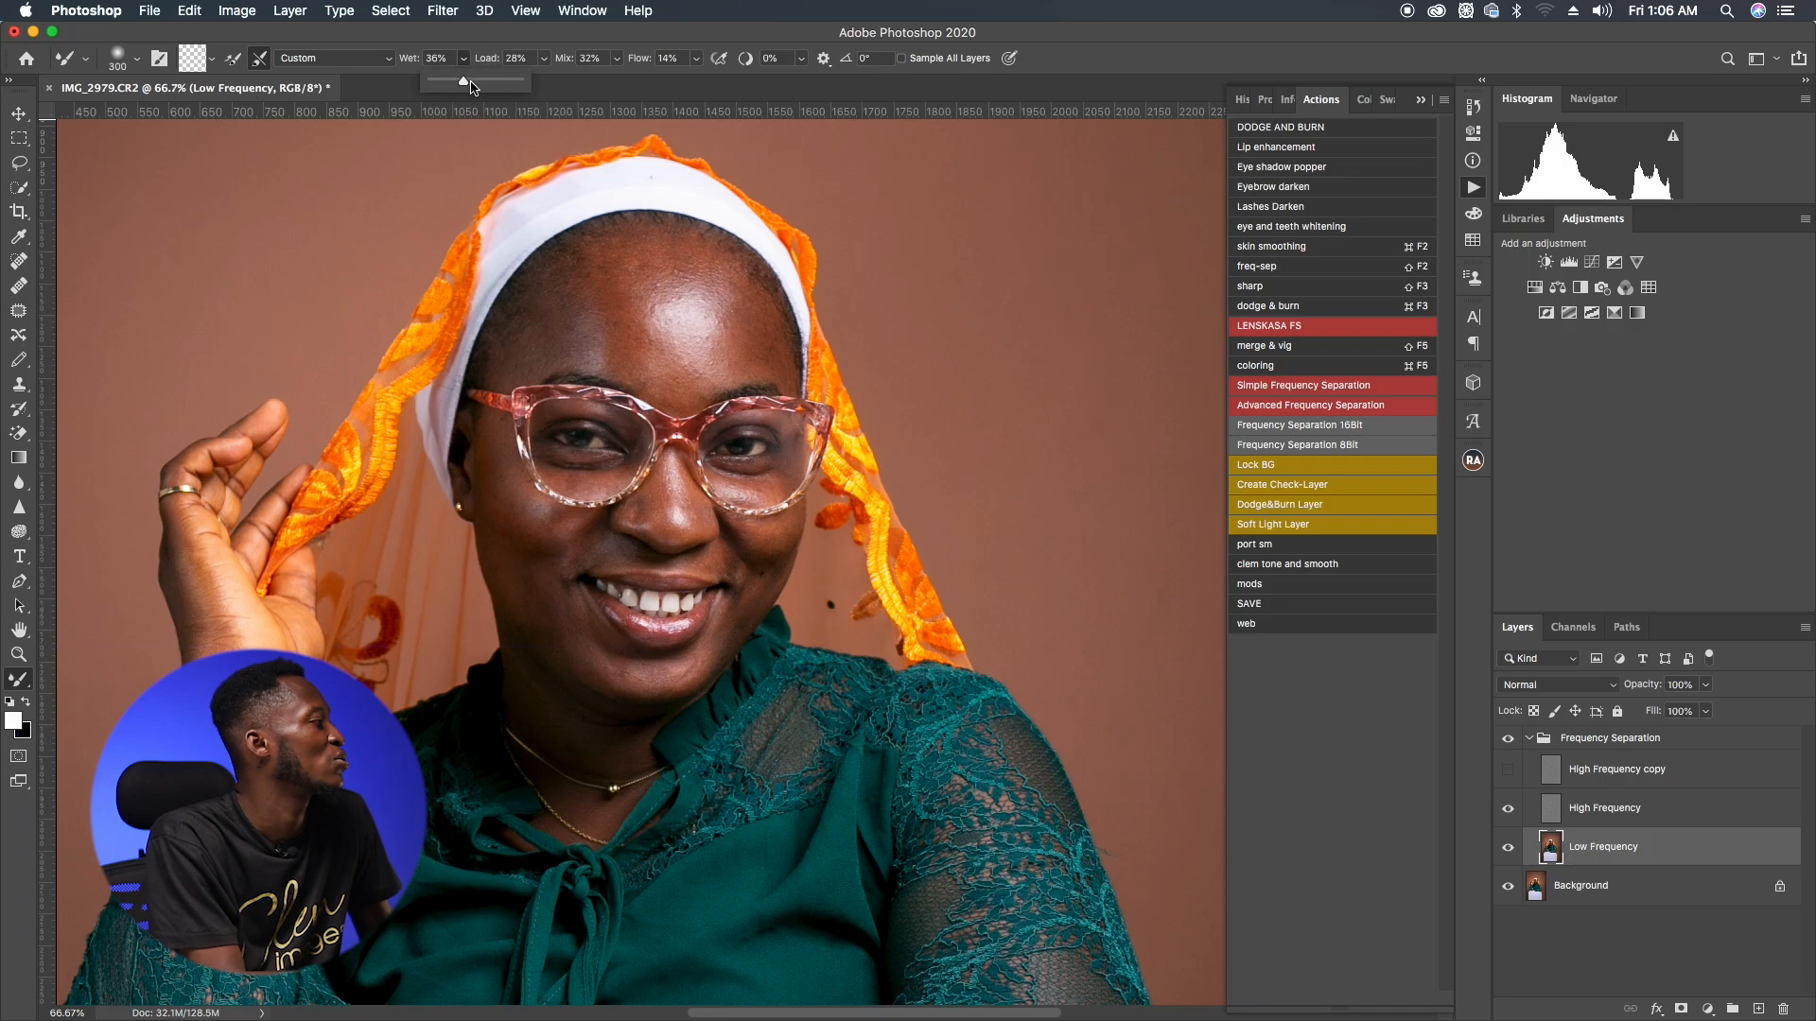
{"action": "left_click_drag", "start_coordinate": [467, 85], "coordinate": [459, 83]}
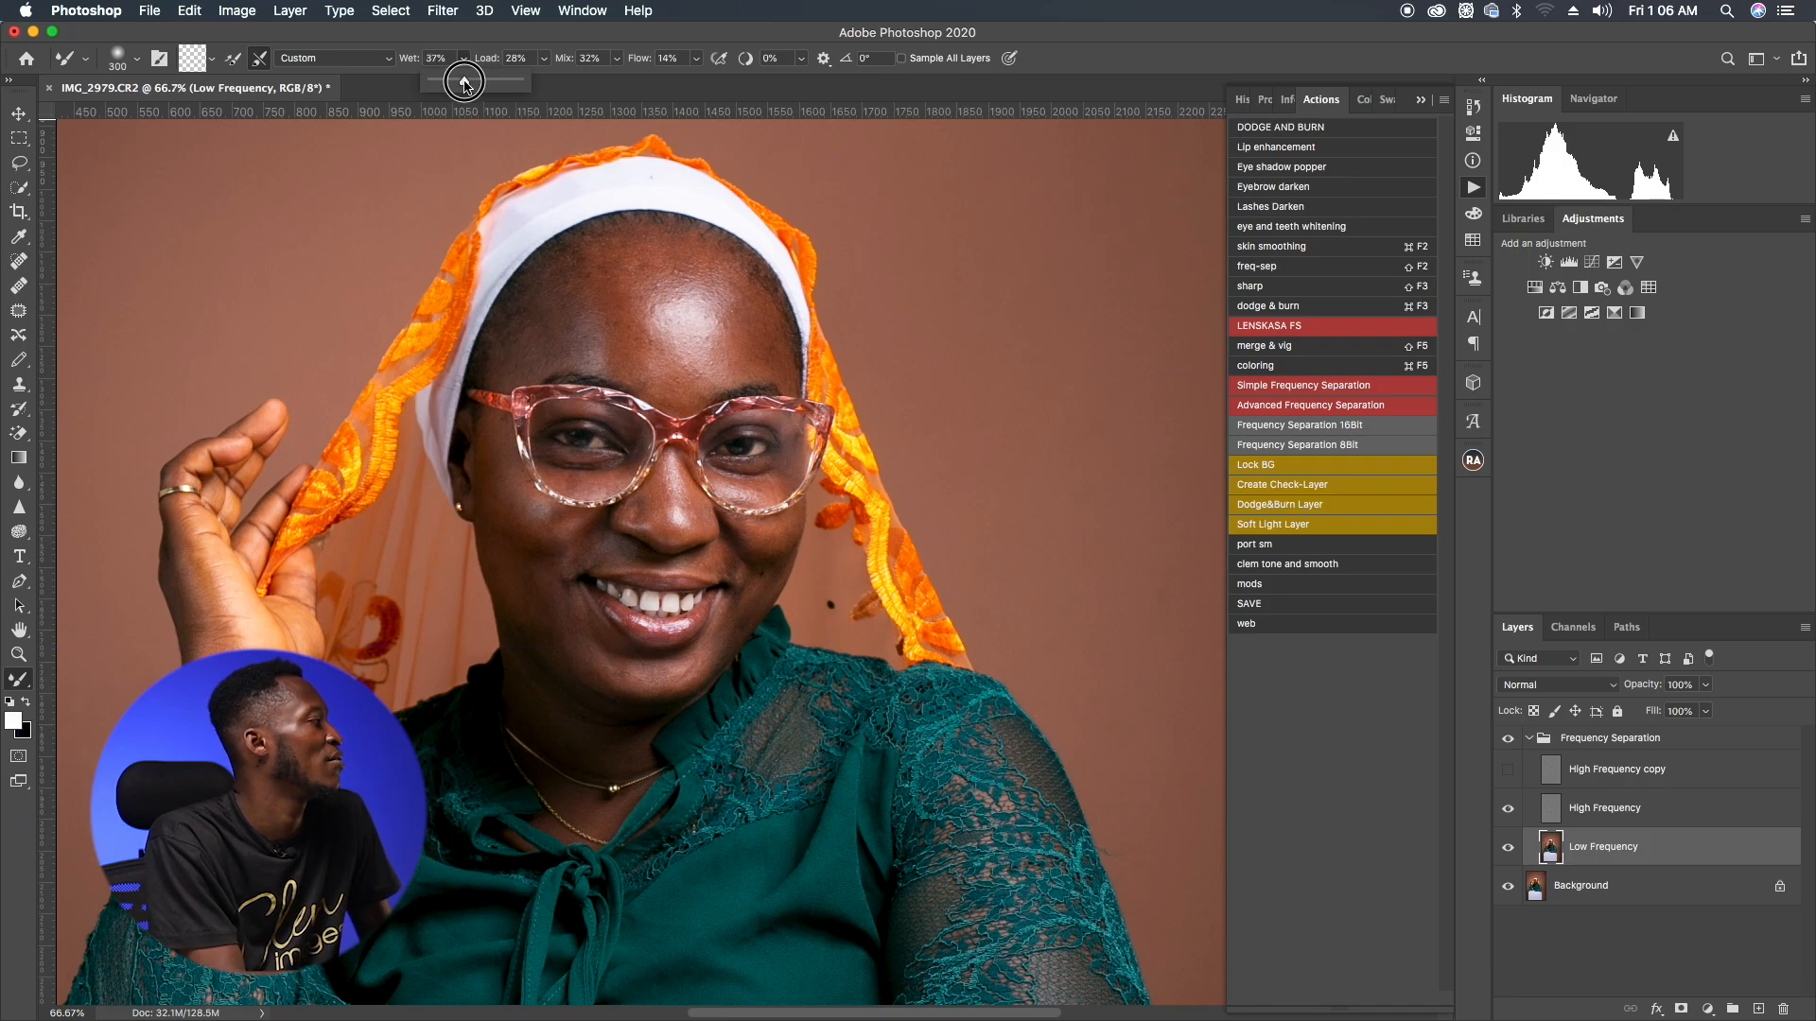
{"action": "left_click", "coordinate": [543, 60]}
{"action": "left_click_drag", "start_coordinate": [541, 81], "coordinate": [545, 81]}
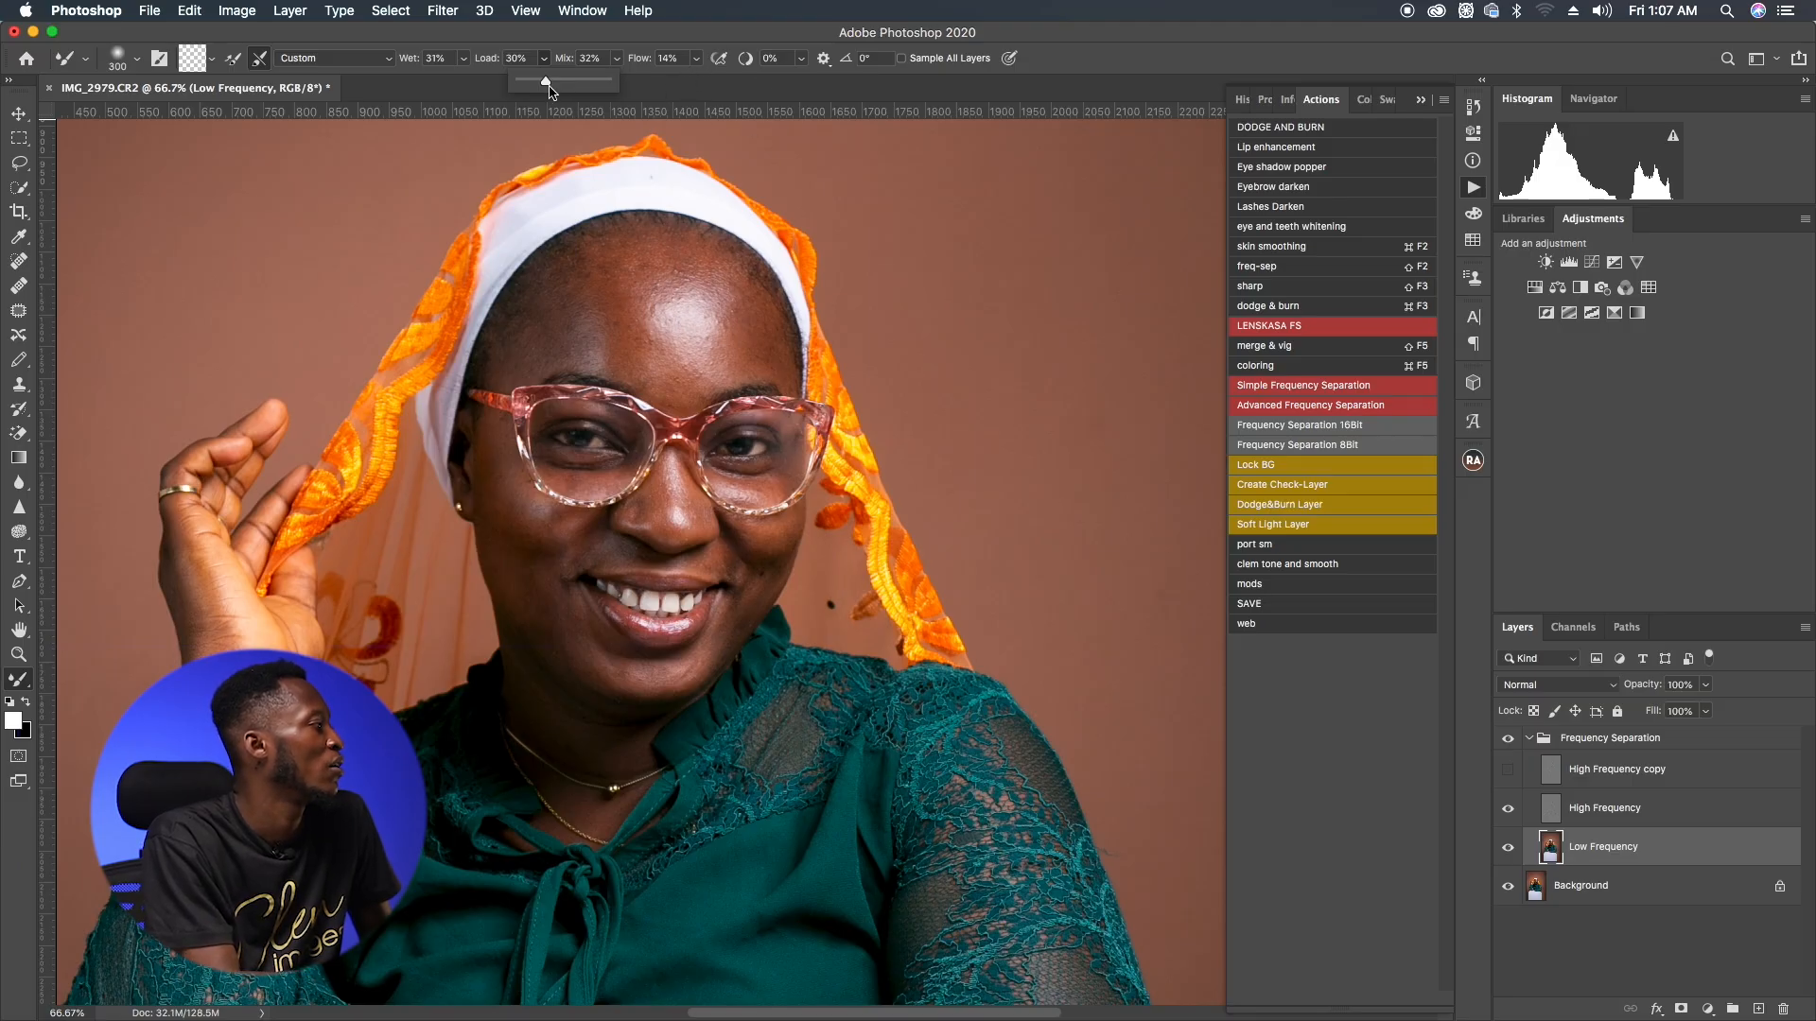
{"action": "left_click_drag", "start_coordinate": [546, 81], "coordinate": [549, 81]}
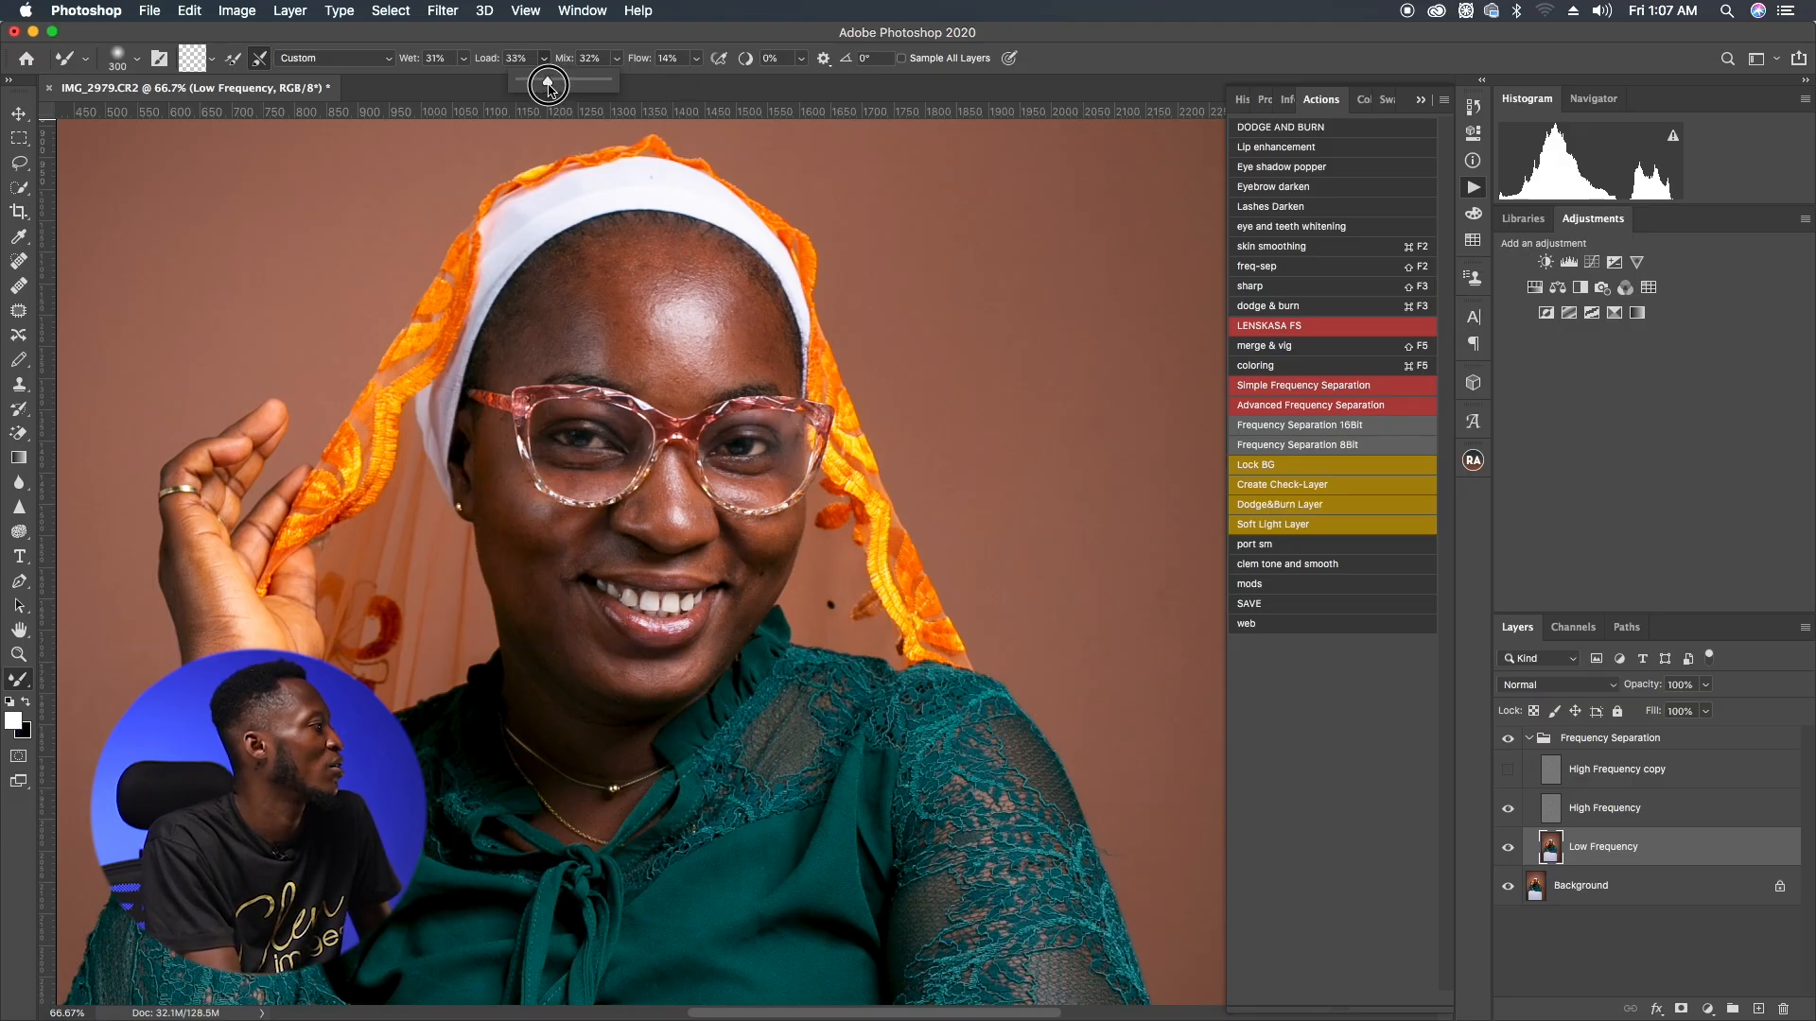
{"action": "left_click", "coordinate": [696, 59]}
{"action": "left_click_drag", "start_coordinate": [697, 81], "coordinate": [708, 87]}
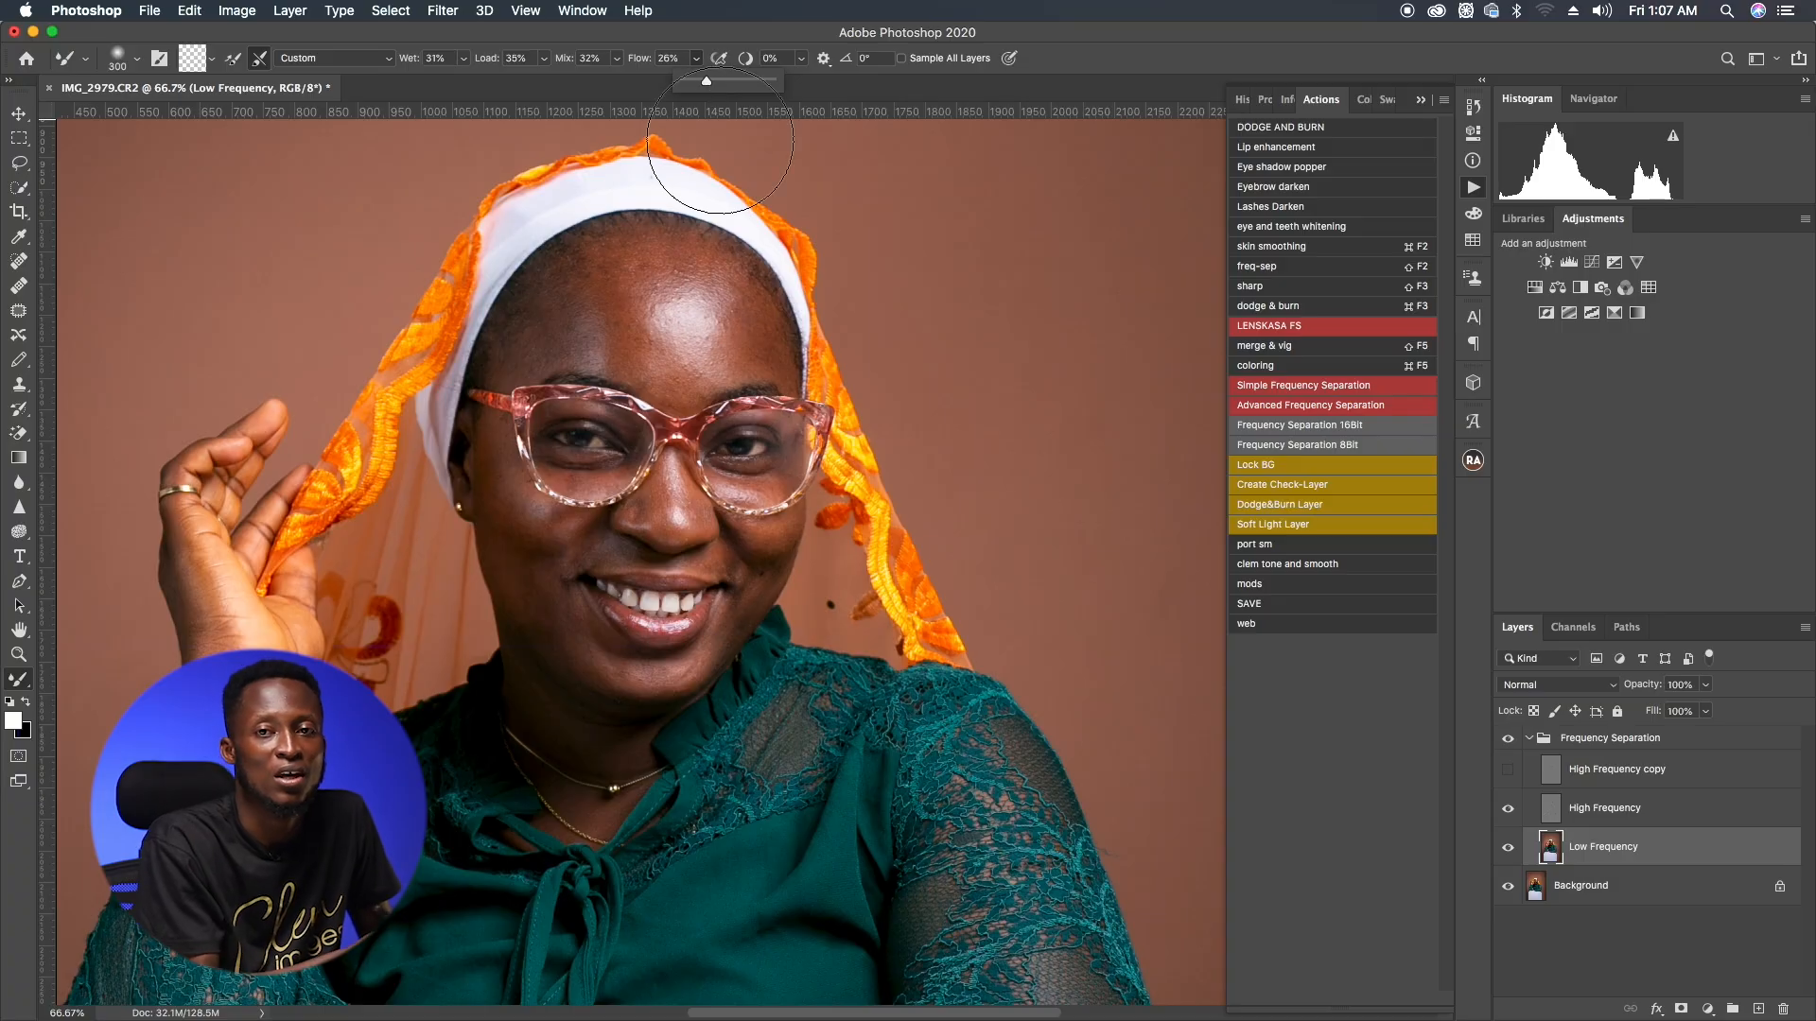
Step: Resize the Mixer Brush to about 150 px
{"action": "key", "text": "bracketleft"}
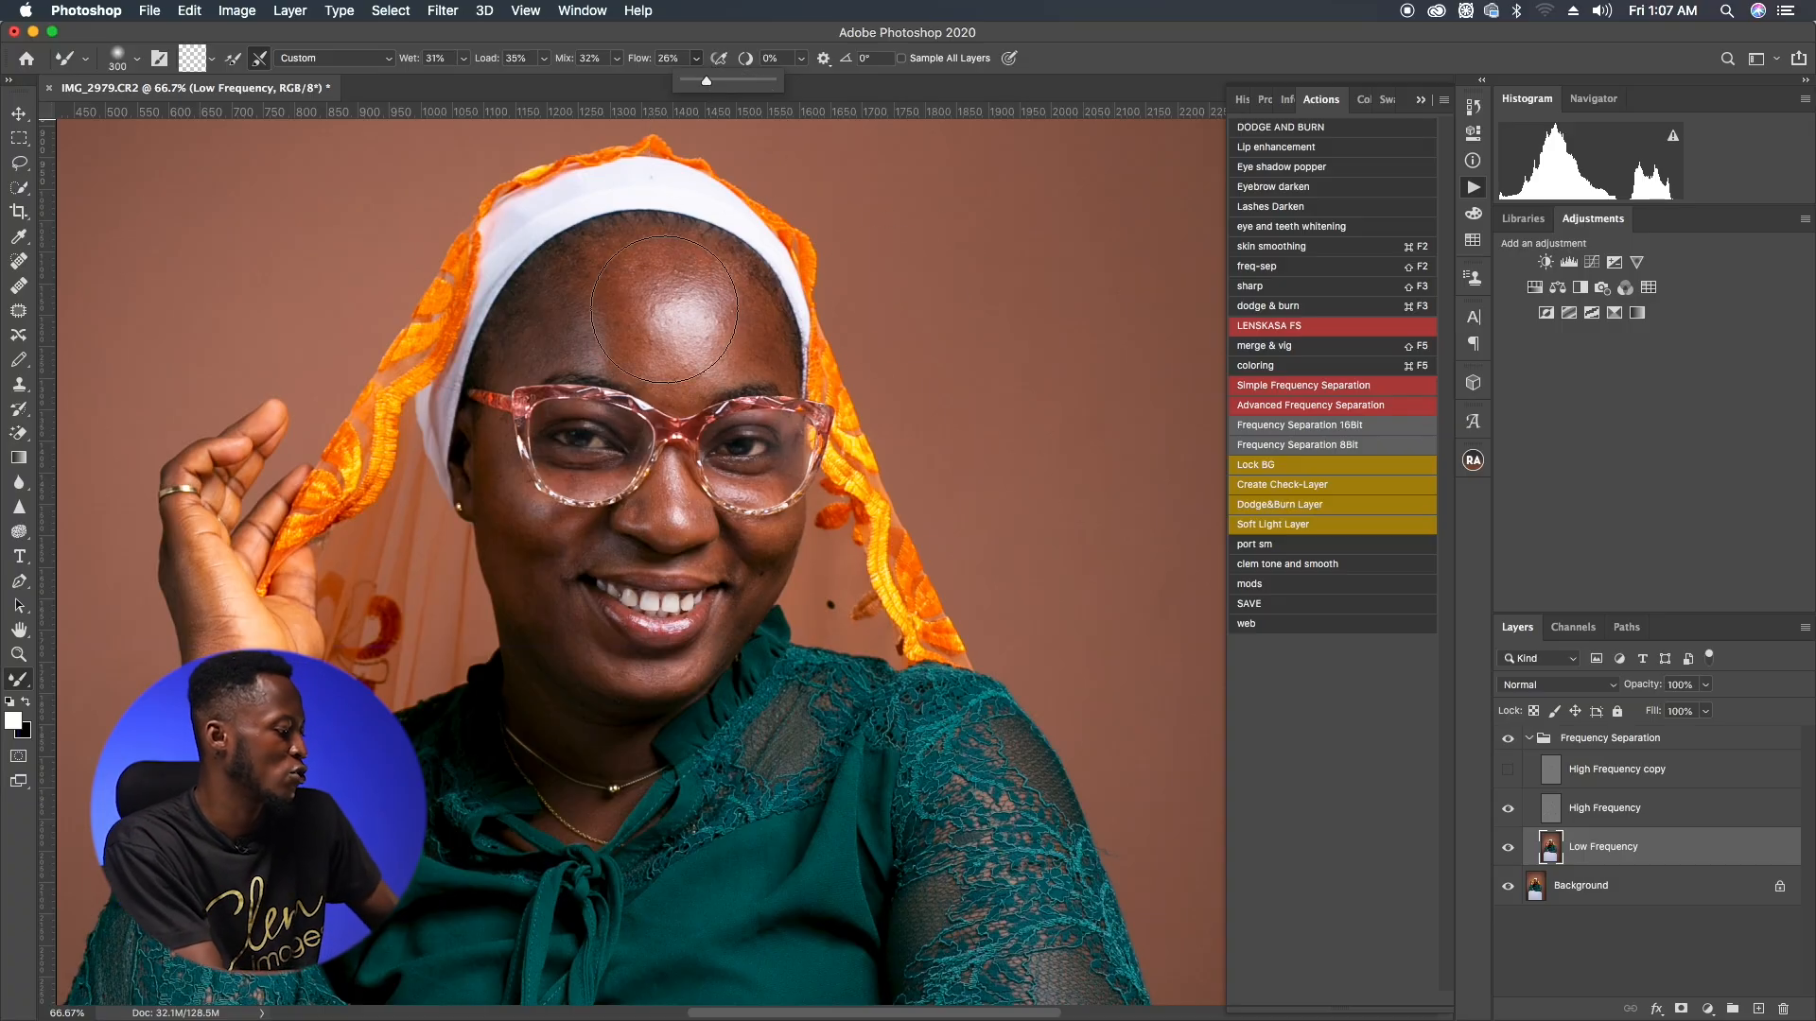
{"action": "key", "text": "bracketleft"}
{"action": "key", "text": "bracketleft"}
{"action": "key", "text": "bracketleft"}
{"action": "key", "text": "bracketleft"}
{"action": "key", "text": "bracketleft"}
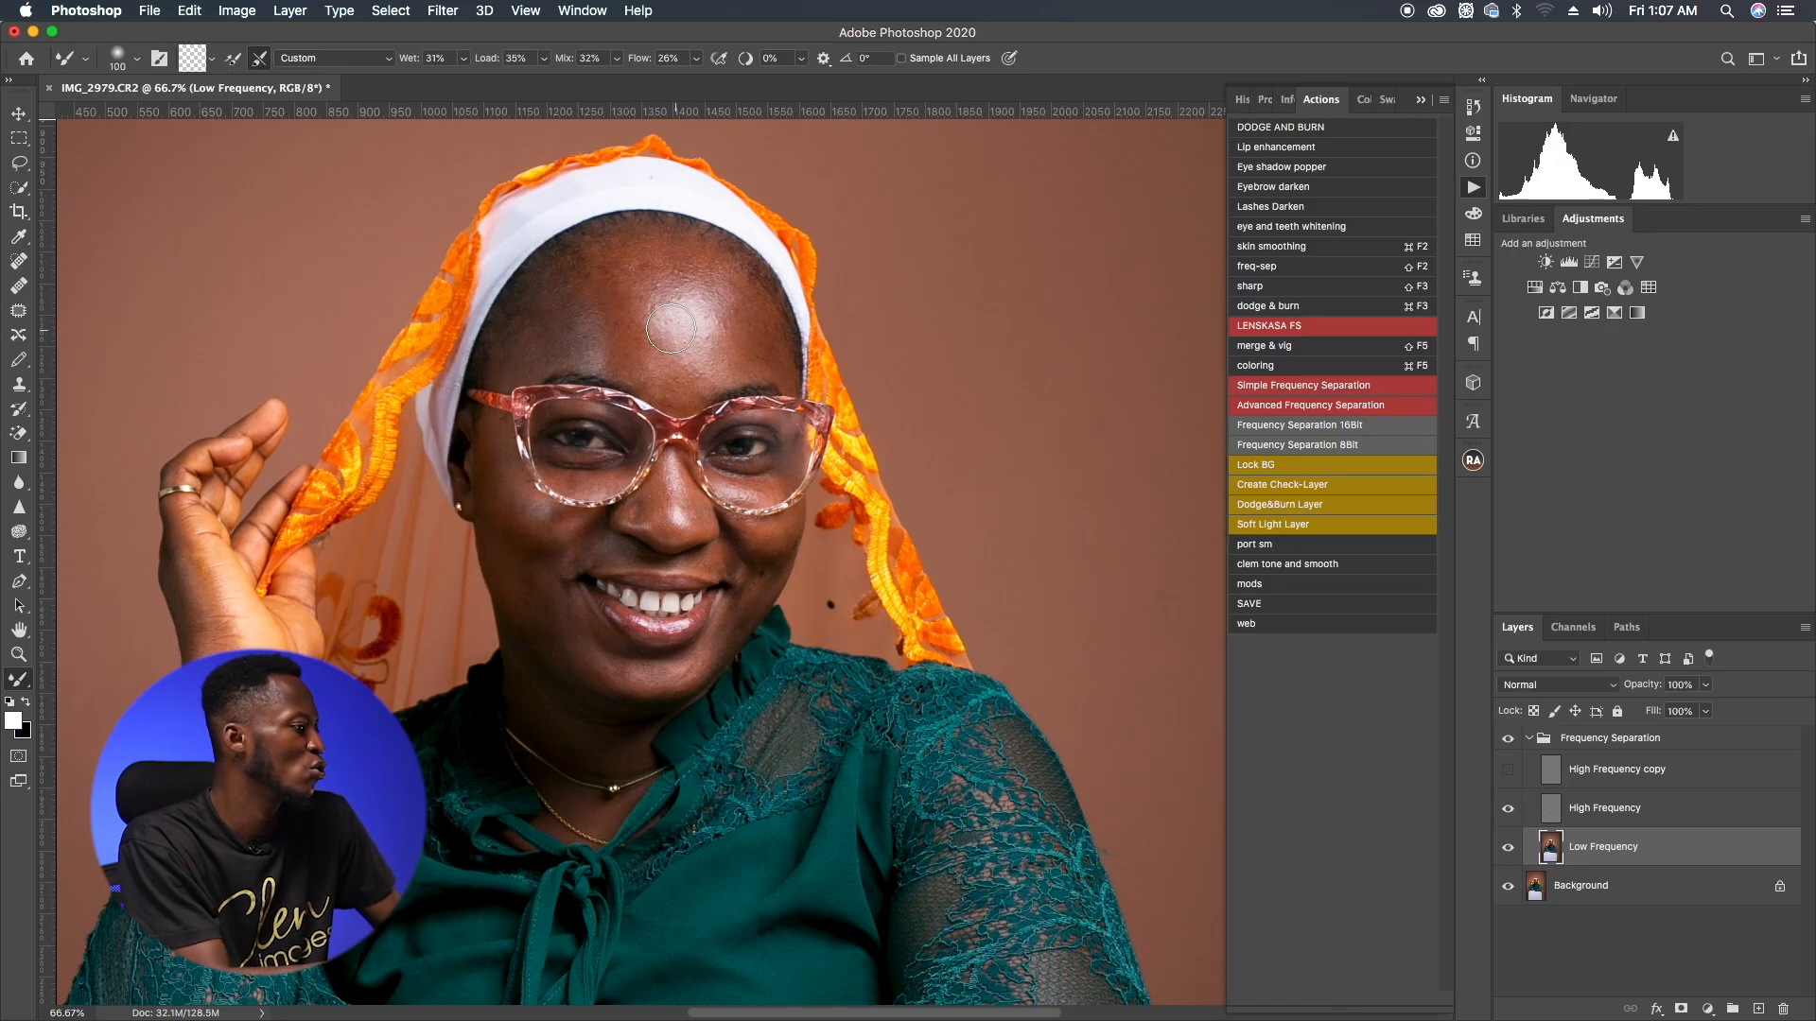
{"action": "key", "text": "bracketleft"}
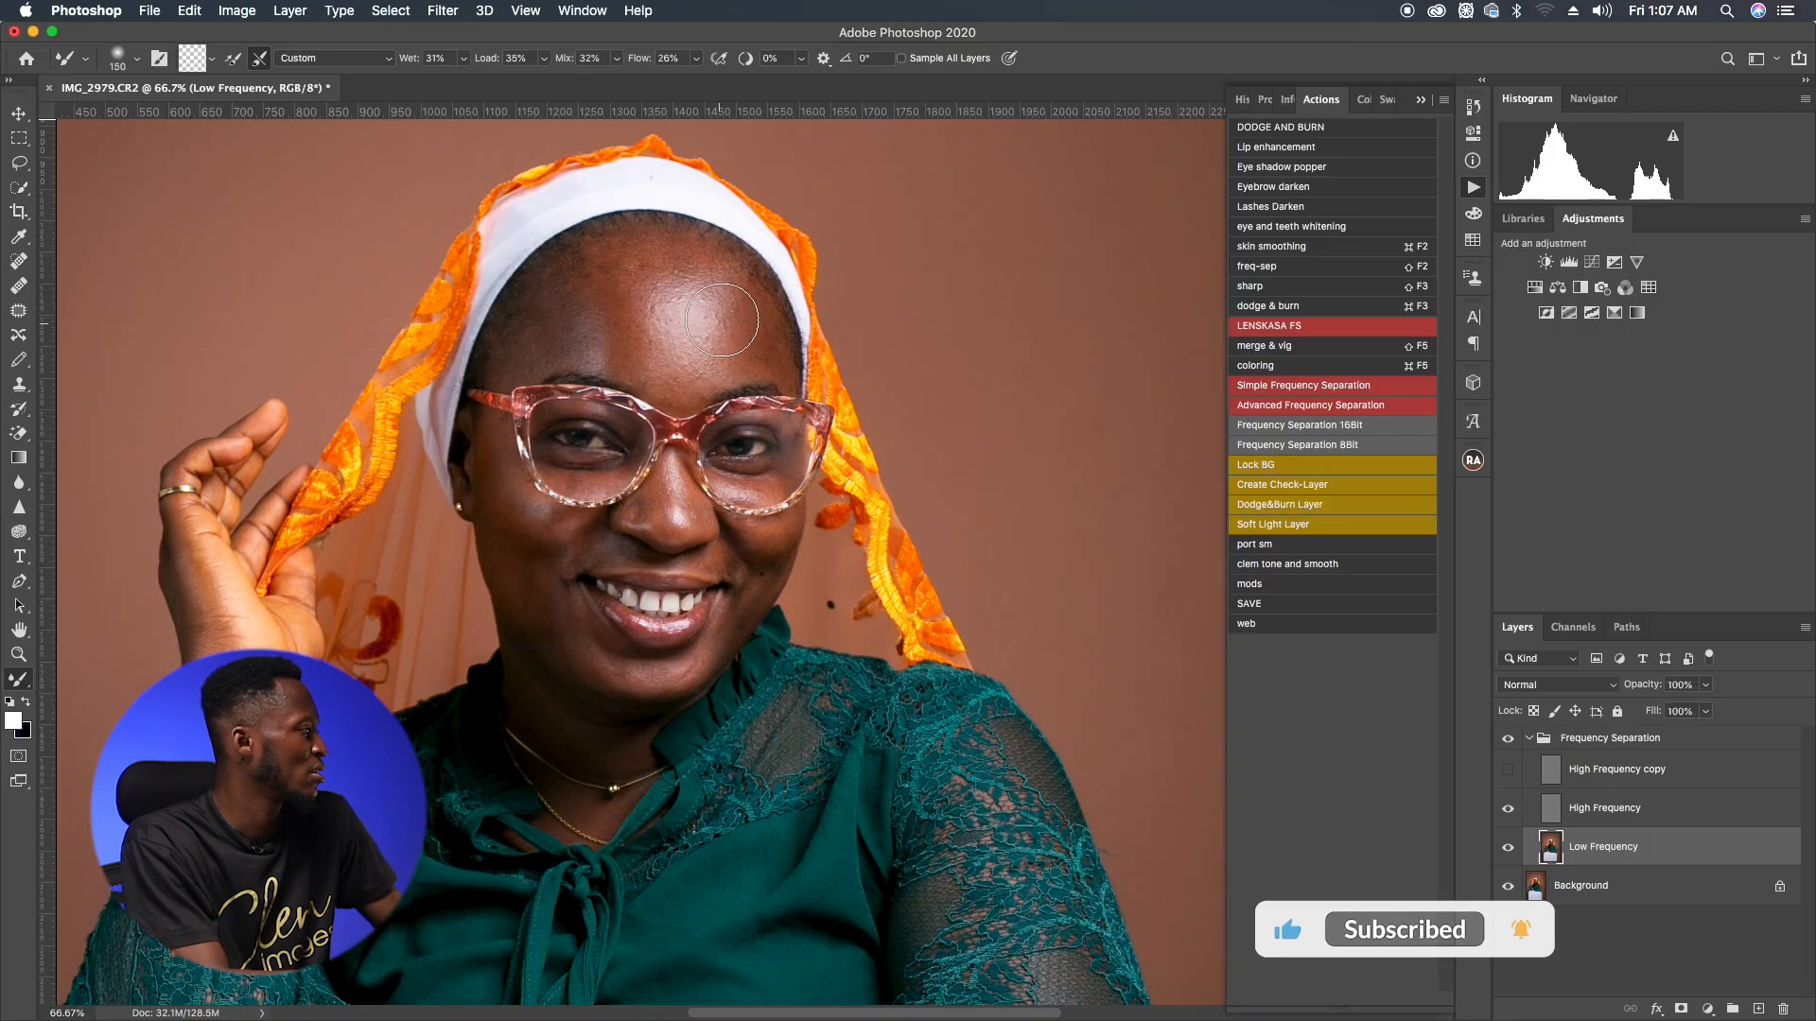
{"action": "key", "text": "bracketright"}
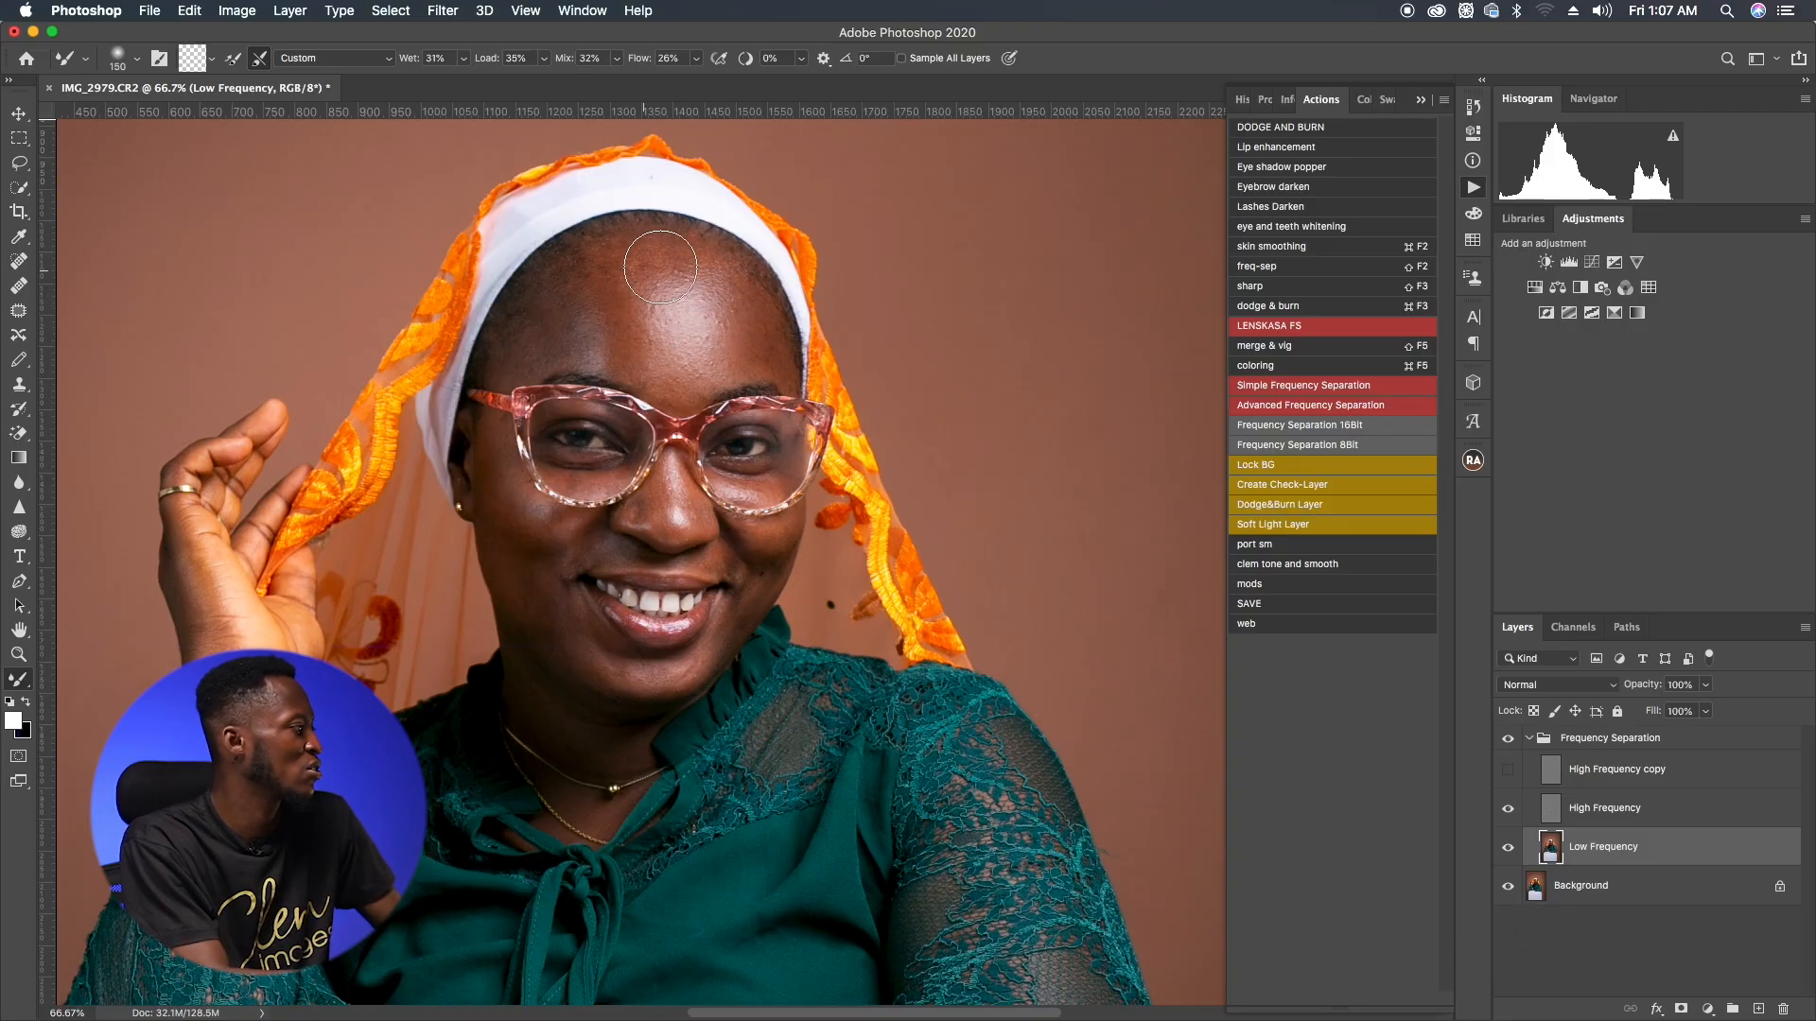
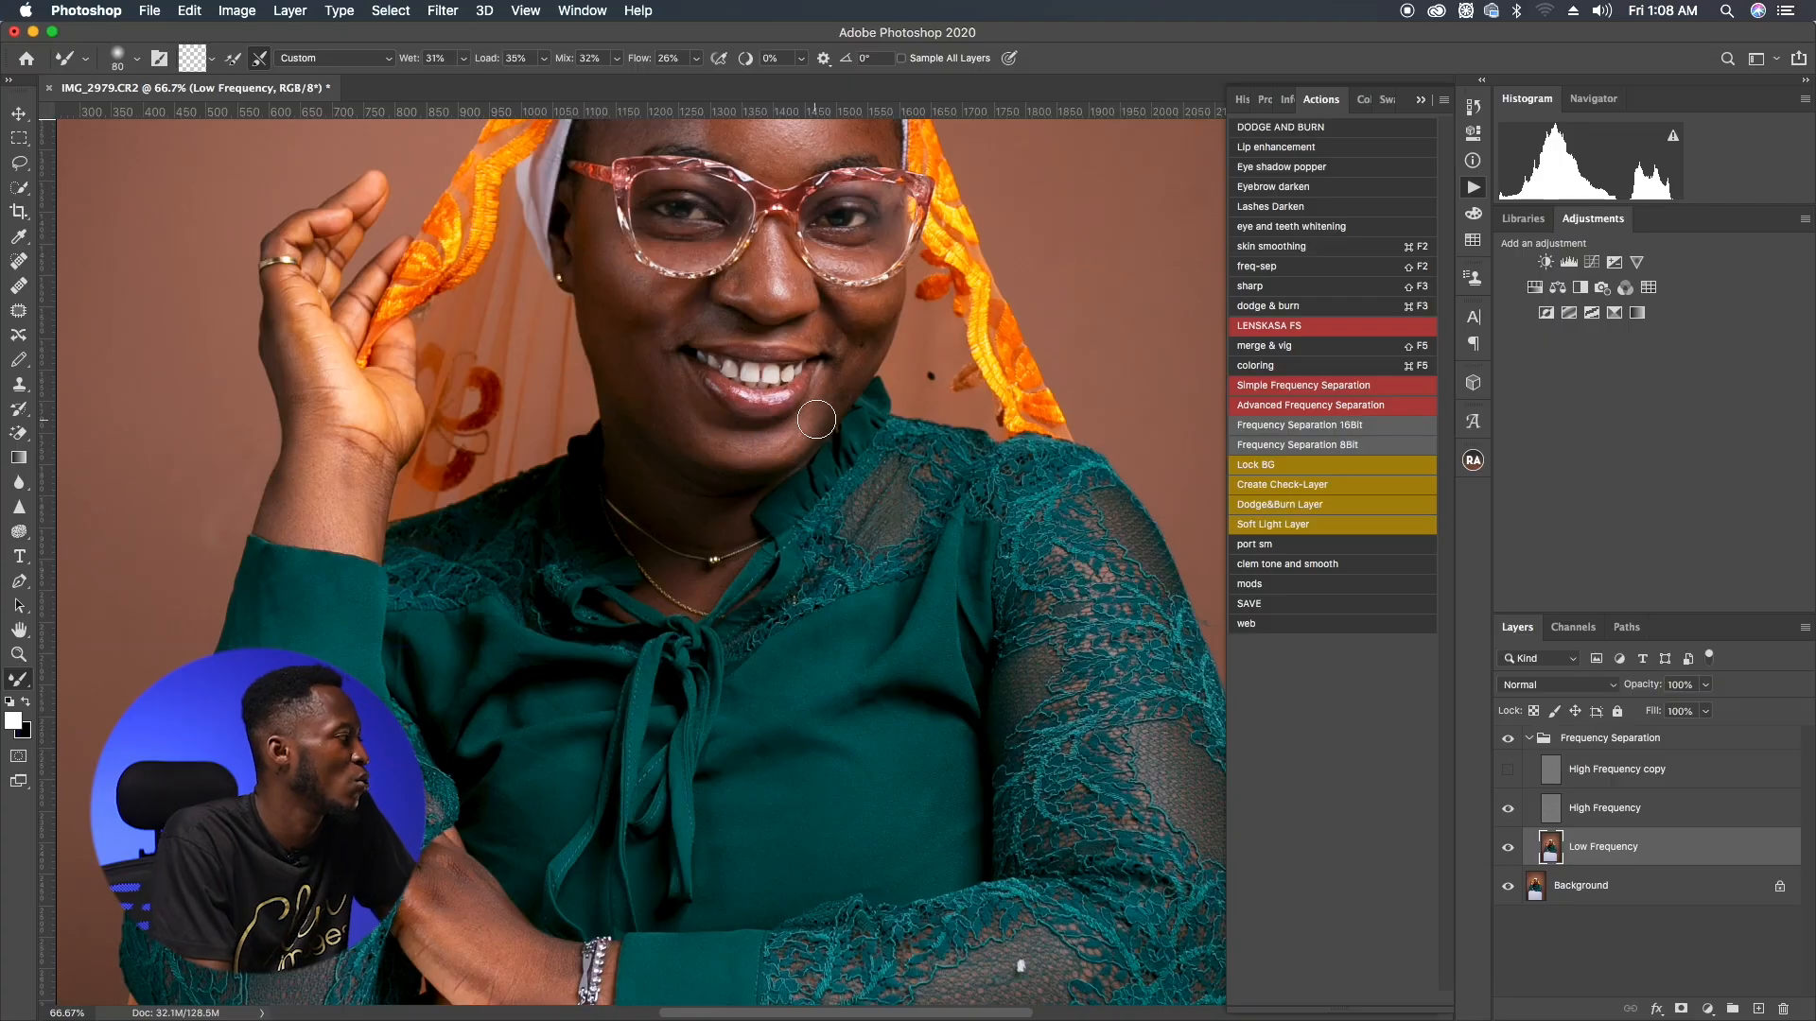
Step: Smooth the skin tones on the cheek and raised hand with Mixer Brush strokes on the Low Frequency layer
{"action": "key", "text": "bracketleft"}
{"action": "key", "text": "bracketleft"}
{"action": "key", "text": "bracketleft"}
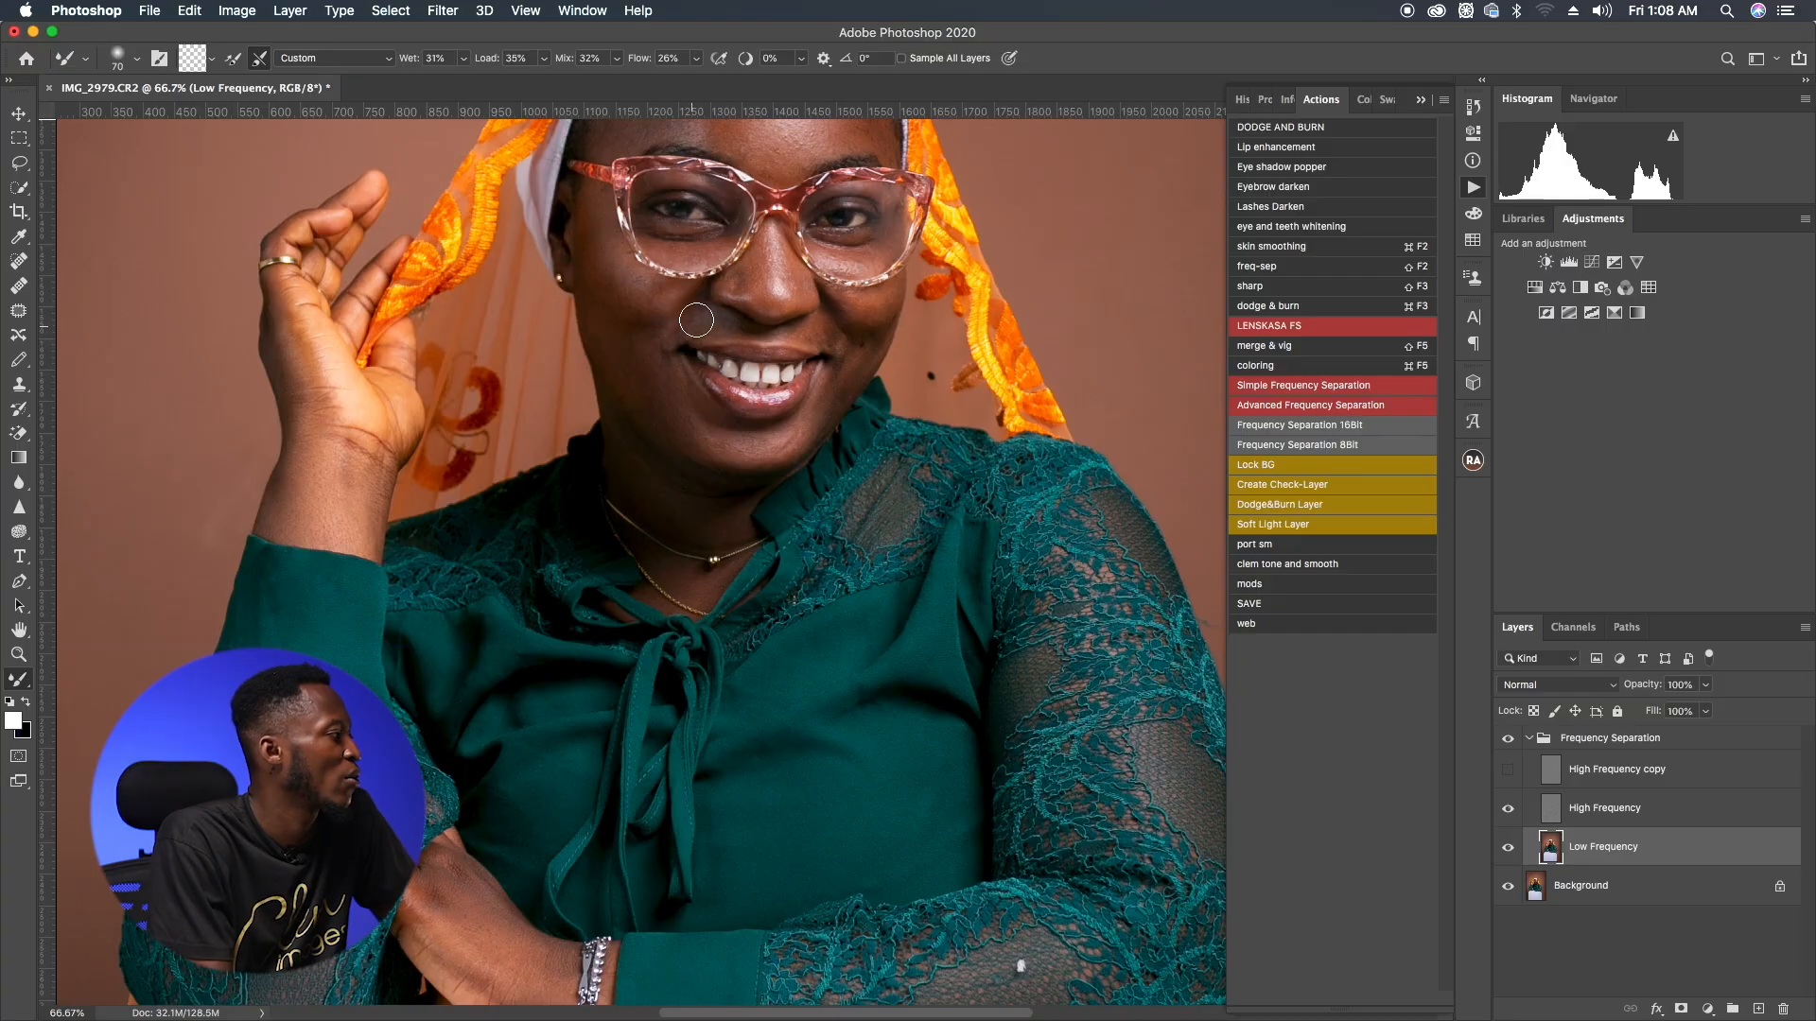
{"action": "key", "text": "bracketright"}
{"action": "key", "text": "bracketright"}
{"action": "key", "text": "bracketright"}
{"action": "mouse_move", "coordinate": [642, 281]}
{"action": "left_mouse_down"}
{"action": "mouse_move", "coordinate": [699, 289]}
{"action": "mouse_move", "coordinate": [736, 271]}
{"action": "left_mouse_up"}
{"action": "key", "text": "bracketleft"}
{"action": "mouse_move", "coordinate": [345, 451]}
{"action": "left_mouse_down"}
{"action": "mouse_move", "coordinate": [340, 482]}
{"action": "mouse_move", "coordinate": [338, 459]}
{"action": "left_mouse_up"}
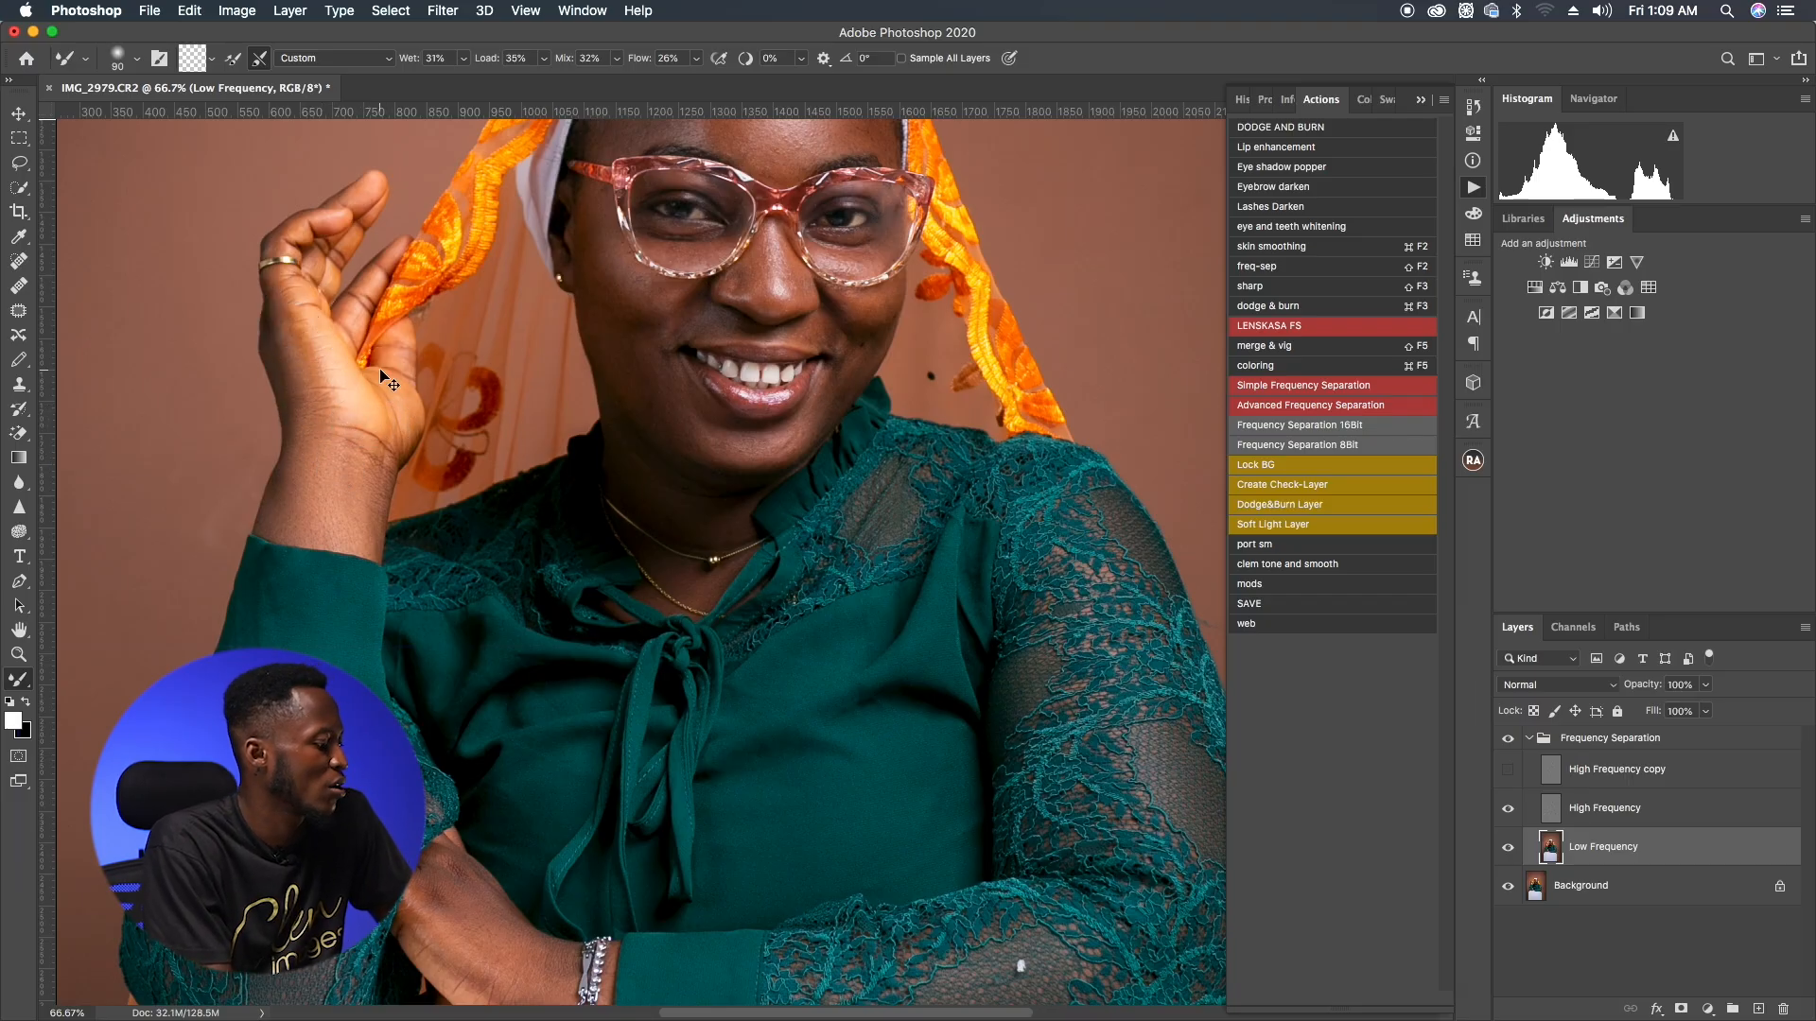
Step: Compare the retouch with the original by toggling the Frequency Separation group's visibility on and off
{"action": "key", "text": "super+minus"}
{"action": "key", "text": "super+minus"}
{"action": "key", "text": "super+minus"}
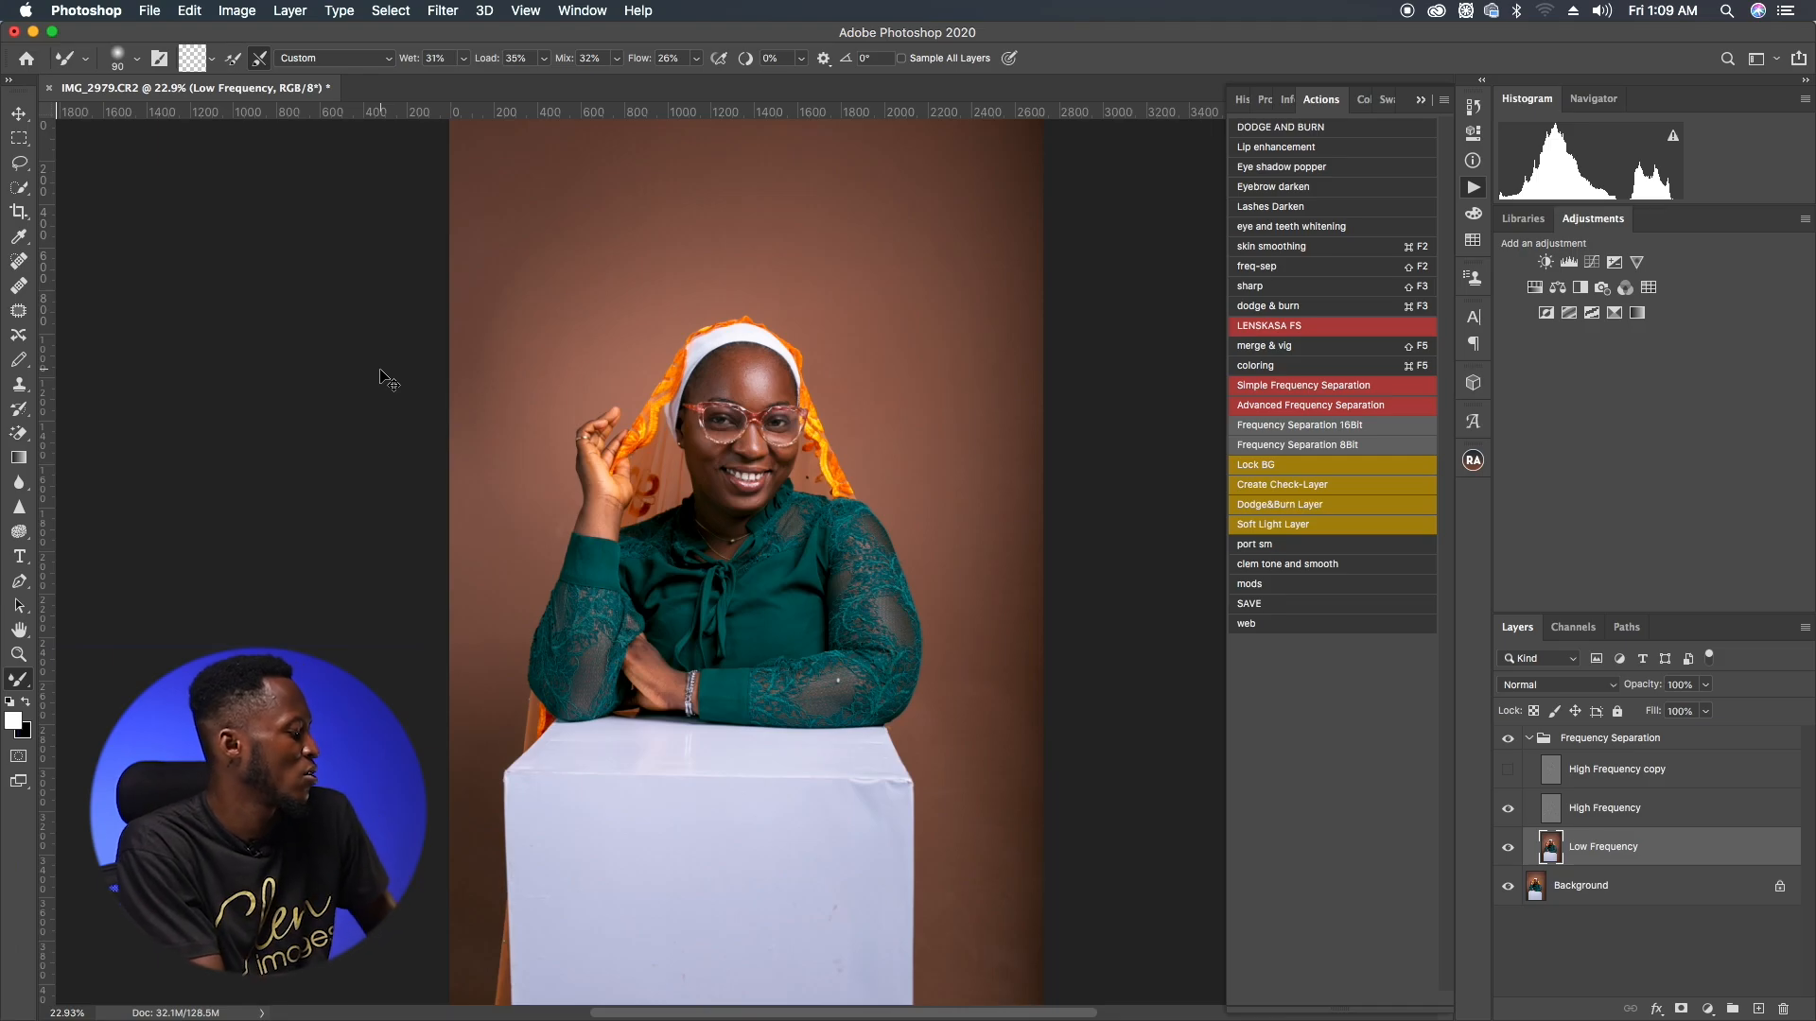
{"action": "key", "text": "super+plus"}
{"action": "key", "text": "super+plus"}
{"action": "key", "text": "super+minus"}
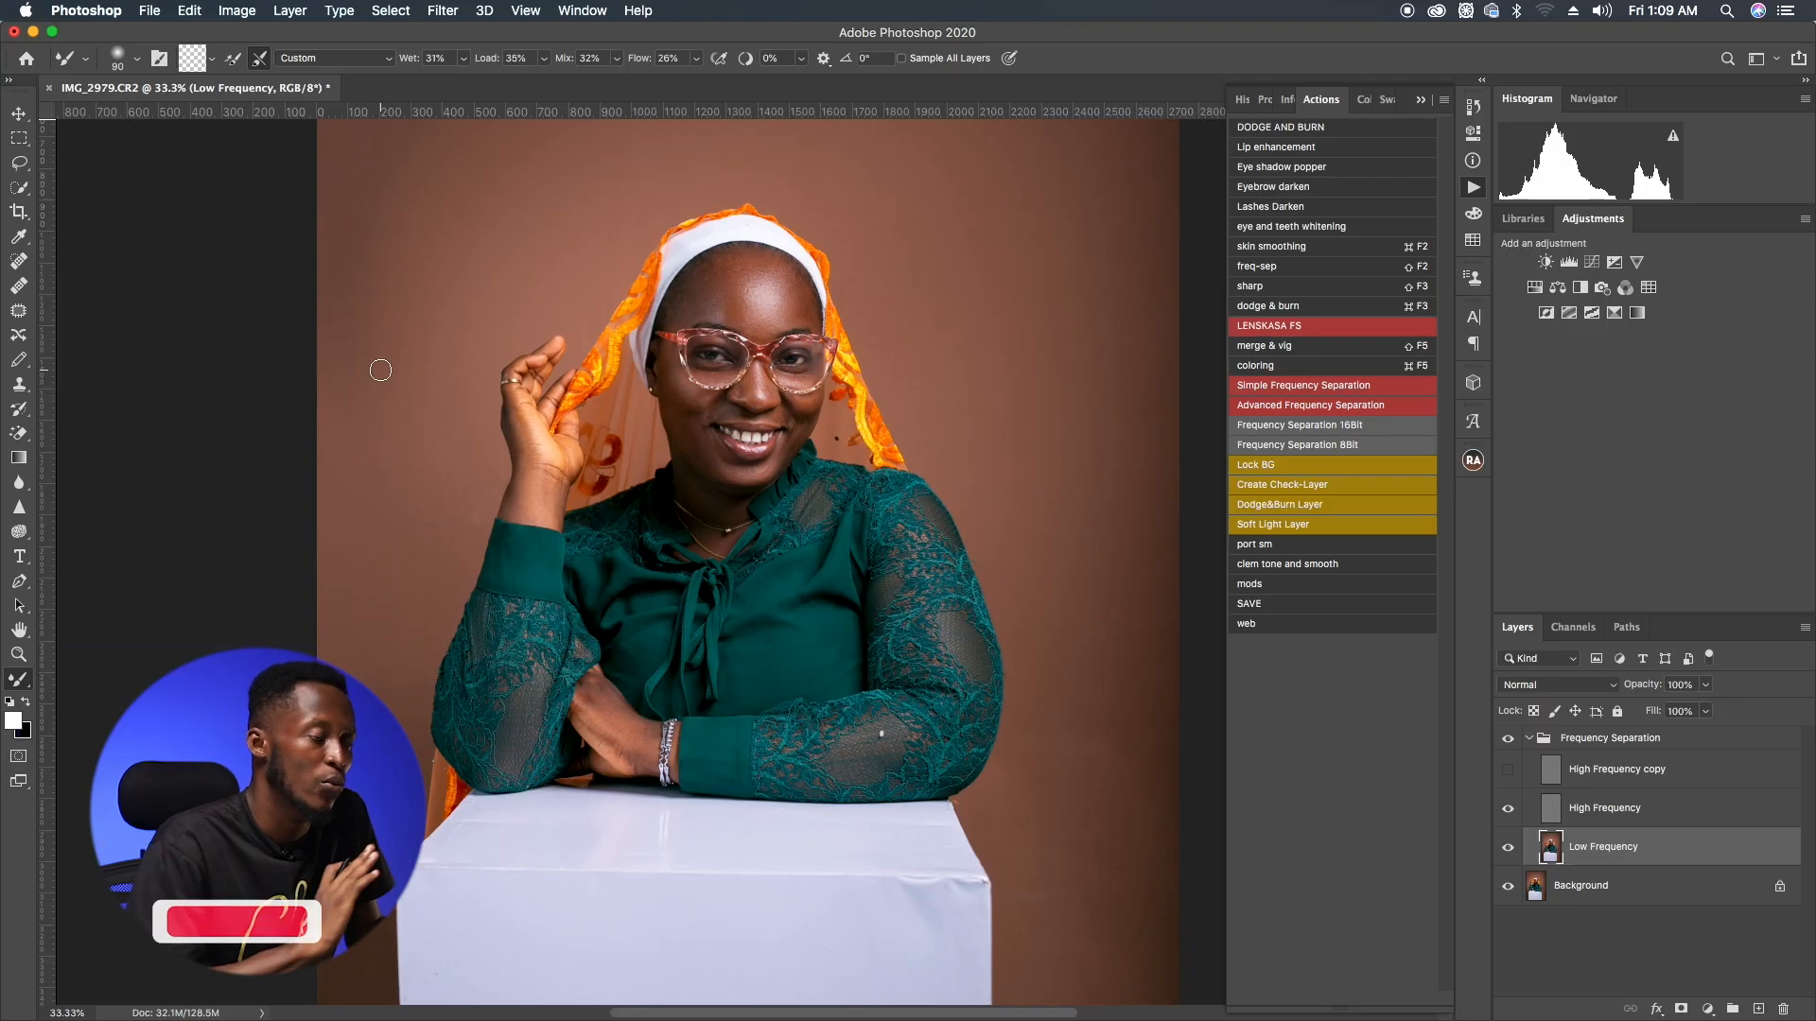
{"action": "left_click", "coordinate": [1500, 741]}
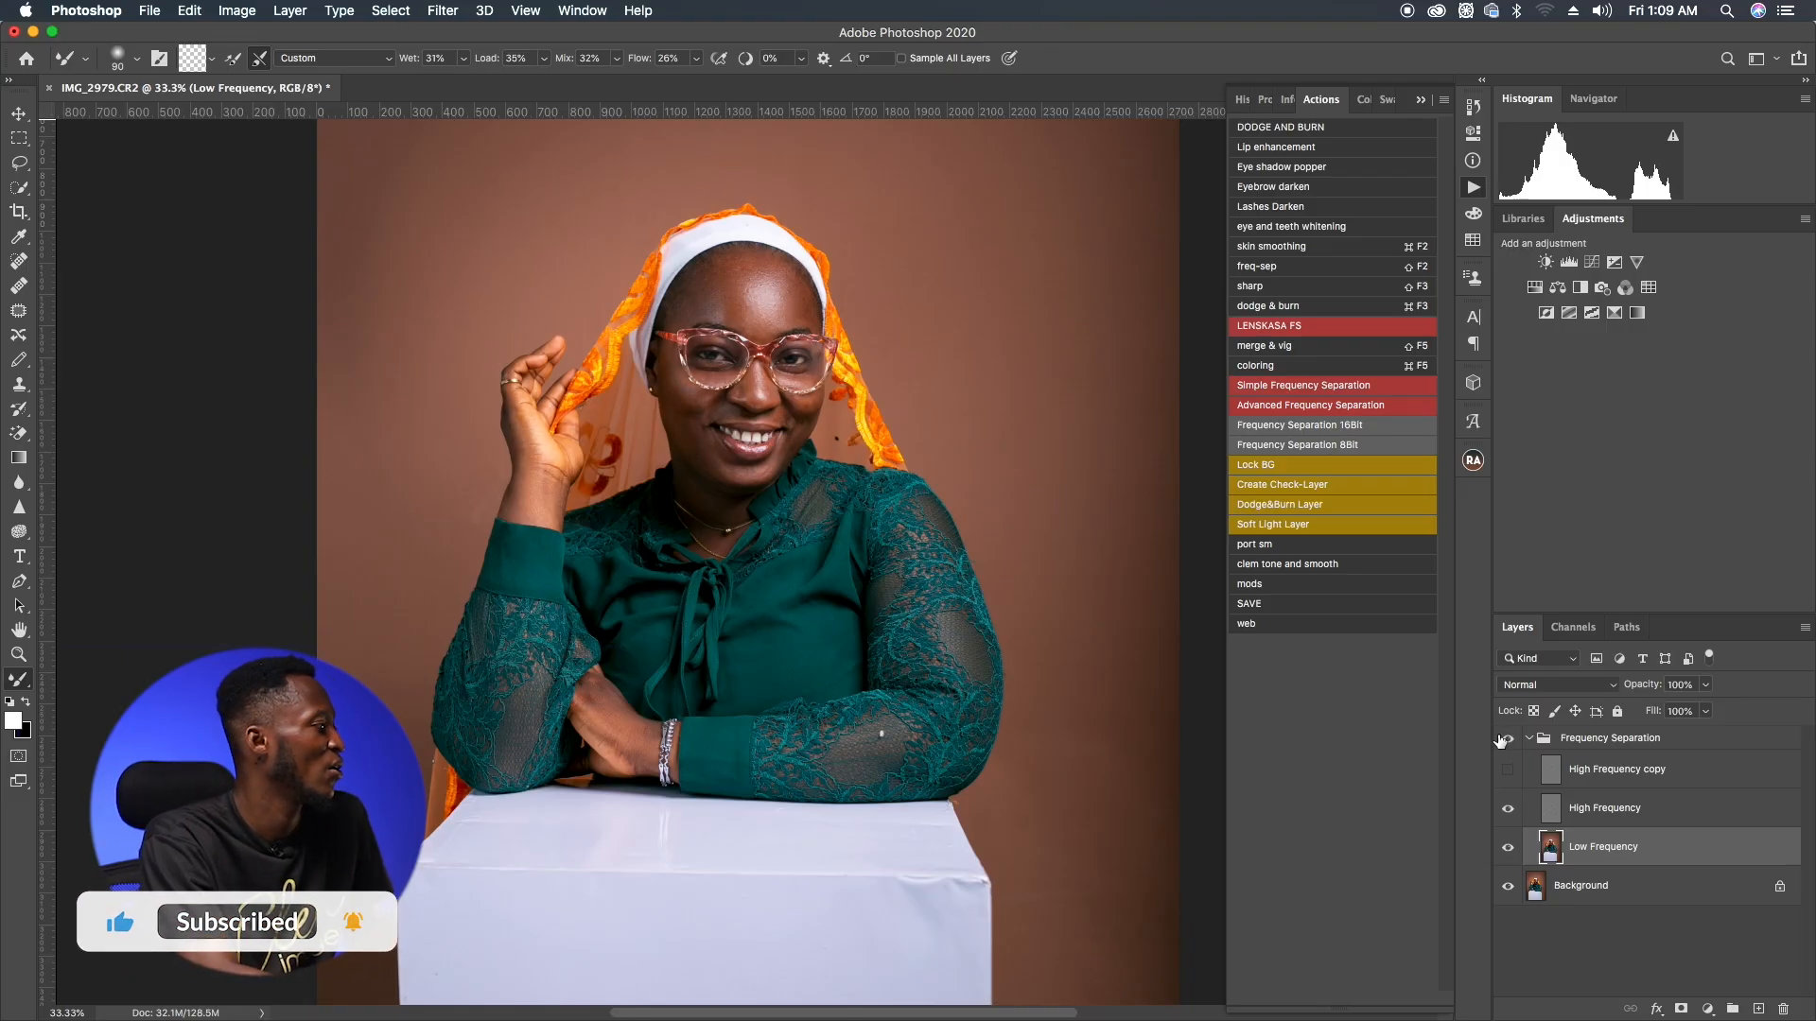
{"action": "left_click", "coordinate": [1499, 741]}
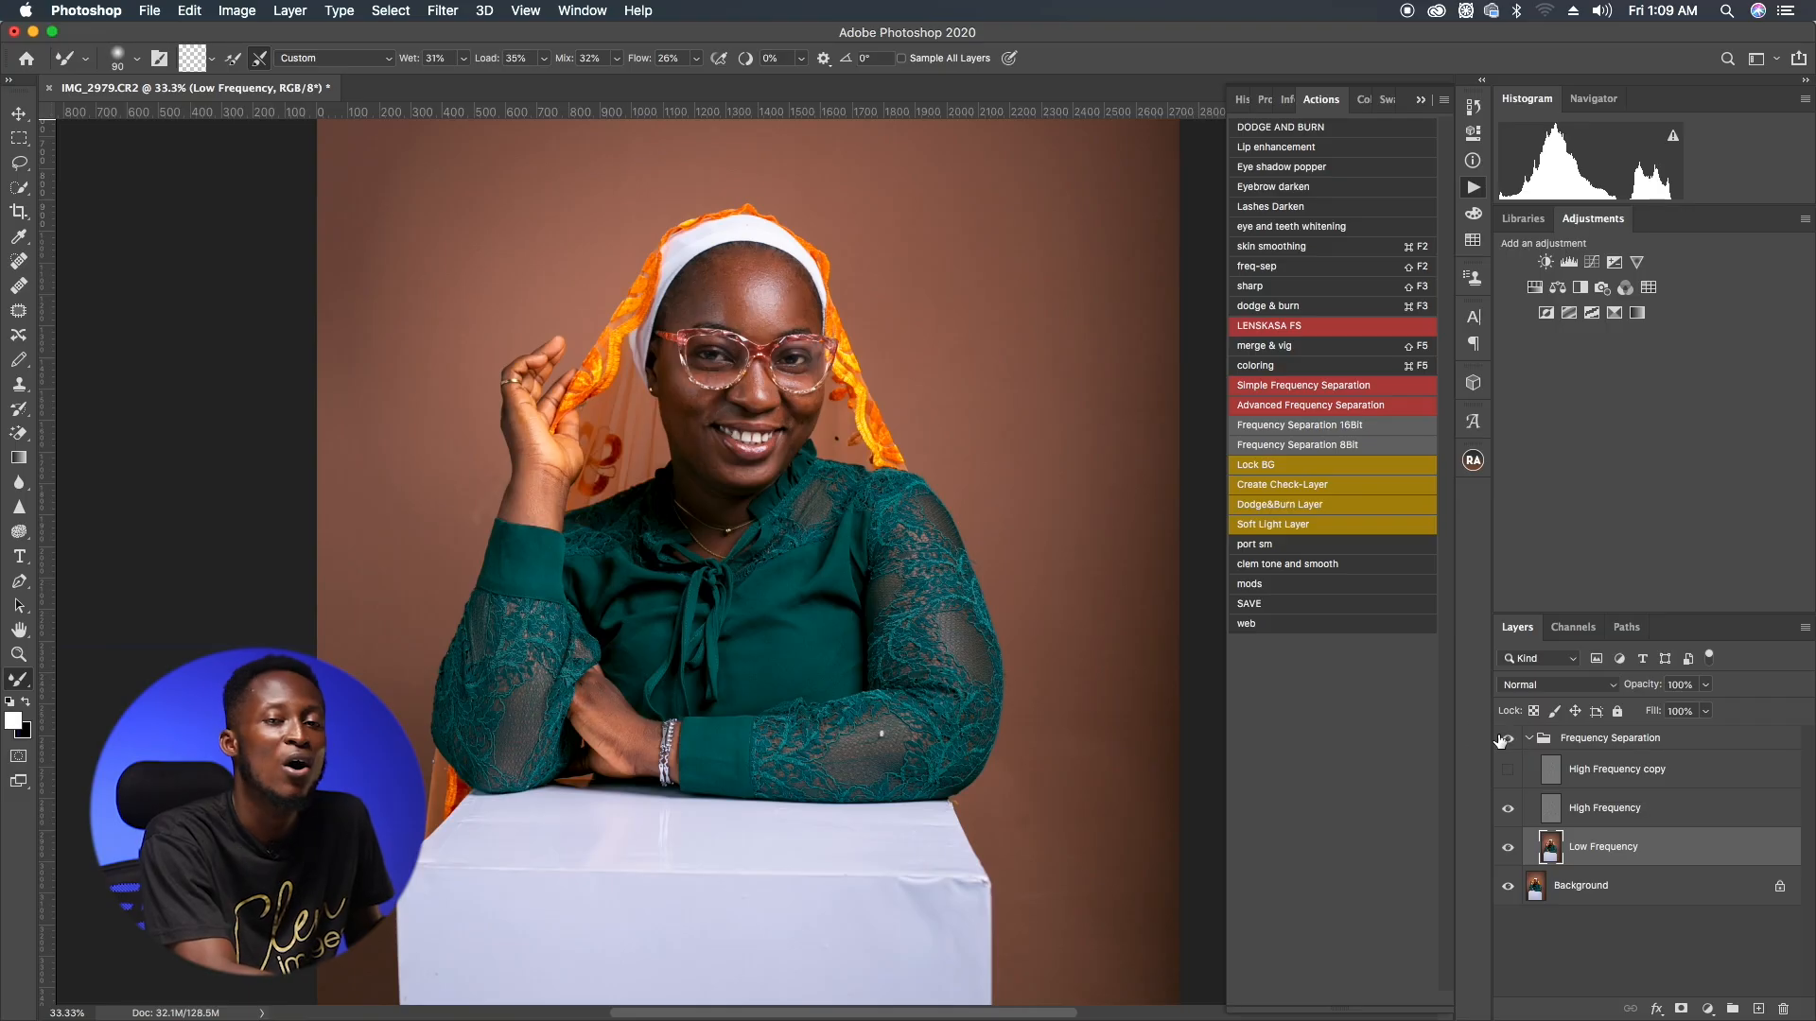
{"action": "left_click", "coordinate": [1499, 740]}
{"action": "left_click", "coordinate": [1499, 740]}
{"action": "left_click", "coordinate": [1500, 740]}
{"action": "left_click", "coordinate": [1500, 741]}
{"action": "left_click", "coordinate": [1500, 741]}
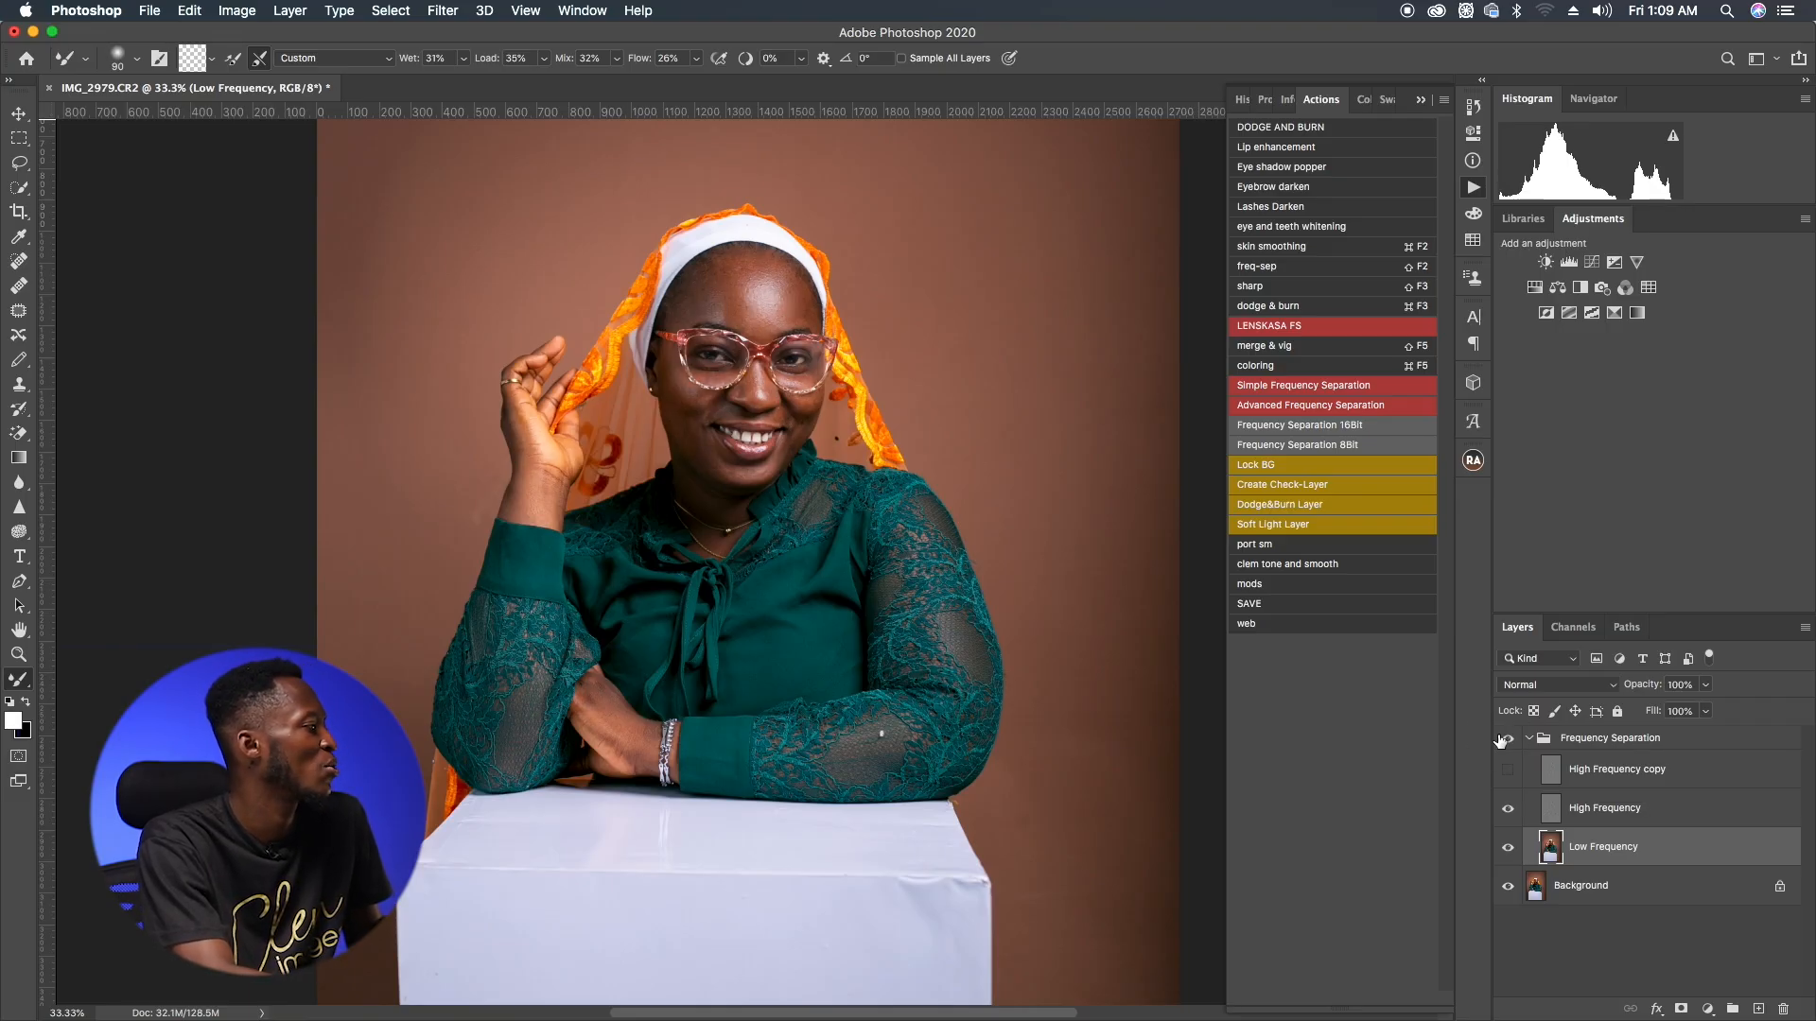
Step: Add a new layer above the Low Frequency layer and set its blend mode to Color
{"action": "left_click", "coordinate": [1651, 851]}
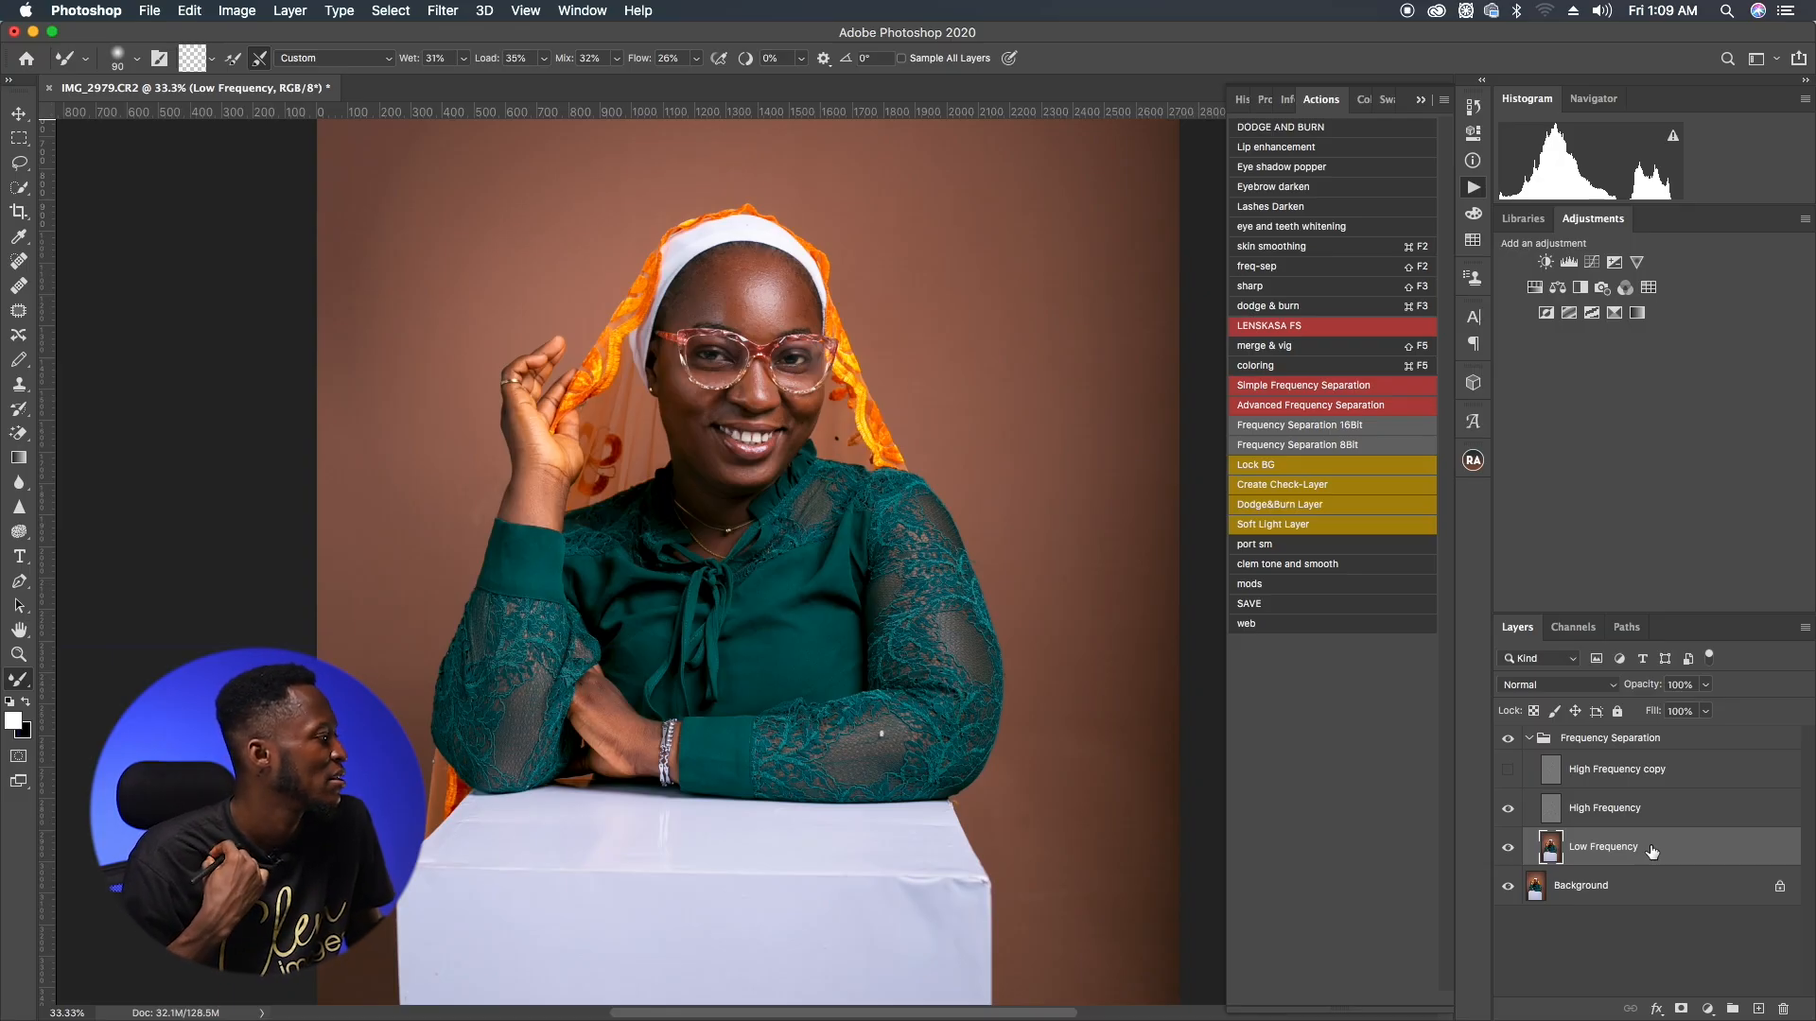
{"action": "left_click", "coordinate": [1756, 1010]}
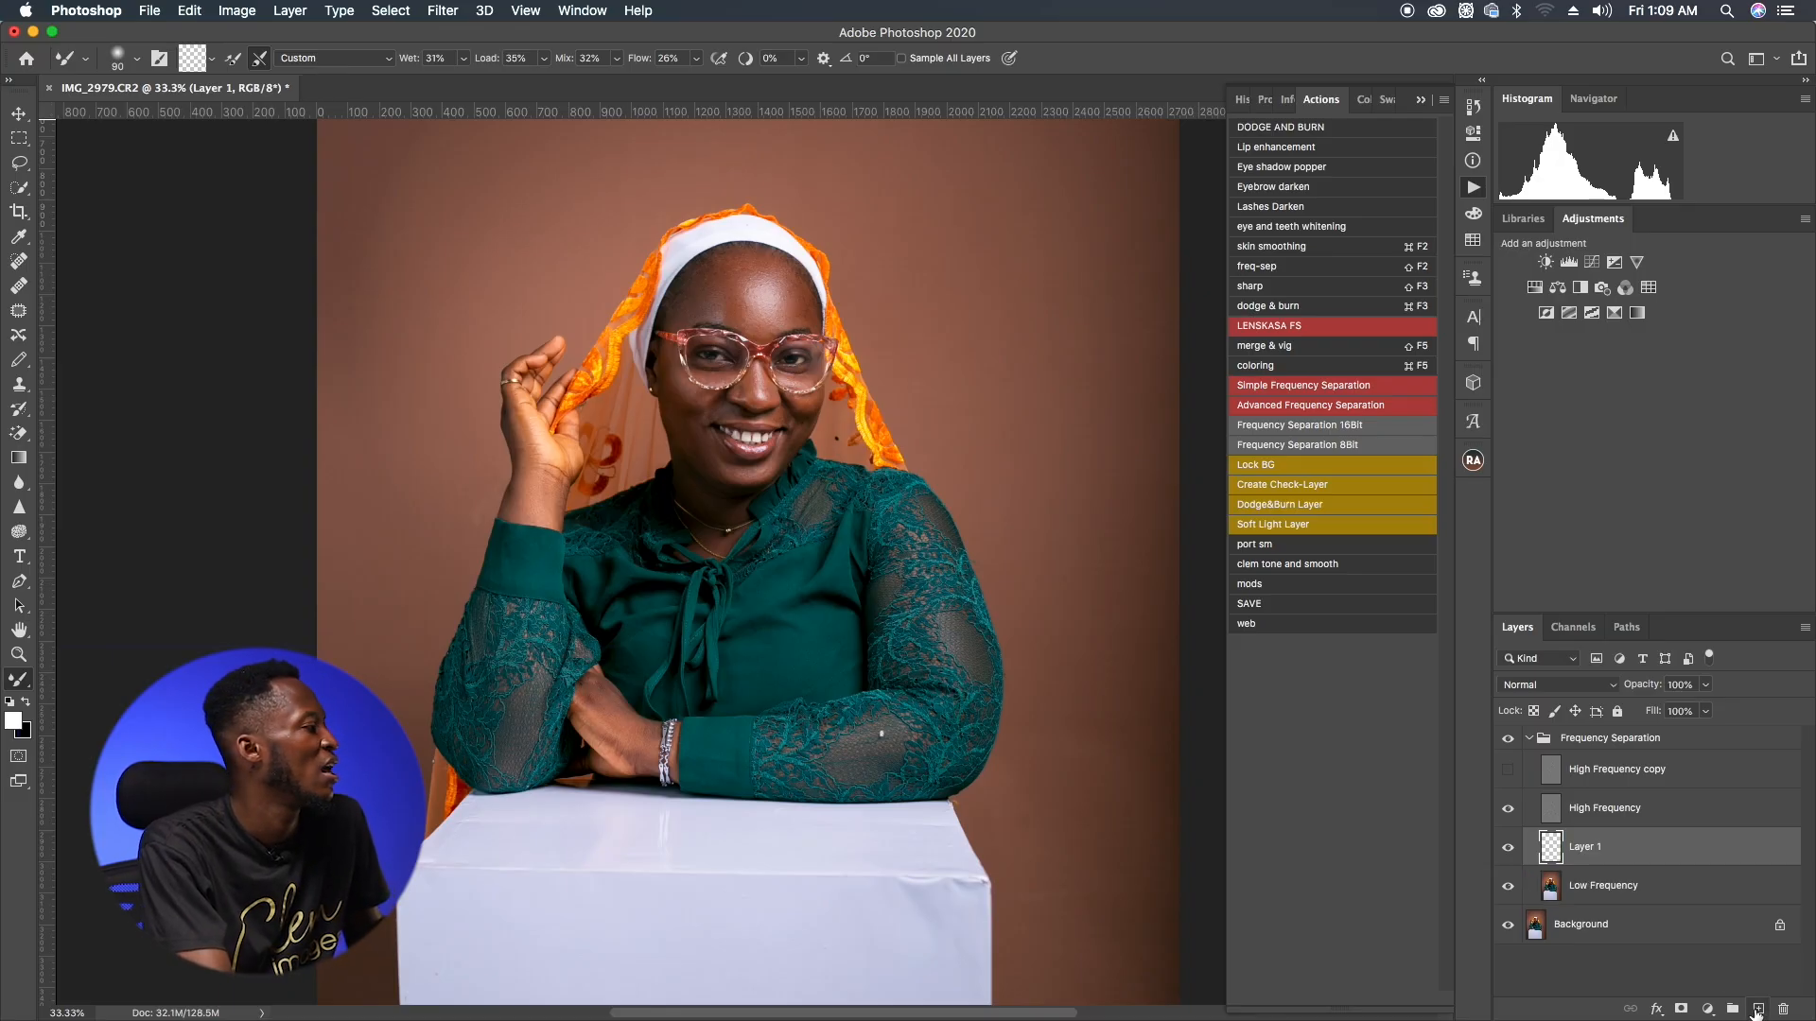
{"action": "left_click", "coordinate": [1589, 691]}
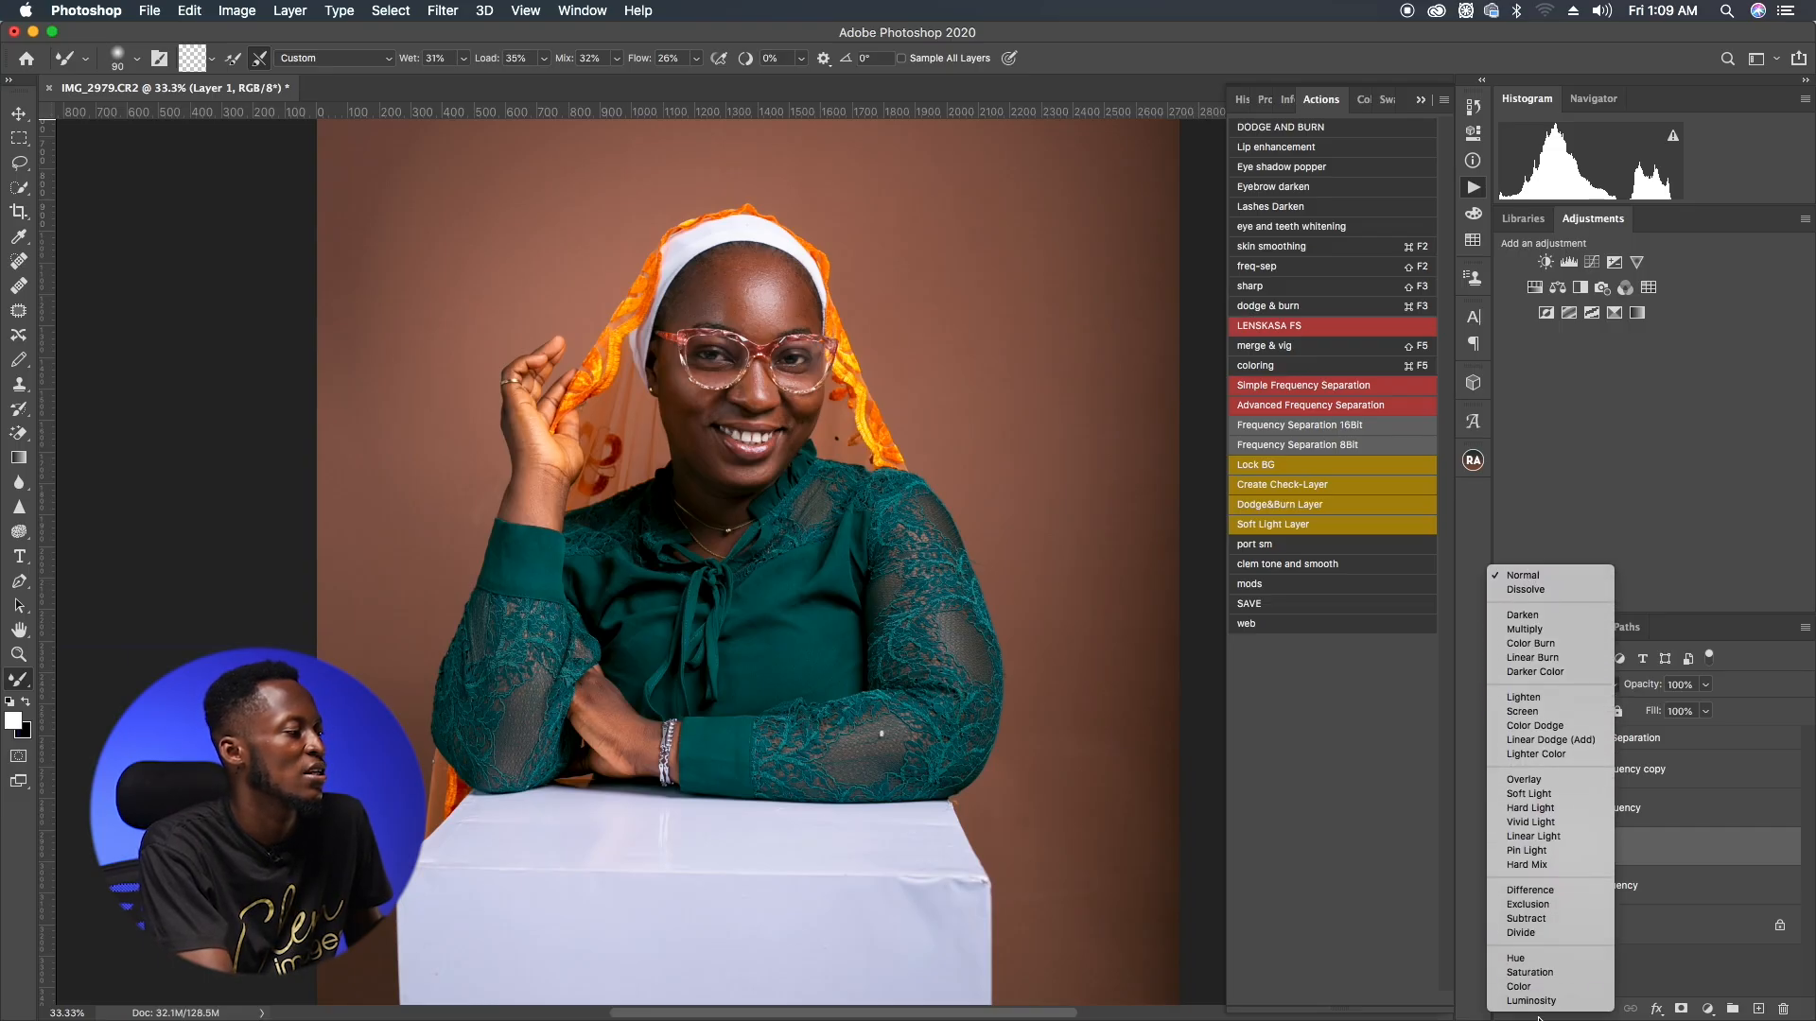
{"action": "left_click", "coordinate": [1519, 986]}
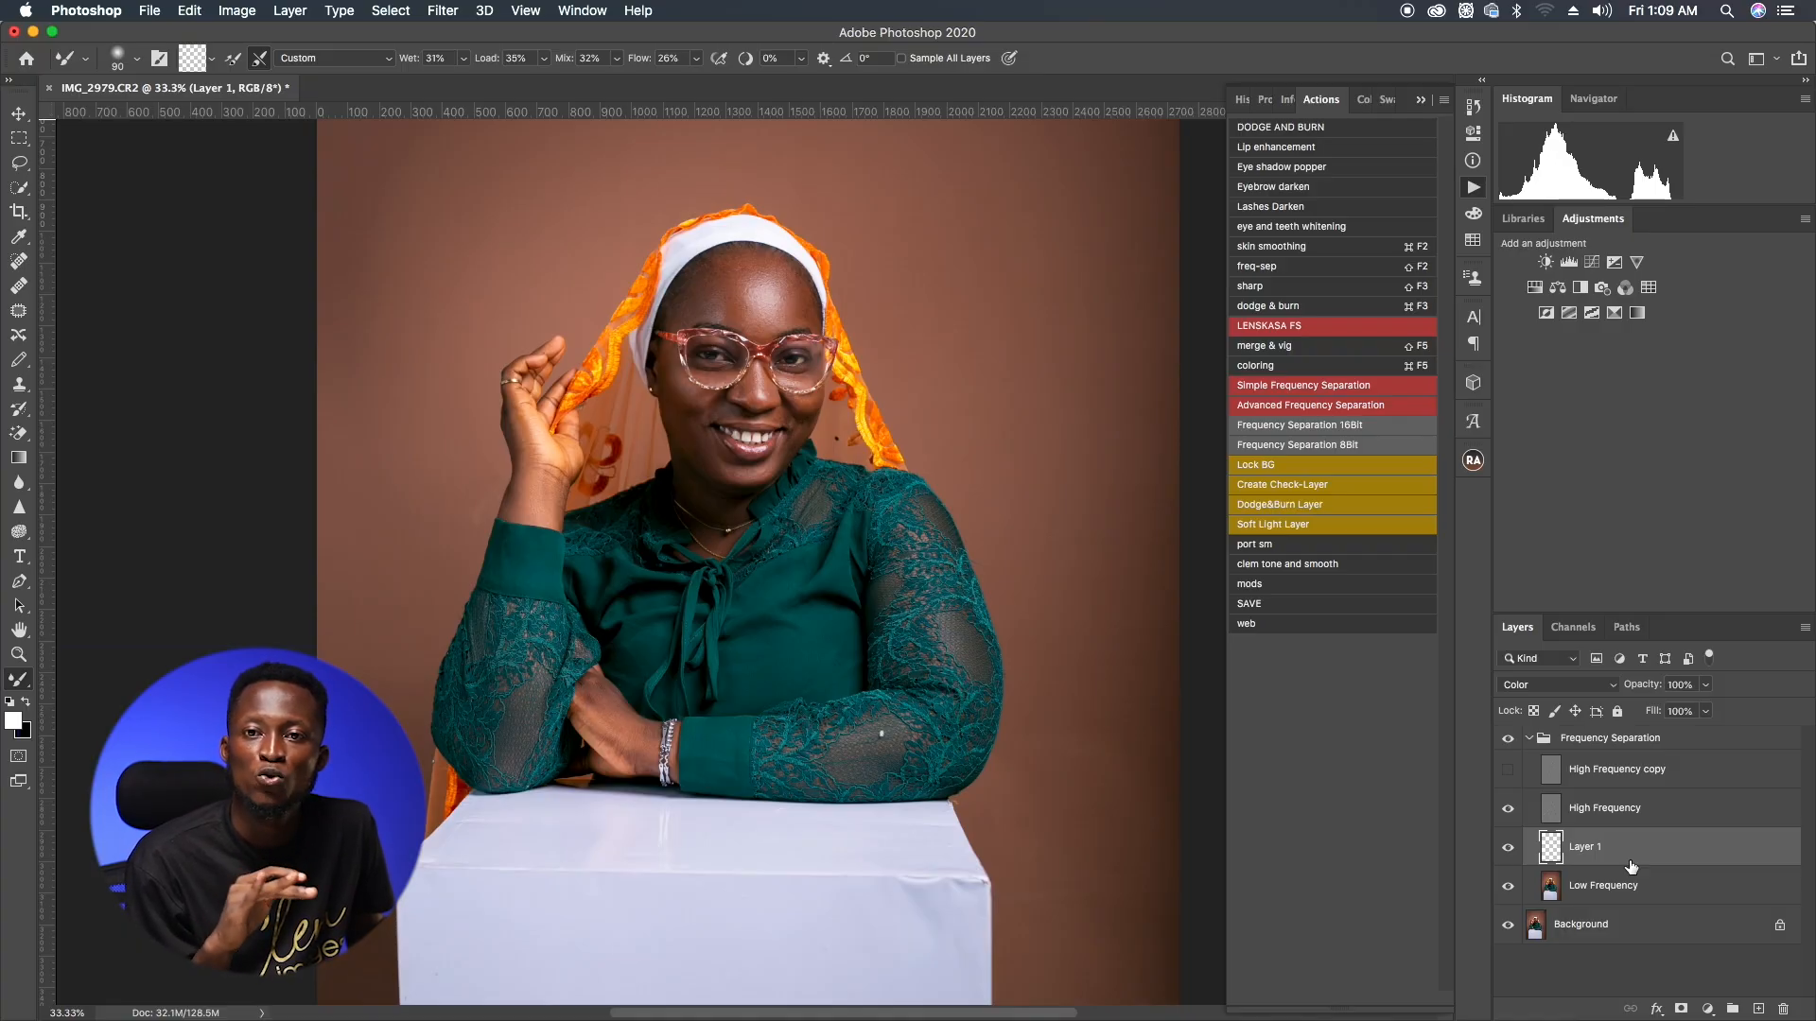
Step: Switch to the Brush tool and choose a Soft Round brush at 200 px with 0% hardness
{"action": "left_click", "coordinate": [19, 360]}
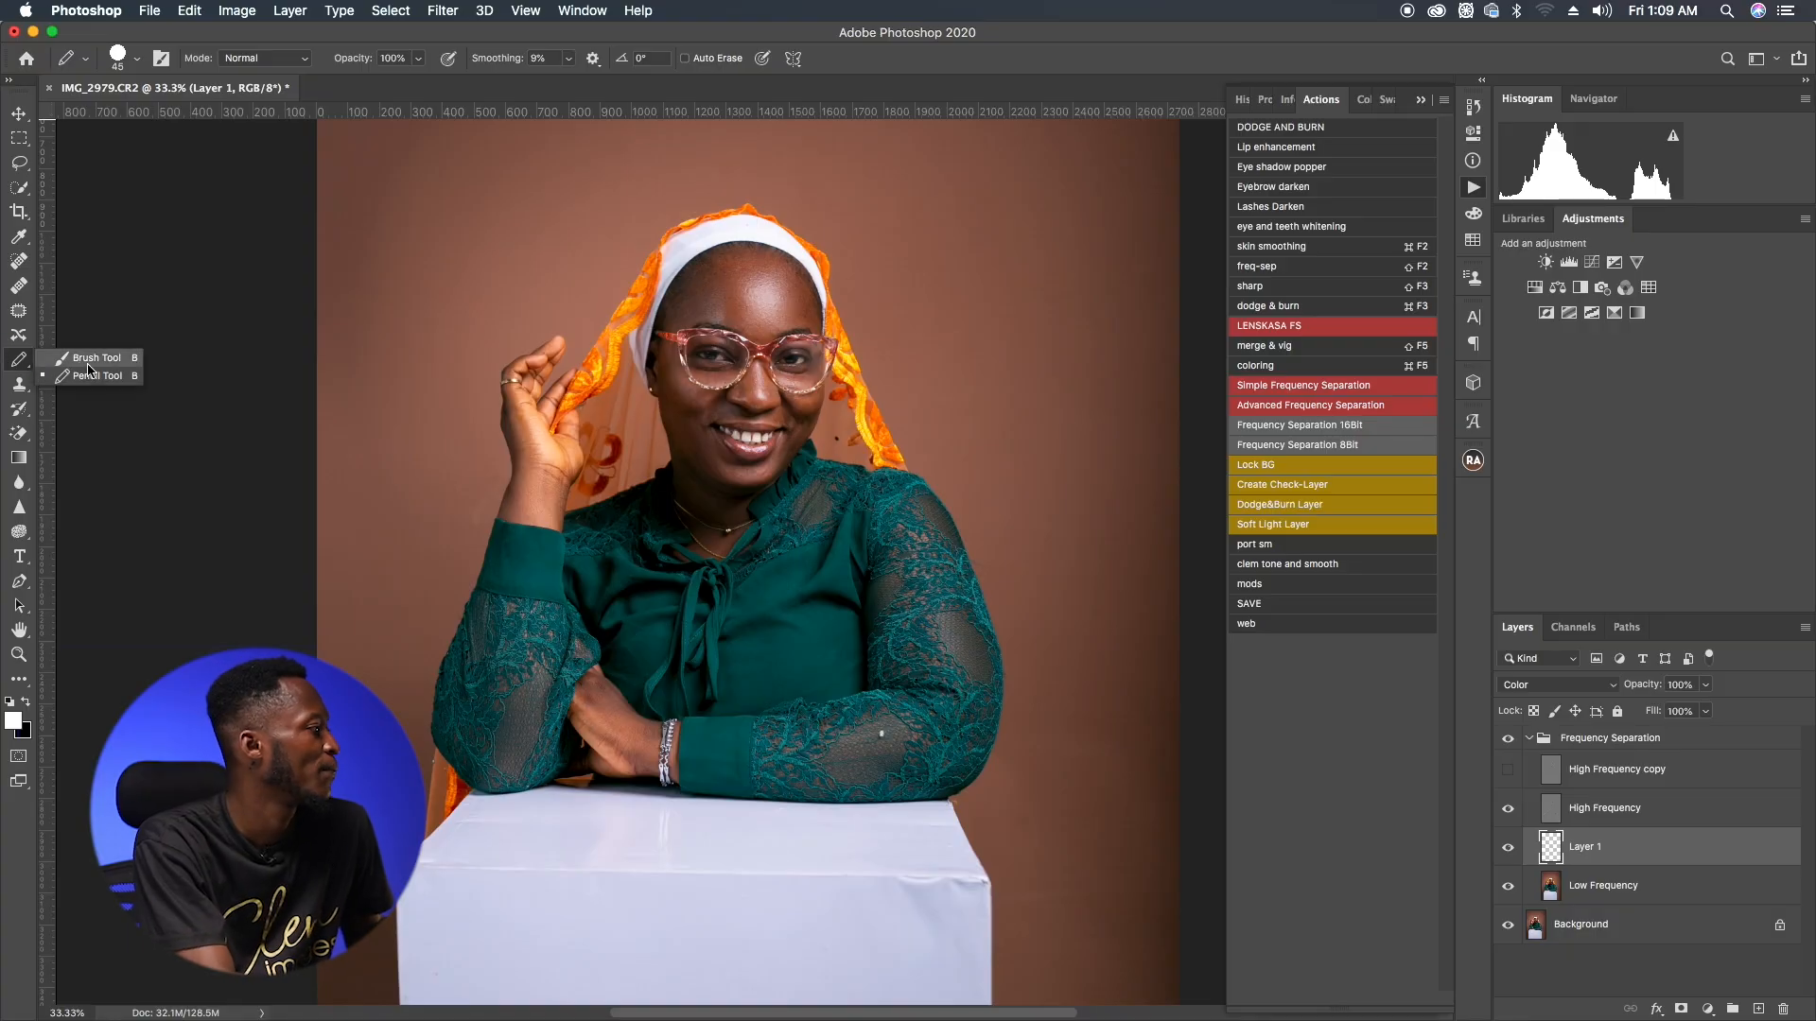
{"action": "left_click", "coordinate": [19, 360]}
{"action": "right_click", "coordinate": [649, 386]}
{"action": "left_click", "coordinate": [653, 498]}
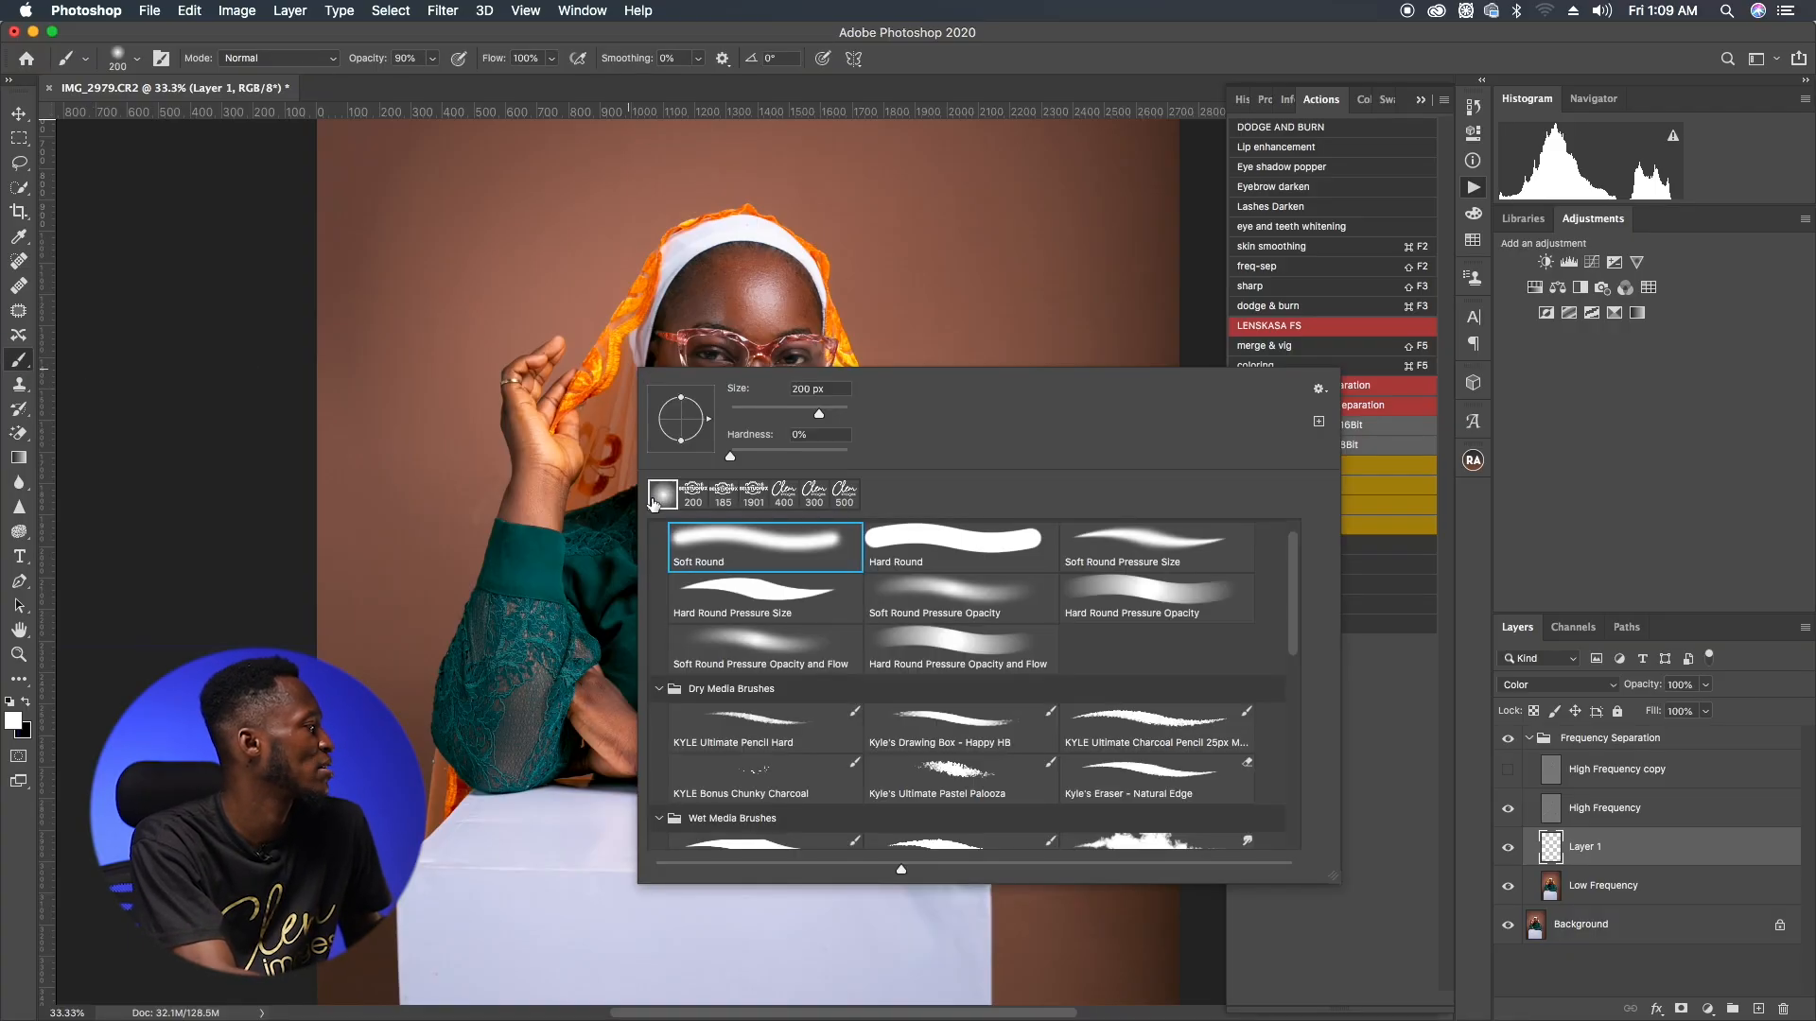
{"action": "left_click", "coordinate": [732, 457]}
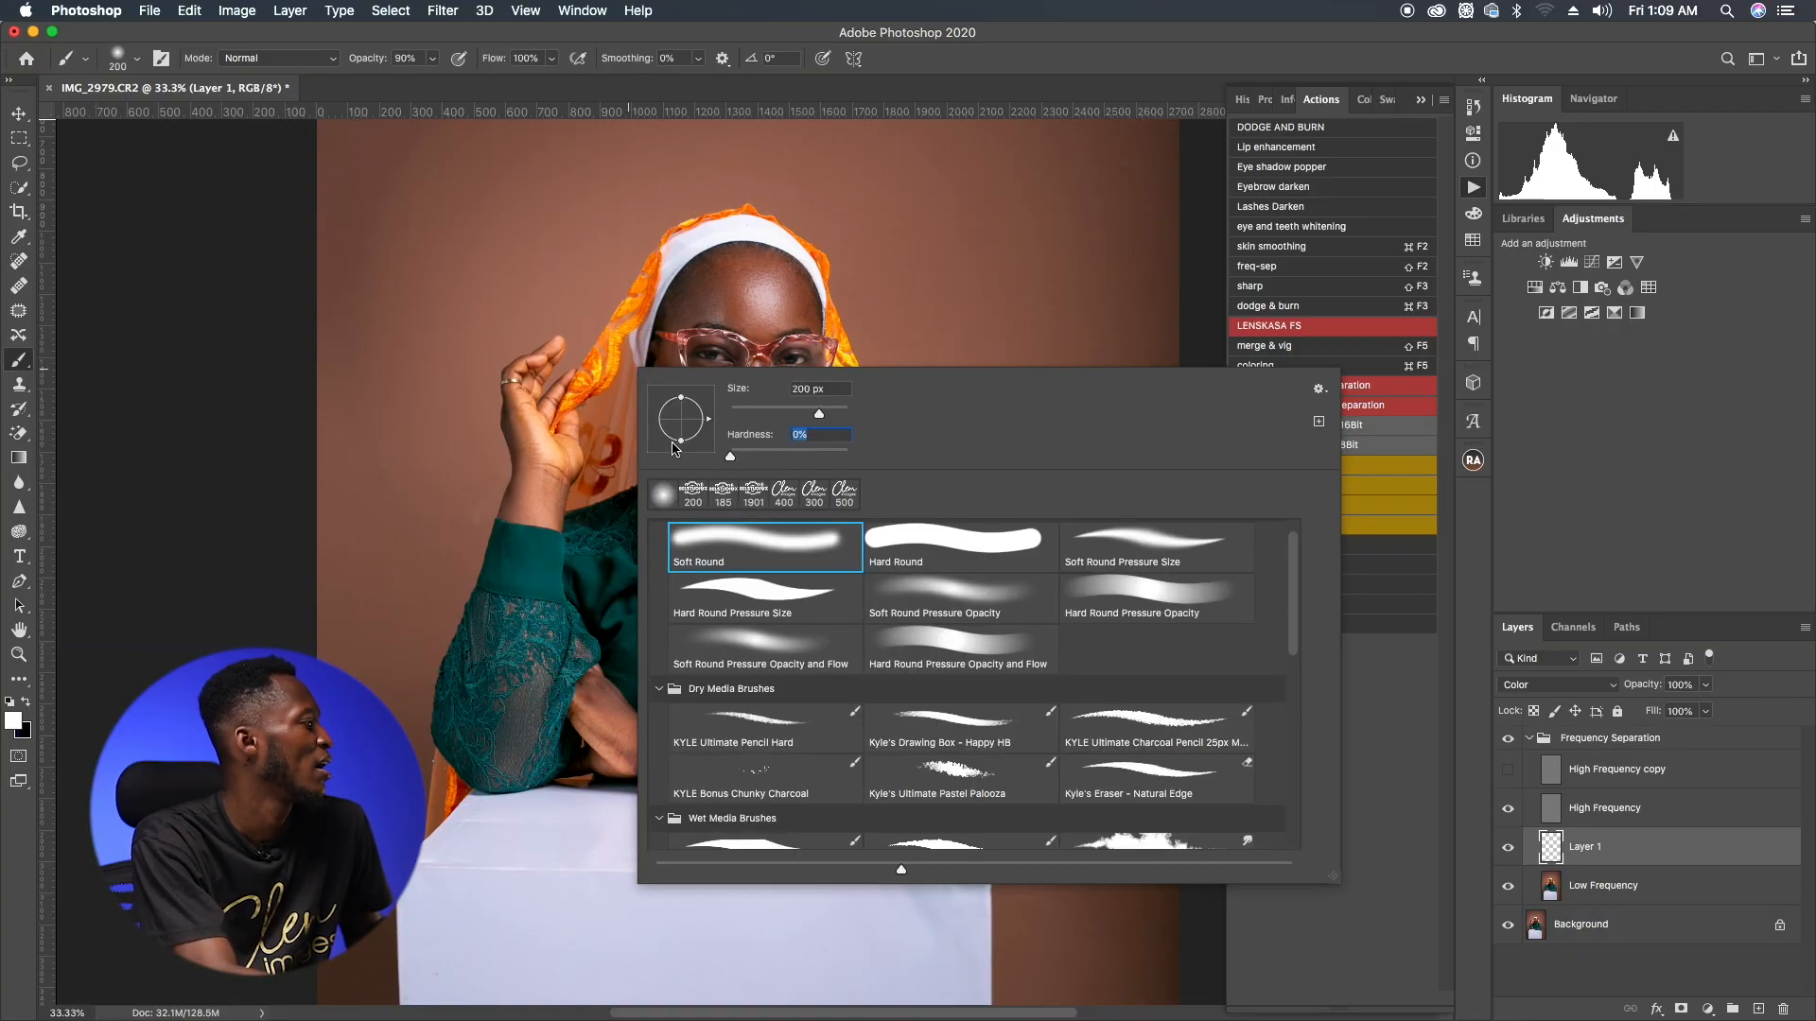
{"action": "left_click", "coordinate": [1038, 68]}
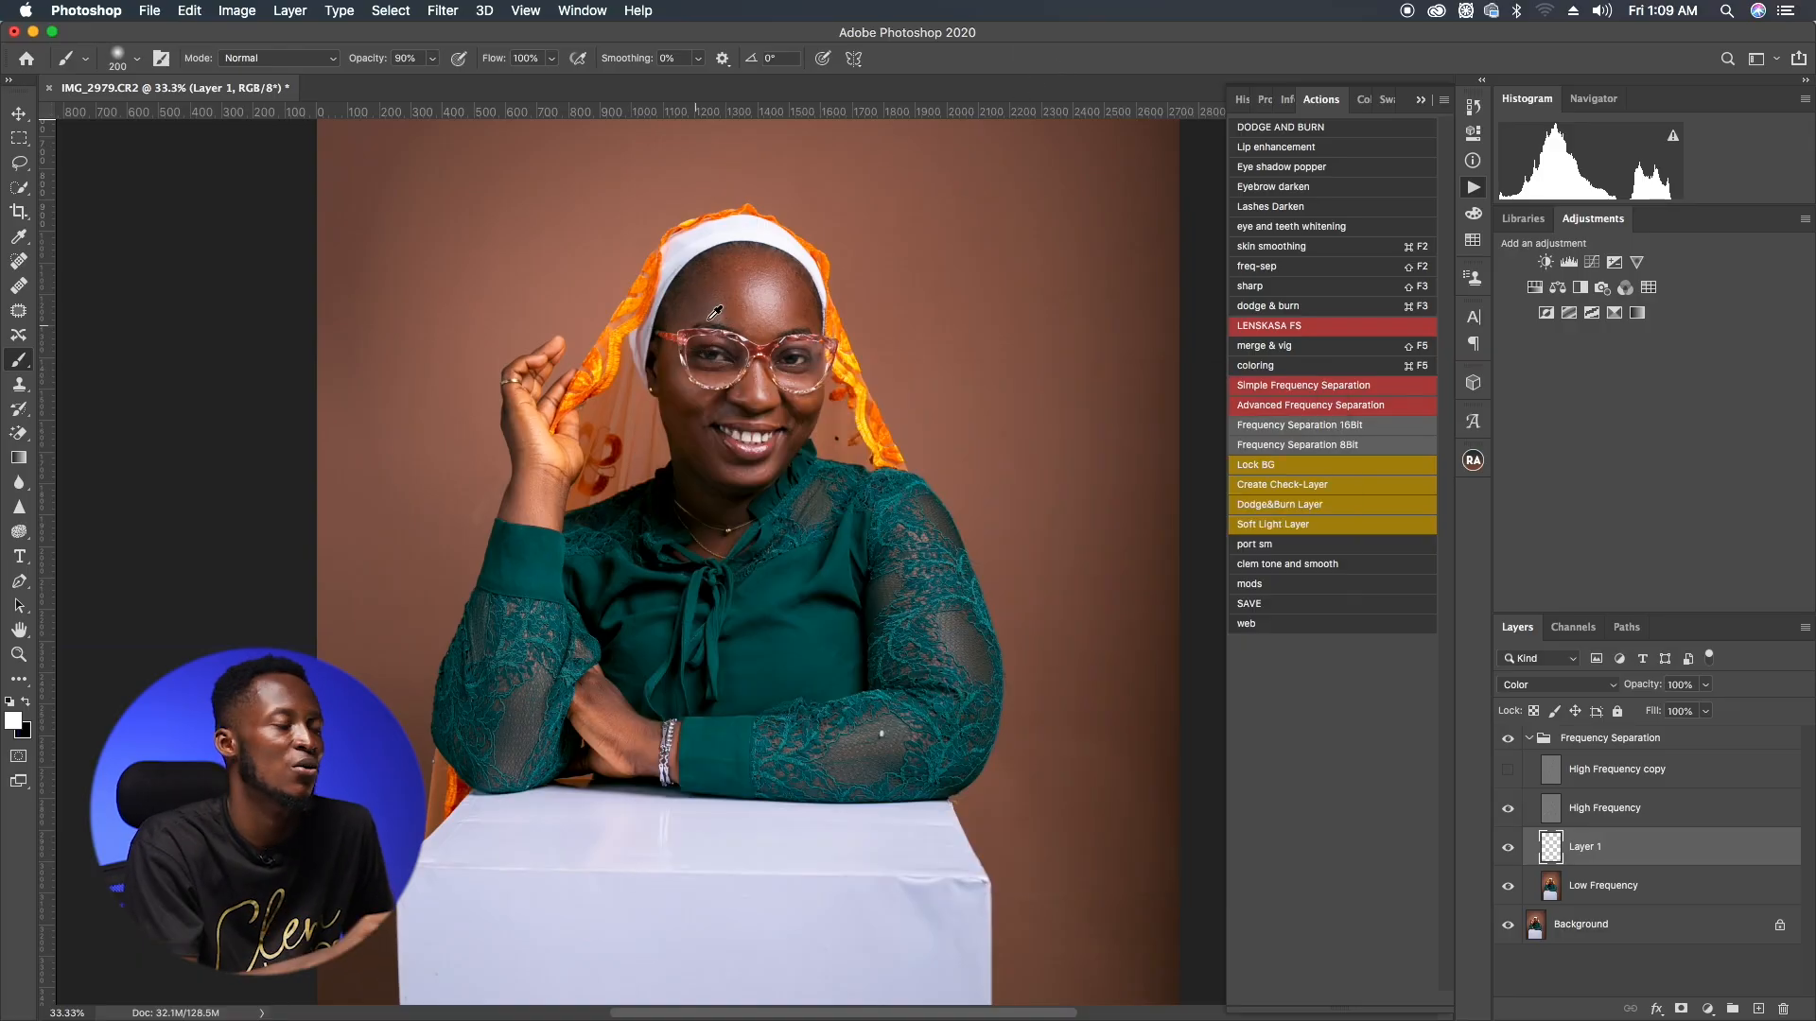
Step: Sample the skin tone from the face and paint it over the forehead at 23% opacity
{"action": "left_click", "coordinate": [744, 306], "text": "alt"}
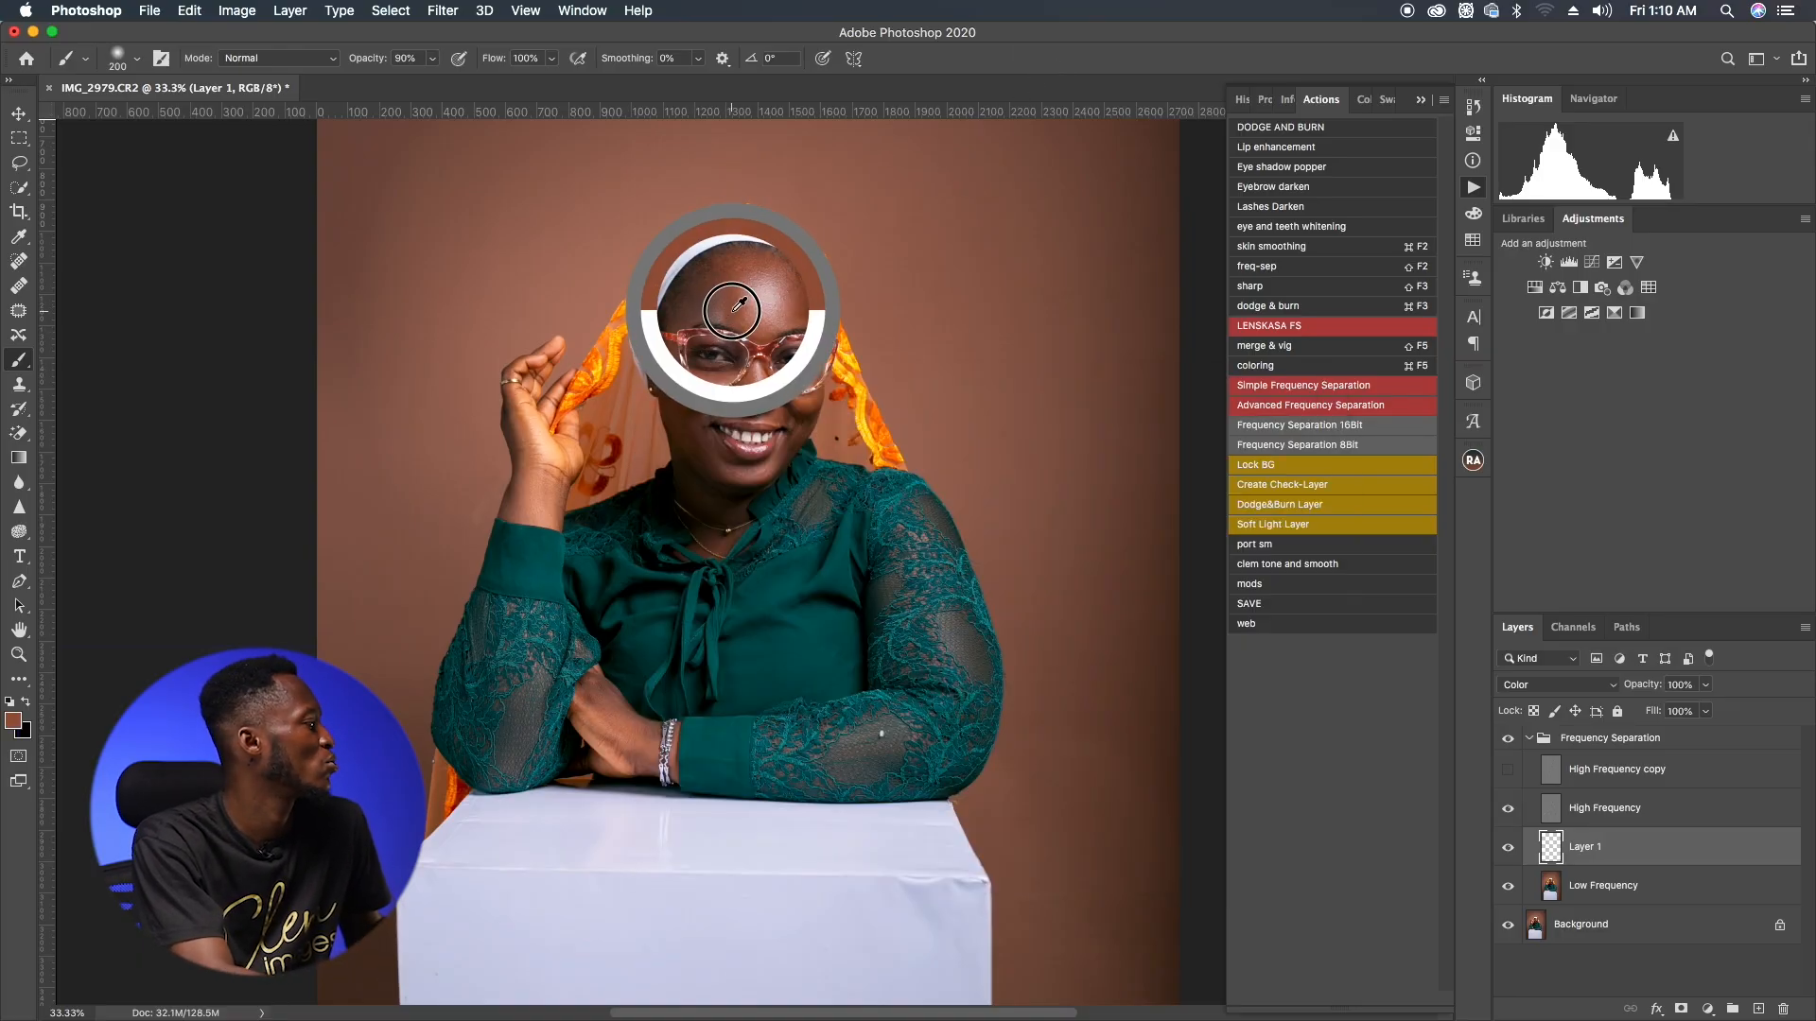
{"action": "left_click", "coordinate": [754, 402], "text": "alt"}
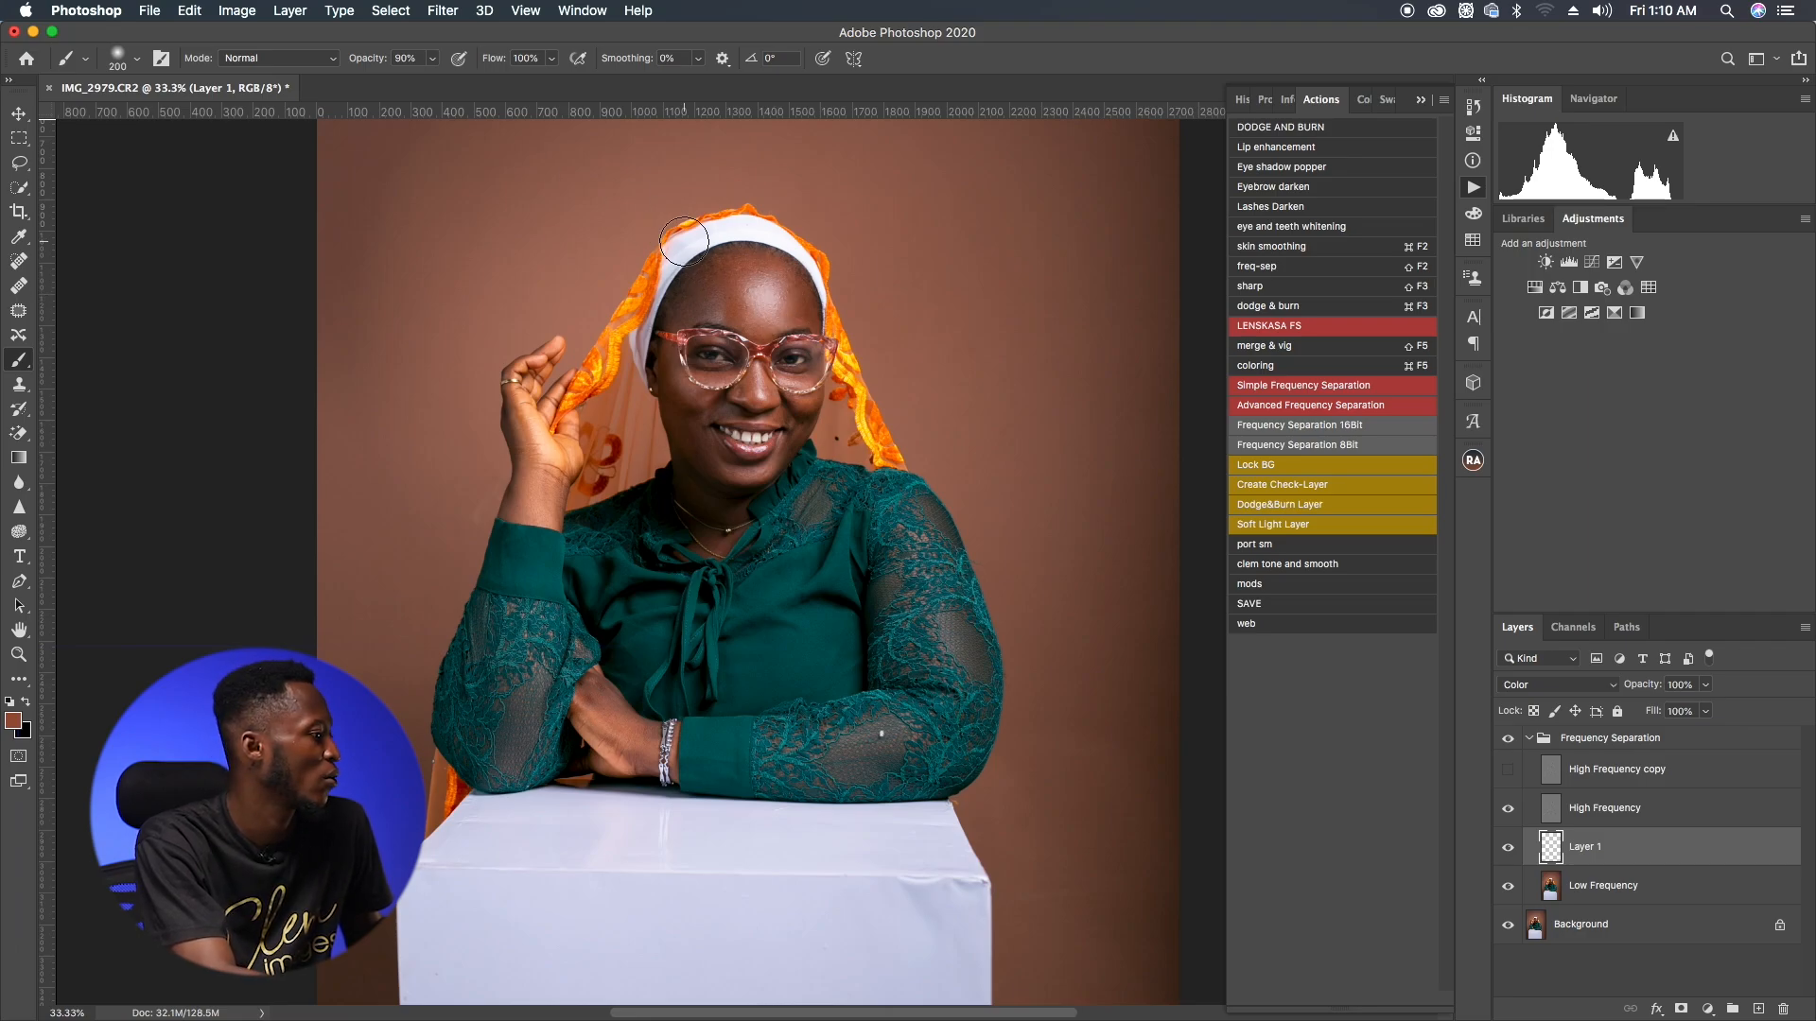
{"action": "key", "text": "2"}
{"action": "key", "text": "3"}
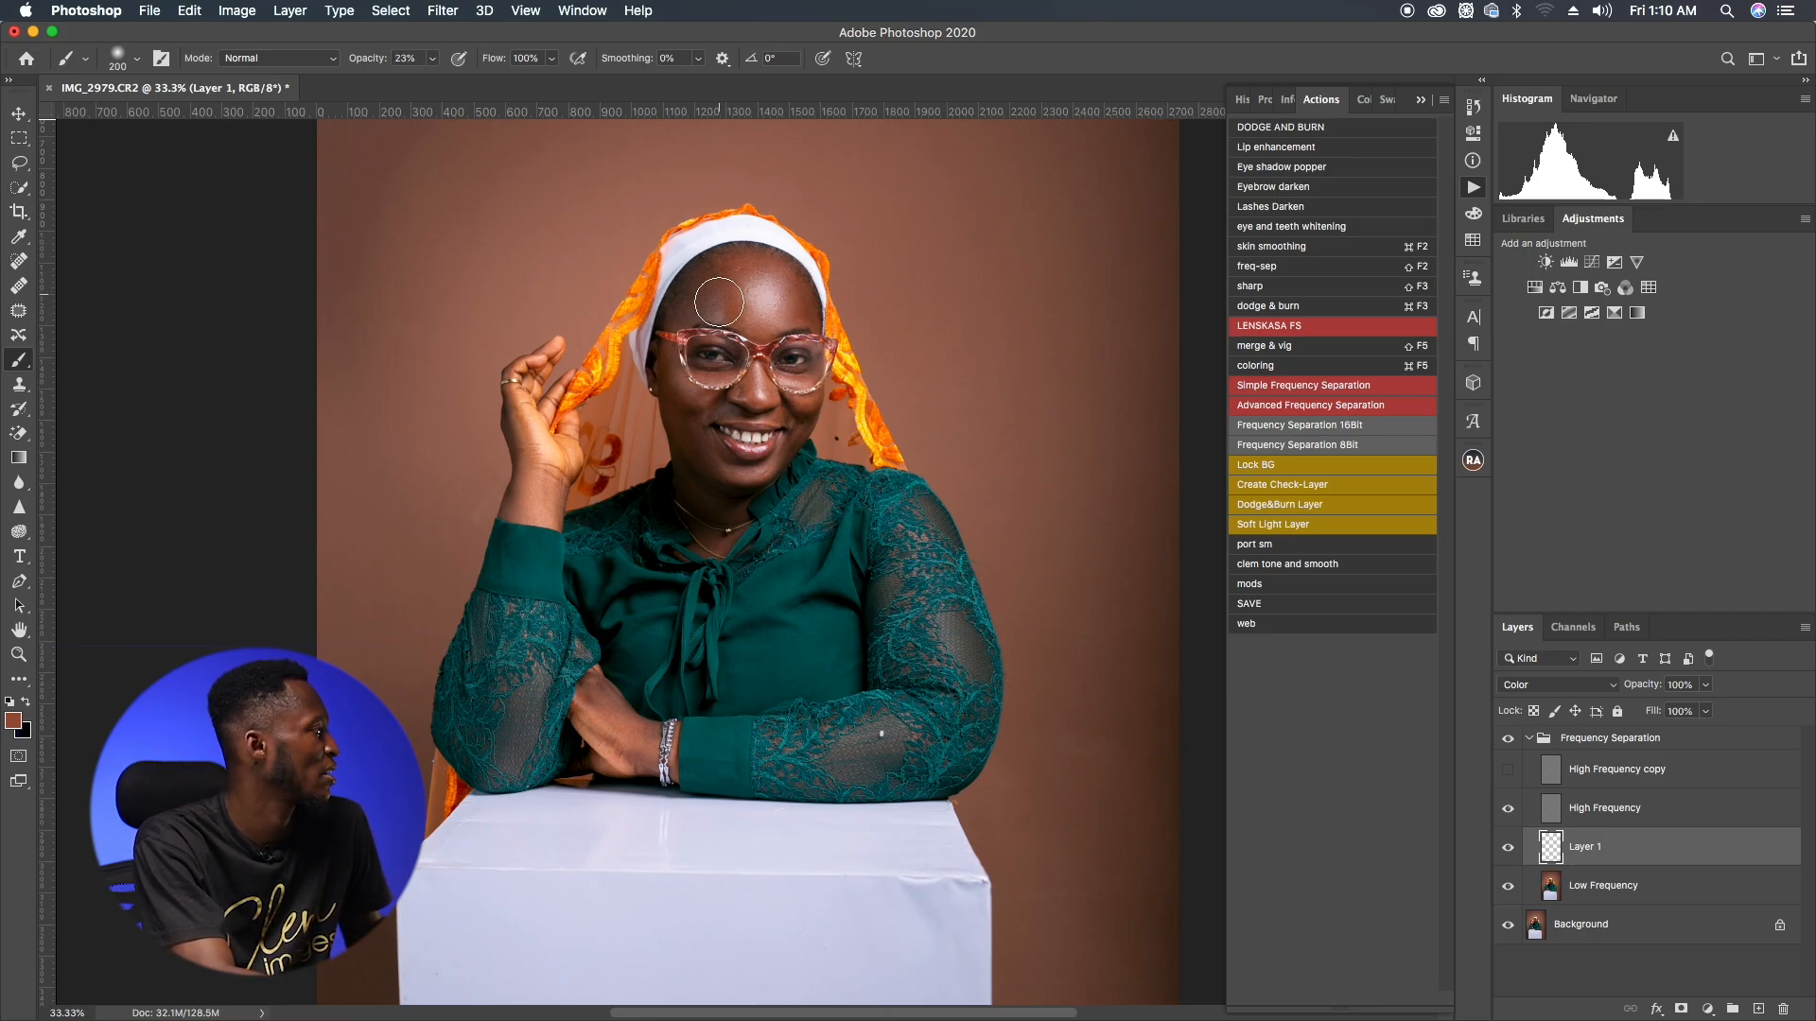
{"action": "mouse_move", "coordinate": [726, 287]}
{"action": "left_mouse_down"}
{"action": "mouse_move", "coordinate": [692, 310]}
{"action": "mouse_move", "coordinate": [773, 310]}
{"action": "mouse_move", "coordinate": [762, 278]}
{"action": "mouse_move", "coordinate": [757, 326]}
{"action": "left_mouse_up"}
Step: Resize the brush and paint the sampled skin colour over both hands on the Color layer
{"action": "key", "text": "bracketleft"}
{"action": "key", "text": "bracketleft"}
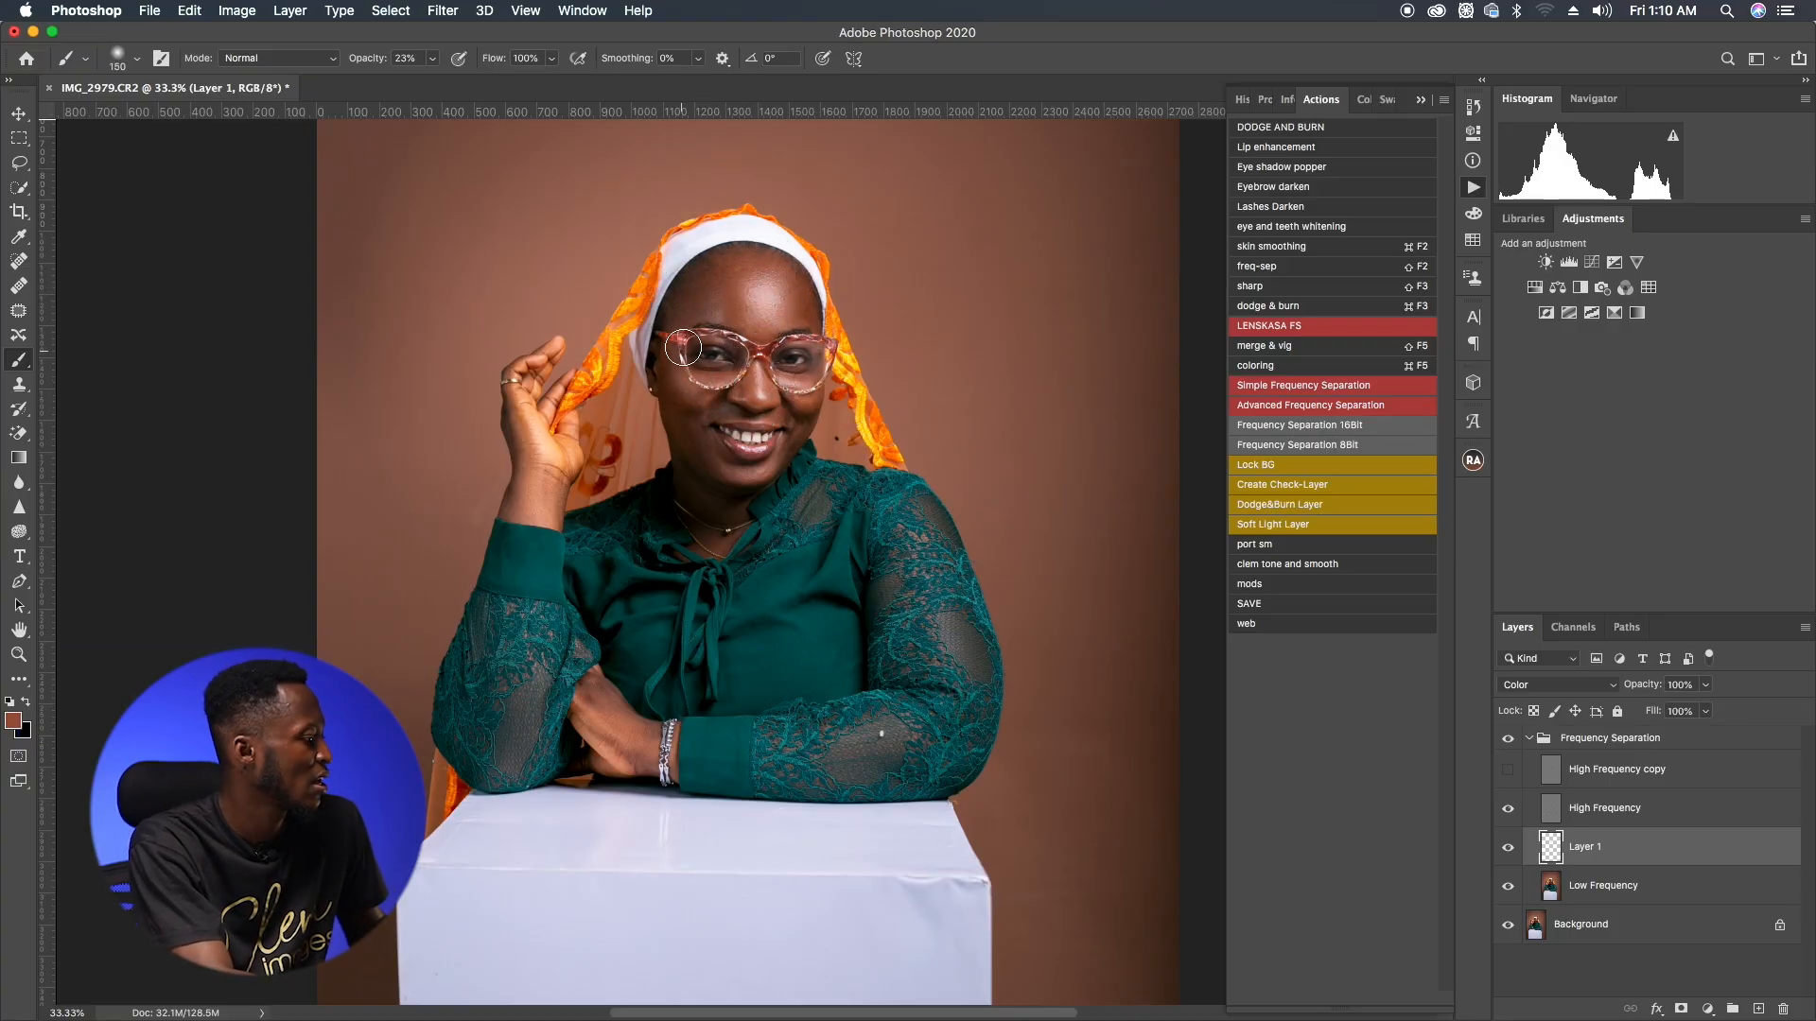
{"action": "key", "text": "bracketleft"}
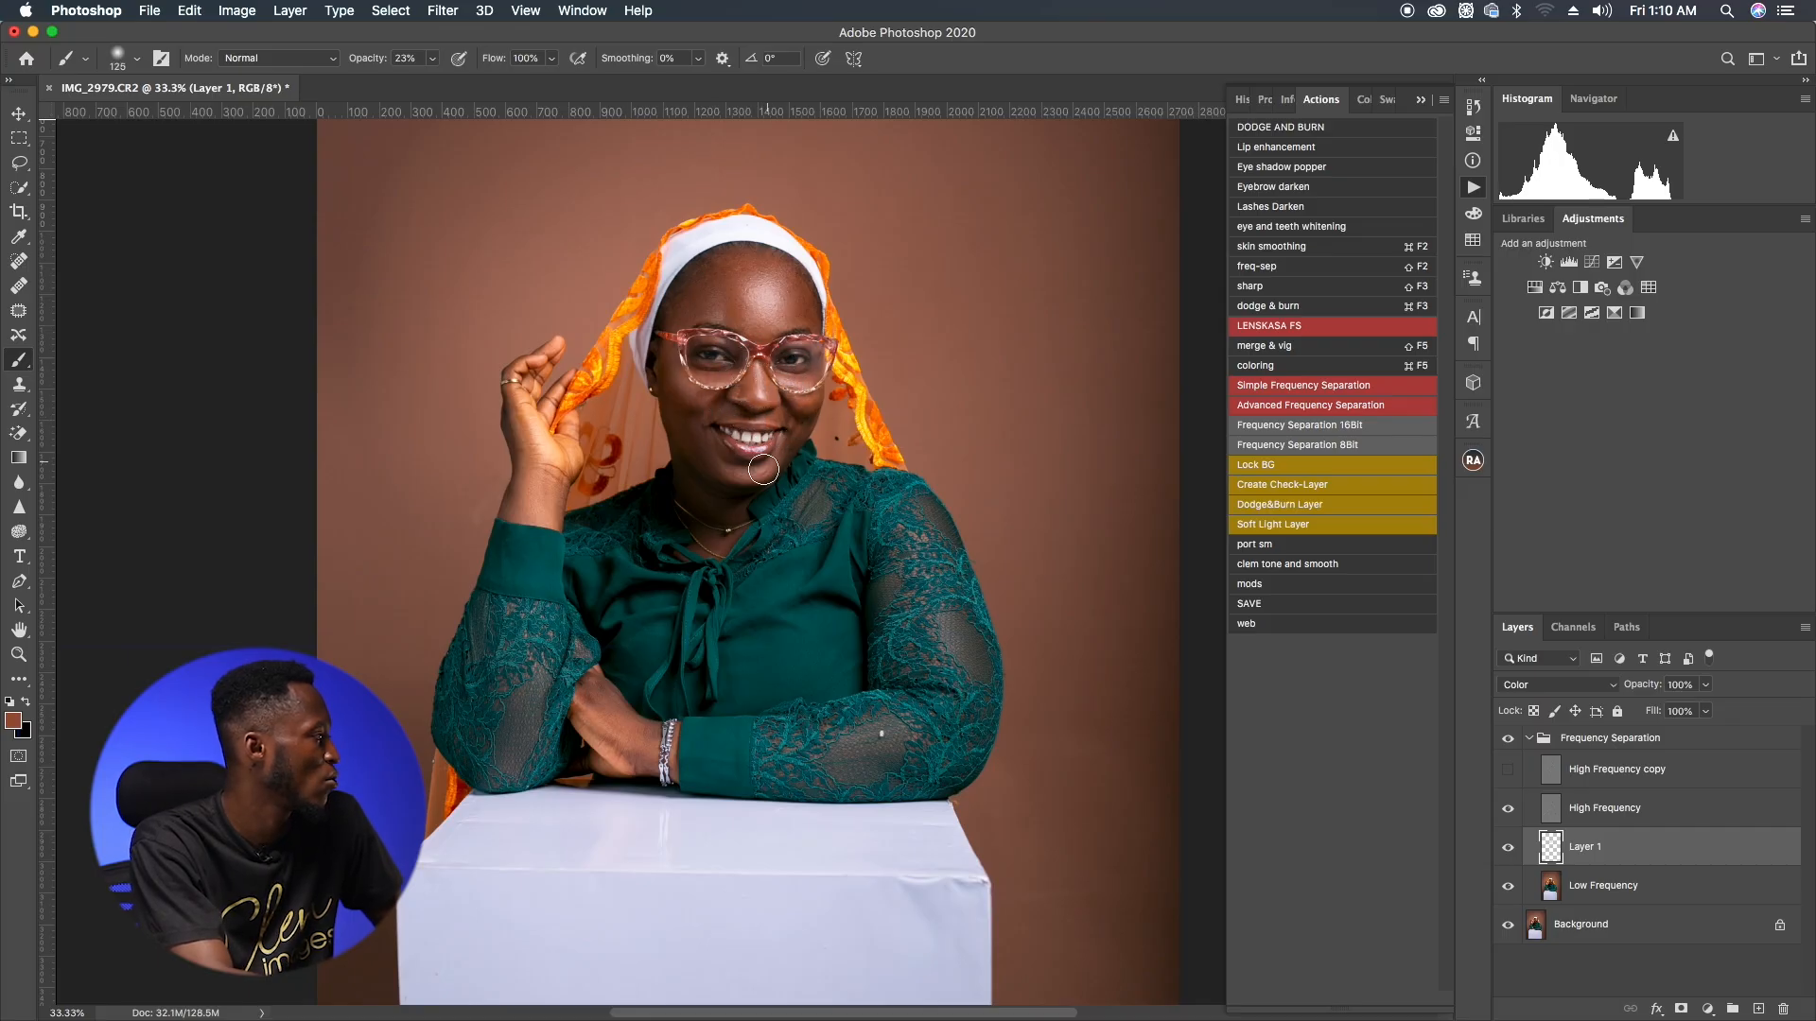
{"action": "key", "text": "bracketright"}
{"action": "key", "text": "bracketright"}
{"action": "key", "text": "bracketright"}
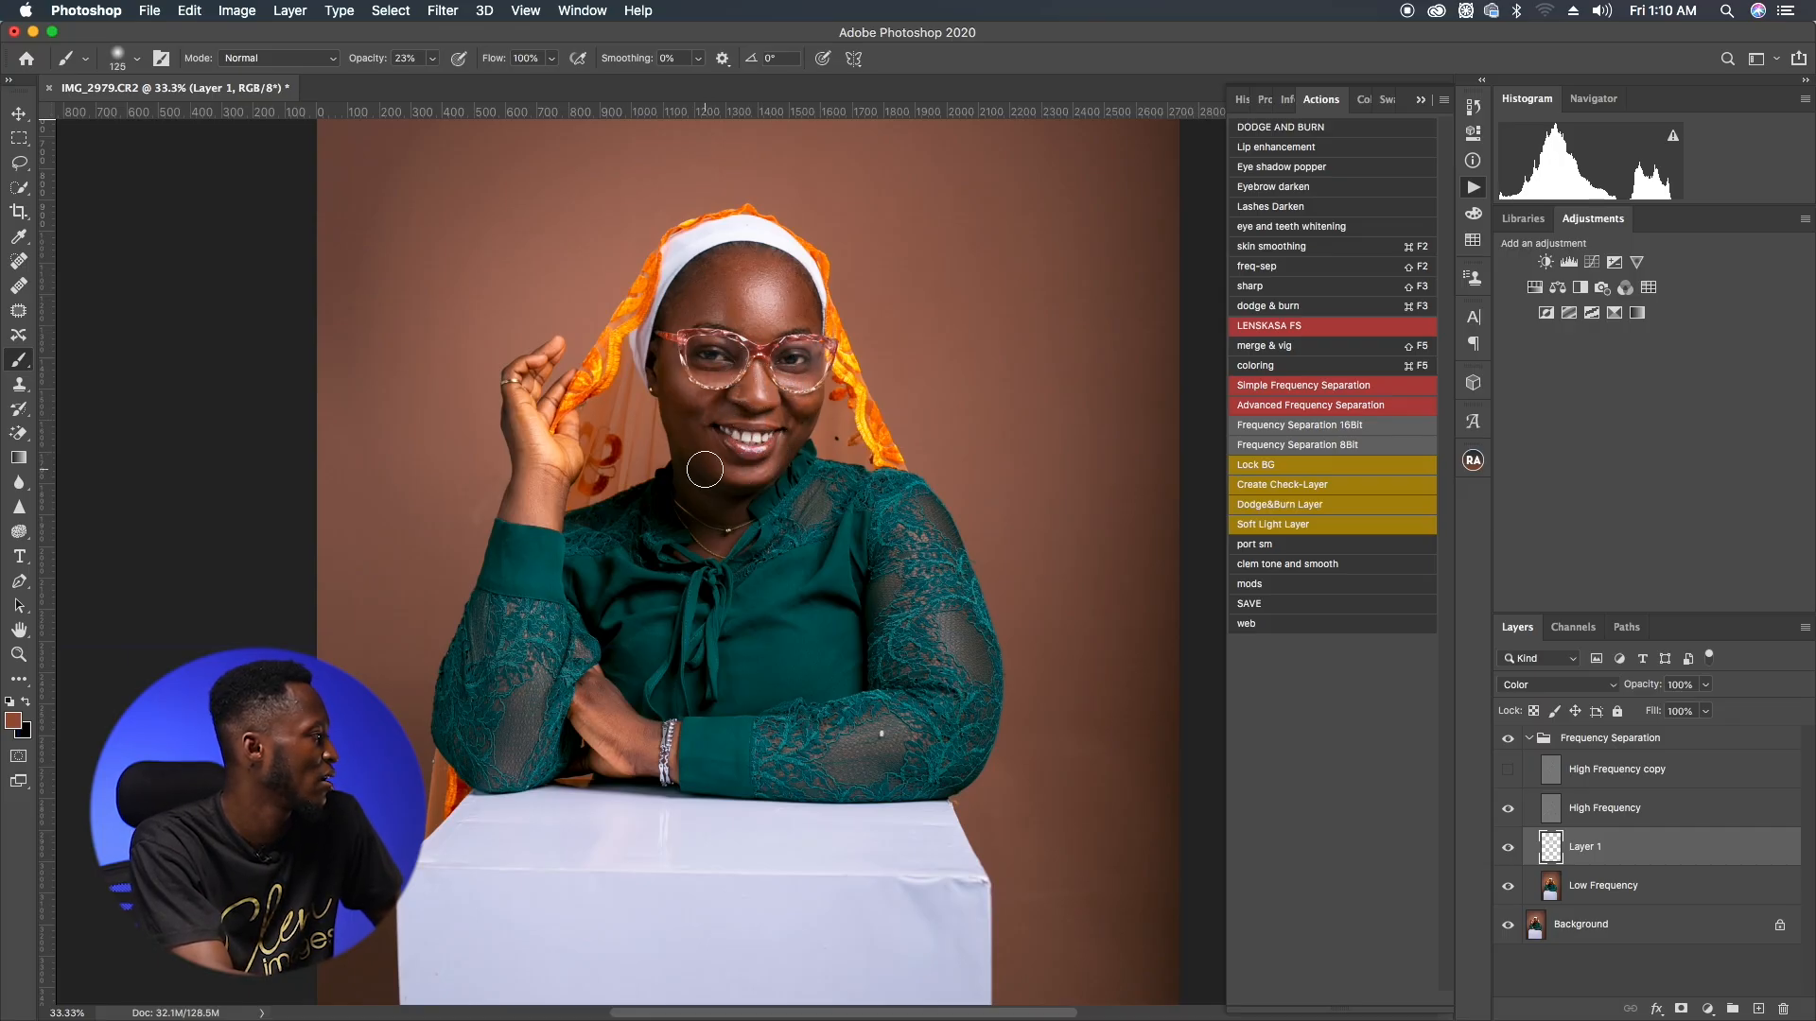
{"action": "left_click_drag", "start_coordinate": [592, 711], "coordinate": [645, 753]}
{"action": "mouse_move", "coordinate": [533, 454]}
{"action": "left_mouse_down"}
{"action": "mouse_move", "coordinate": [542, 516]}
{"action": "mouse_move", "coordinate": [538, 463]}
{"action": "left_mouse_up"}
{"action": "key", "text": "bracketleft"}
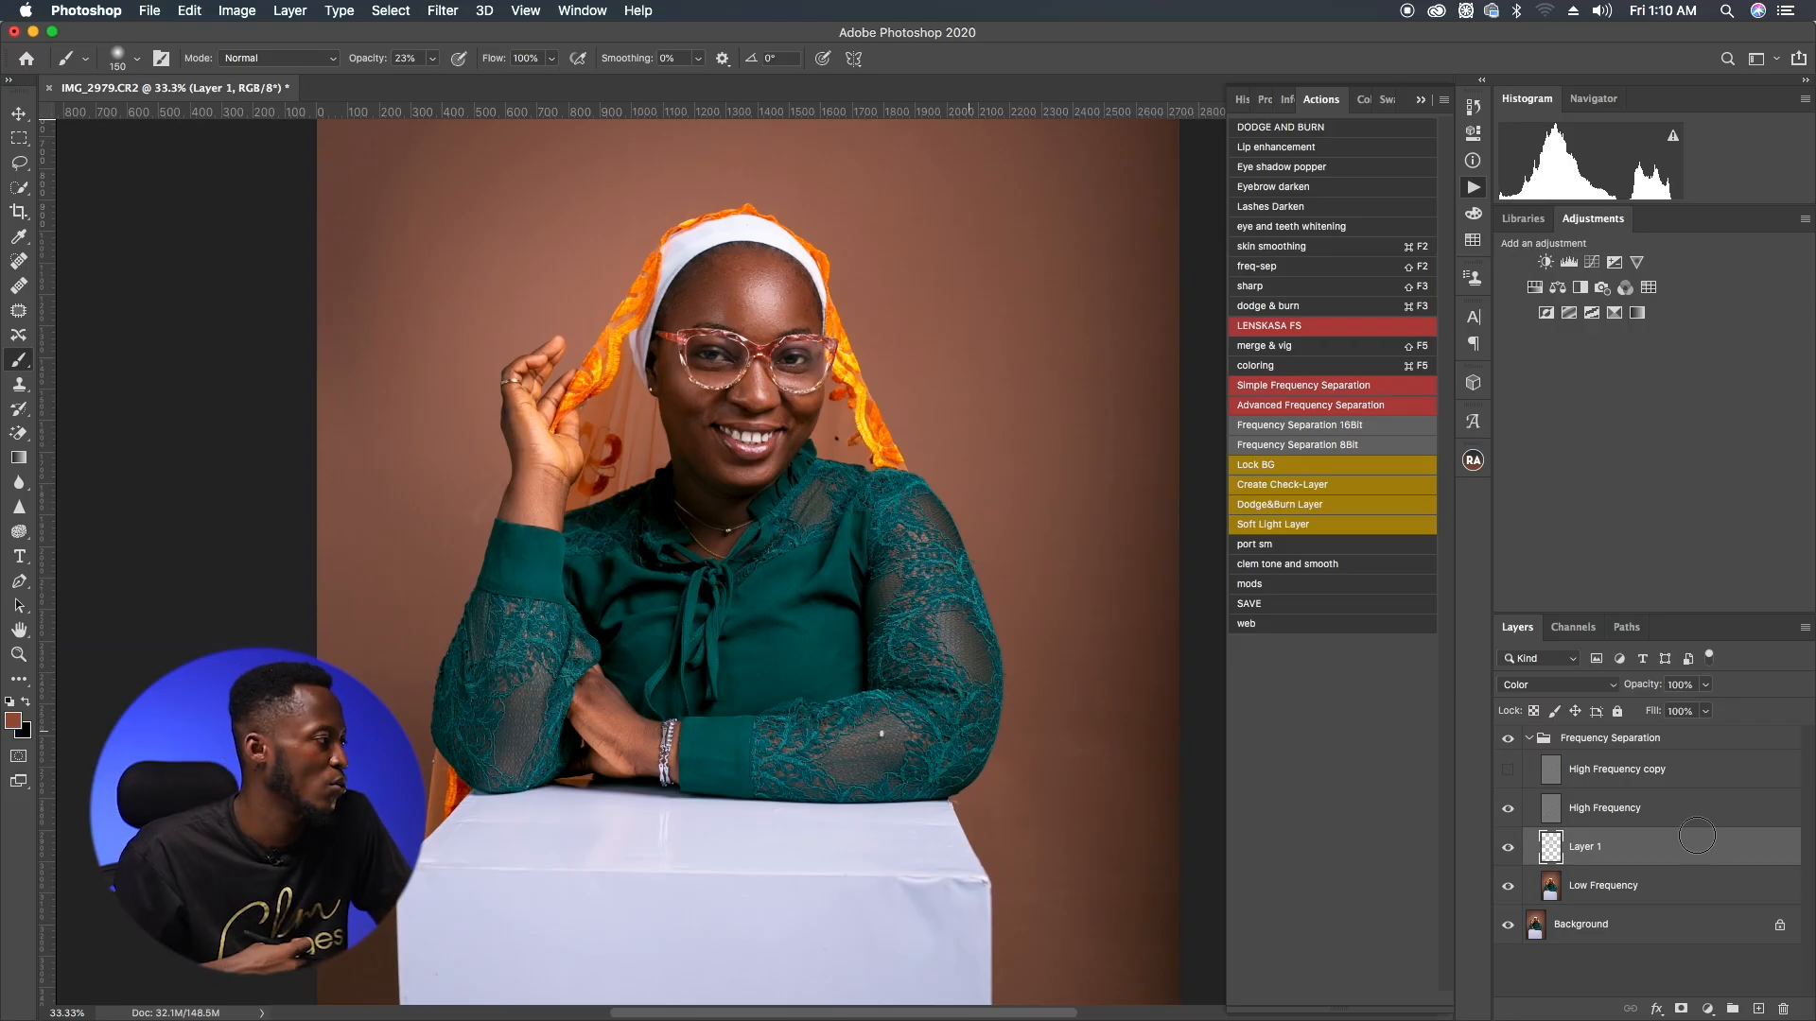
Step: Select the Low Frequency layer and run Imagenomic Portraiture 3 from the Filter menu
{"action": "key", "text": "alt+bracketleft"}
{"action": "left_click", "coordinate": [451, 12]}
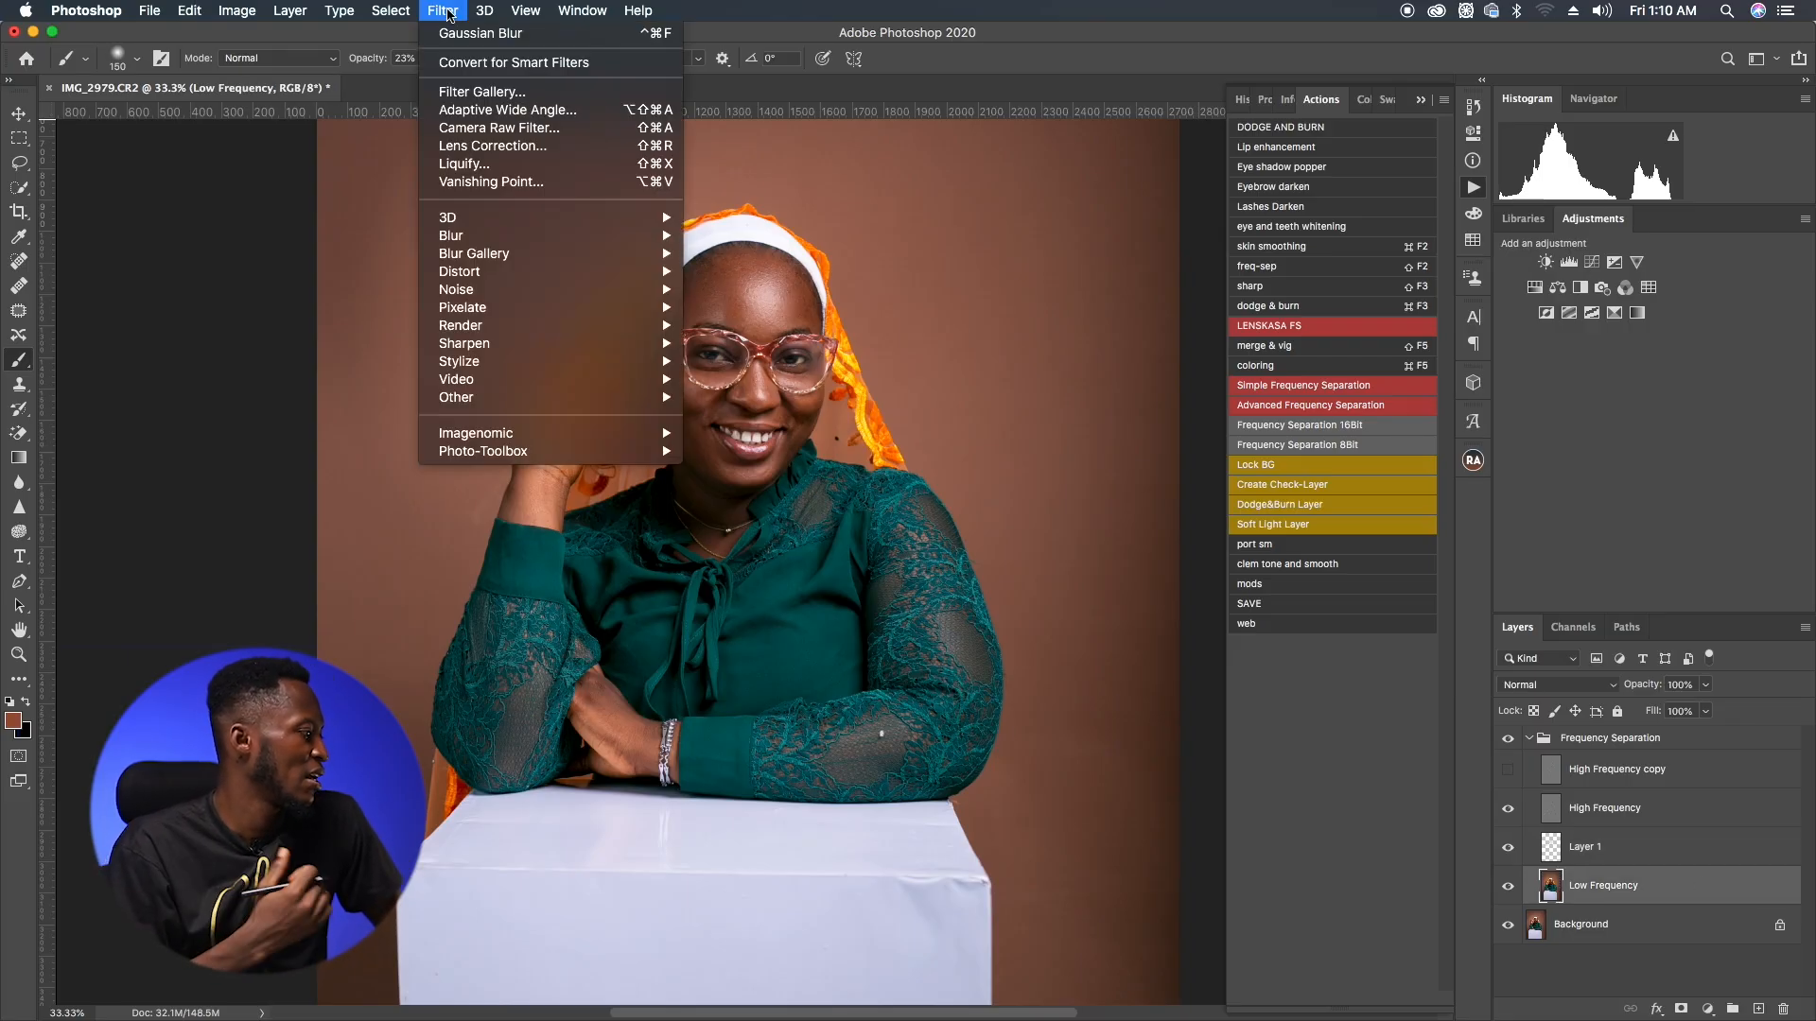
{"action": "left_click", "coordinate": [612, 434]}
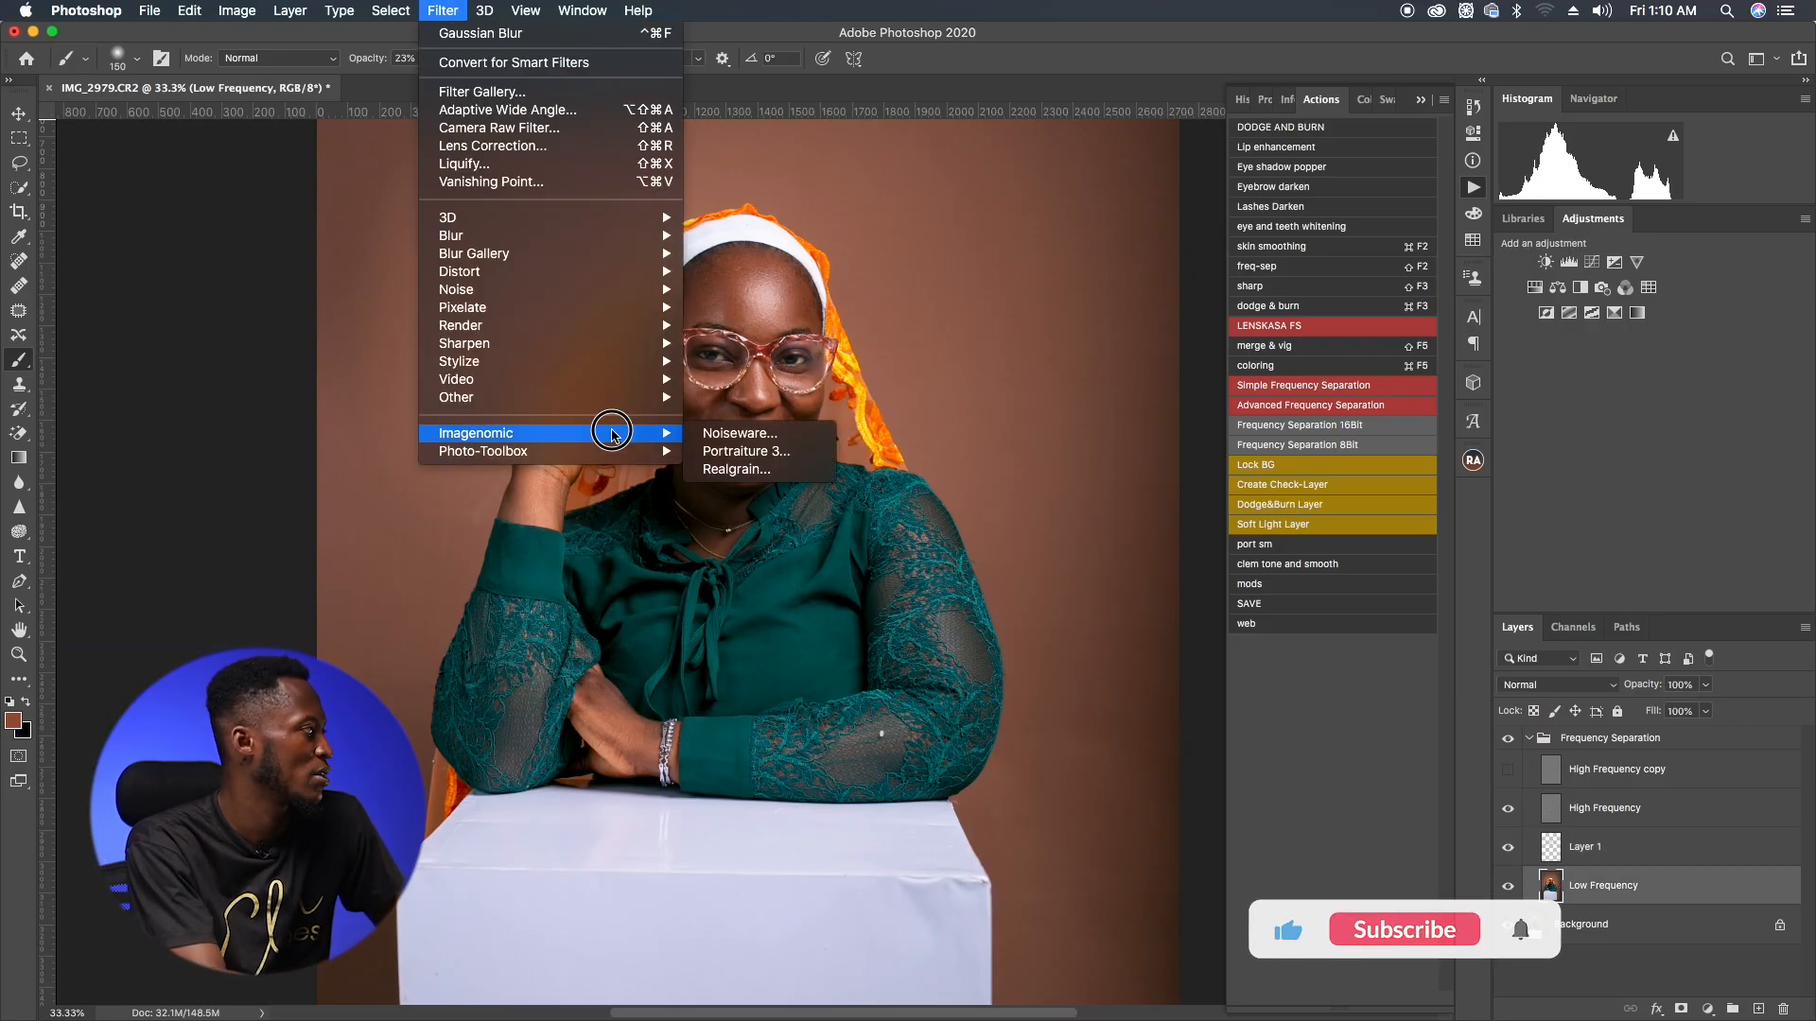
{"action": "left_click", "coordinate": [747, 452]}
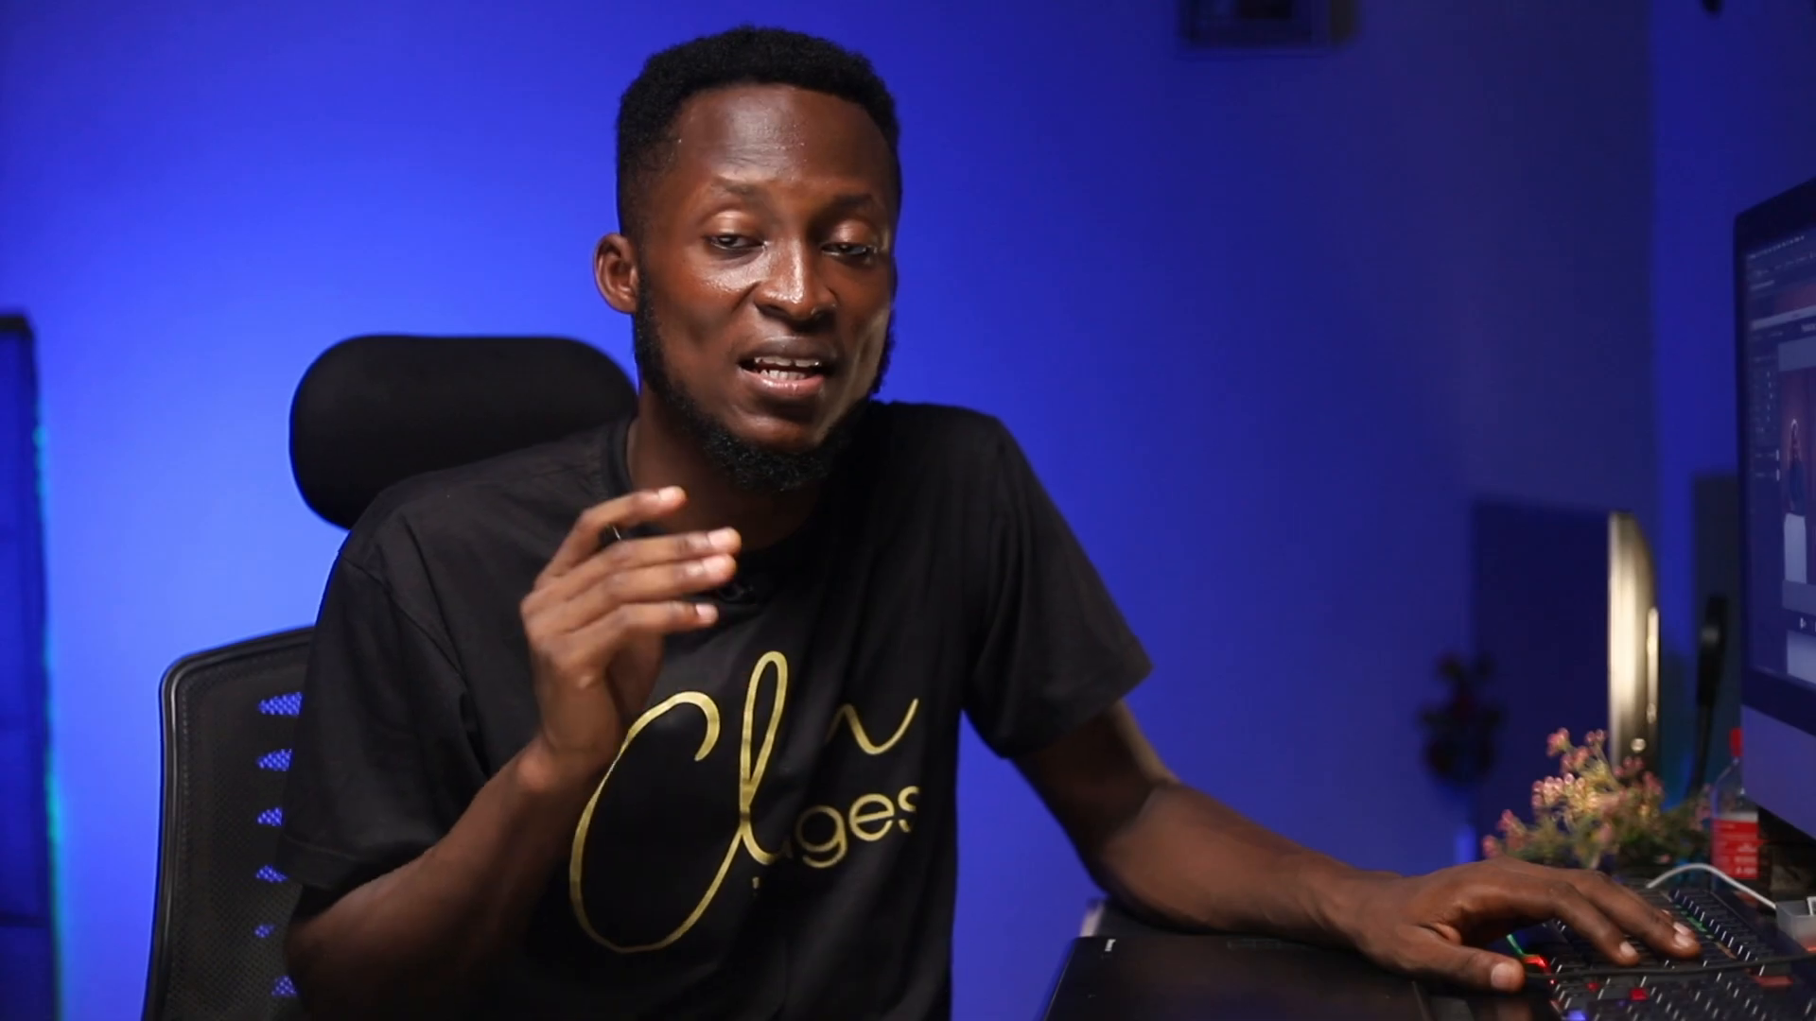
{"action": "left_click", "coordinate": [951, 215]}
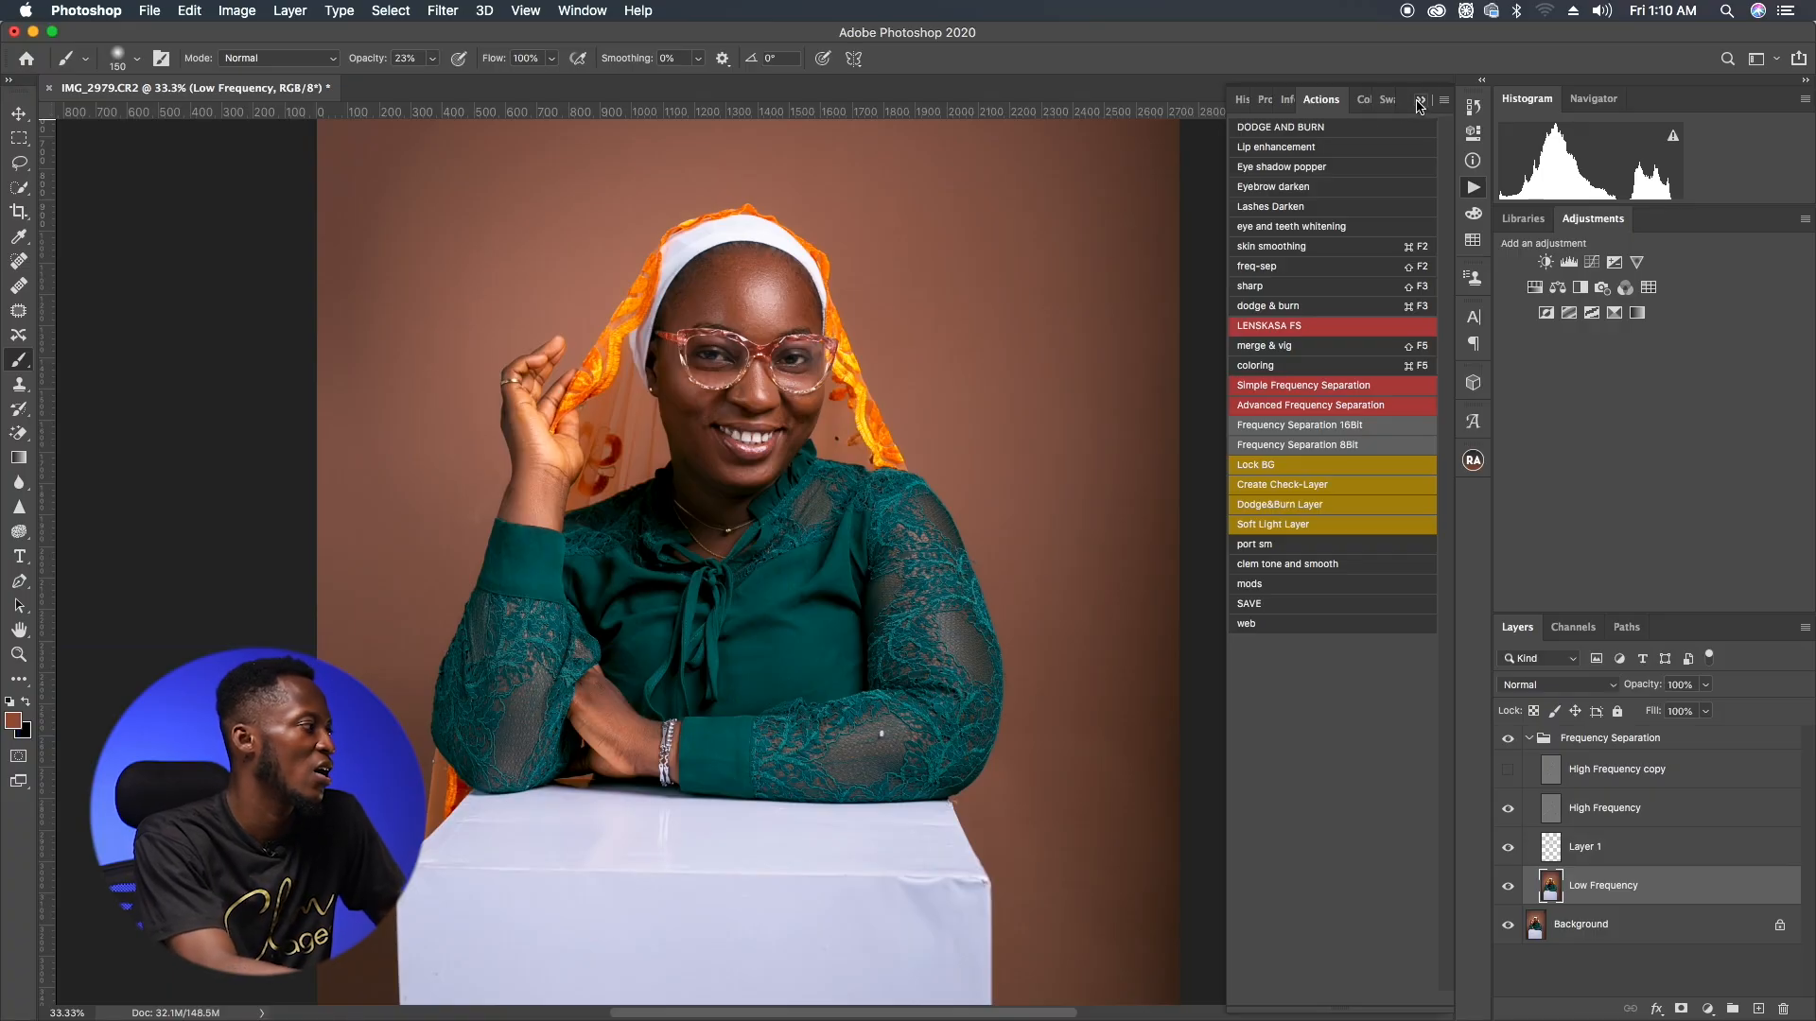
Step: Collapse the Frequency Separation group and run the dodge & burn action to add dodge and burn layers
{"action": "left_click", "coordinate": [1418, 101]}
{"action": "left_click", "coordinate": [1526, 744]}
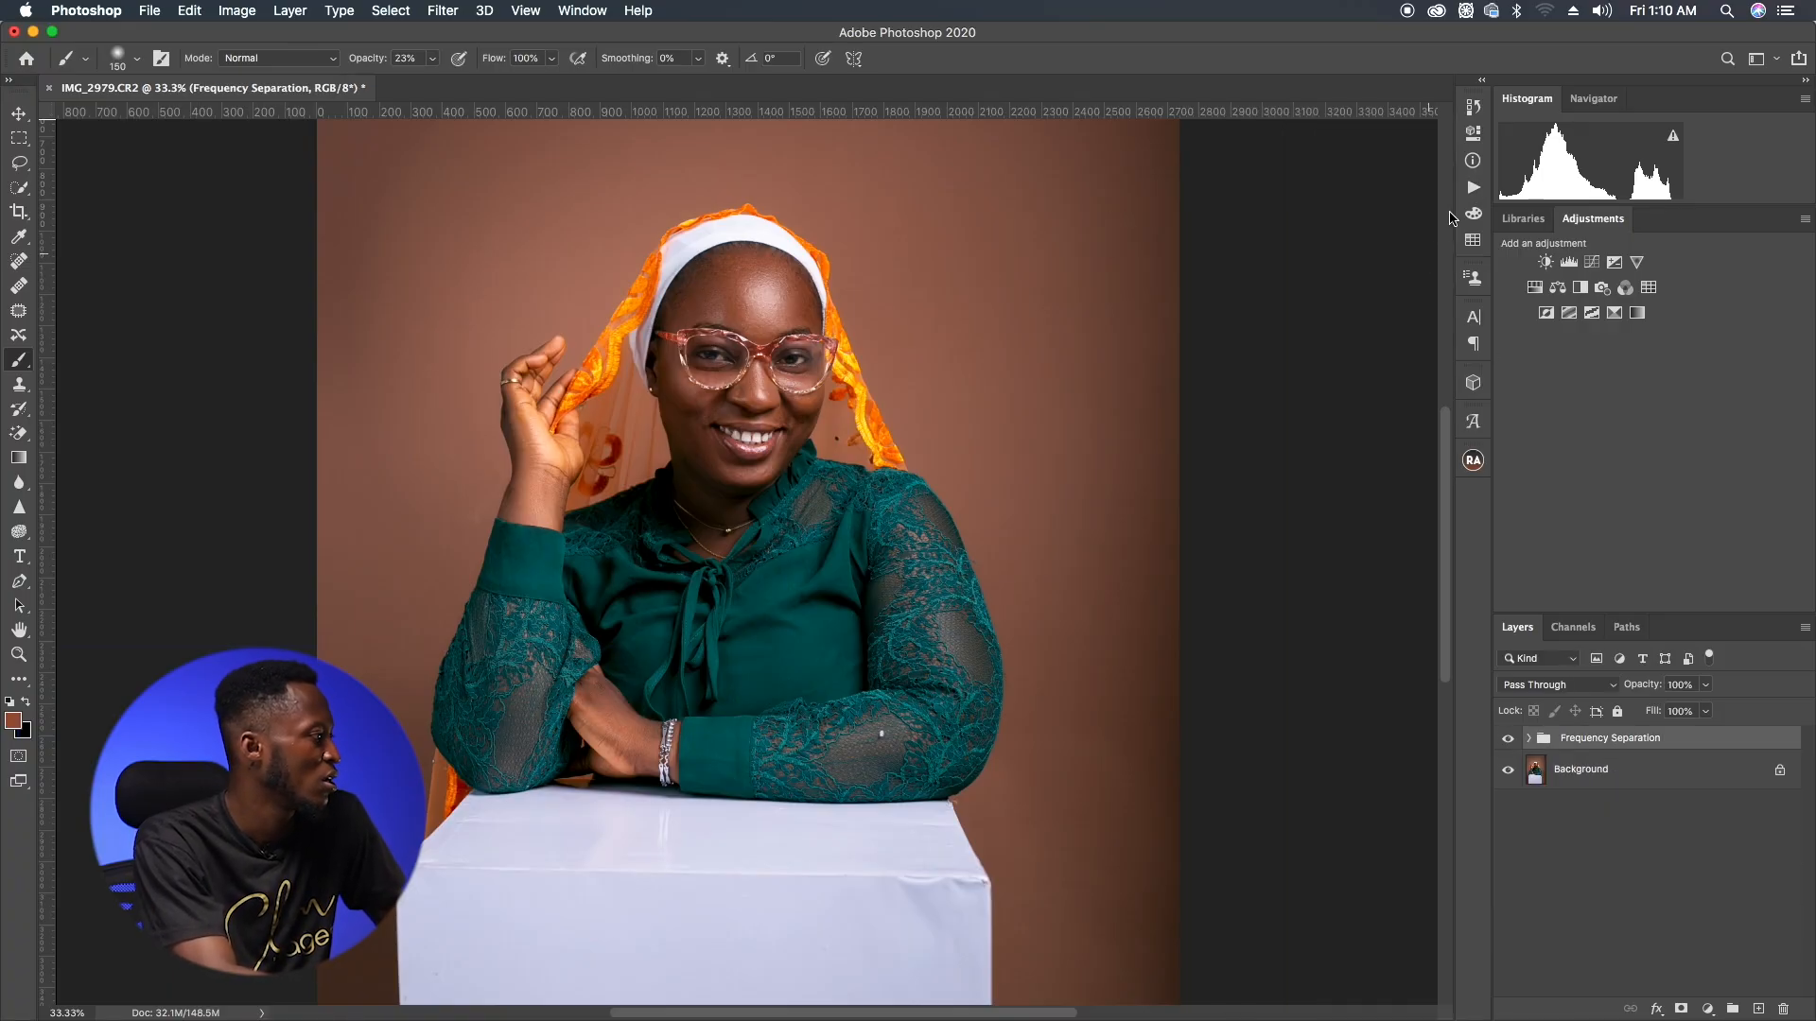
{"action": "left_click", "coordinate": [1471, 191]}
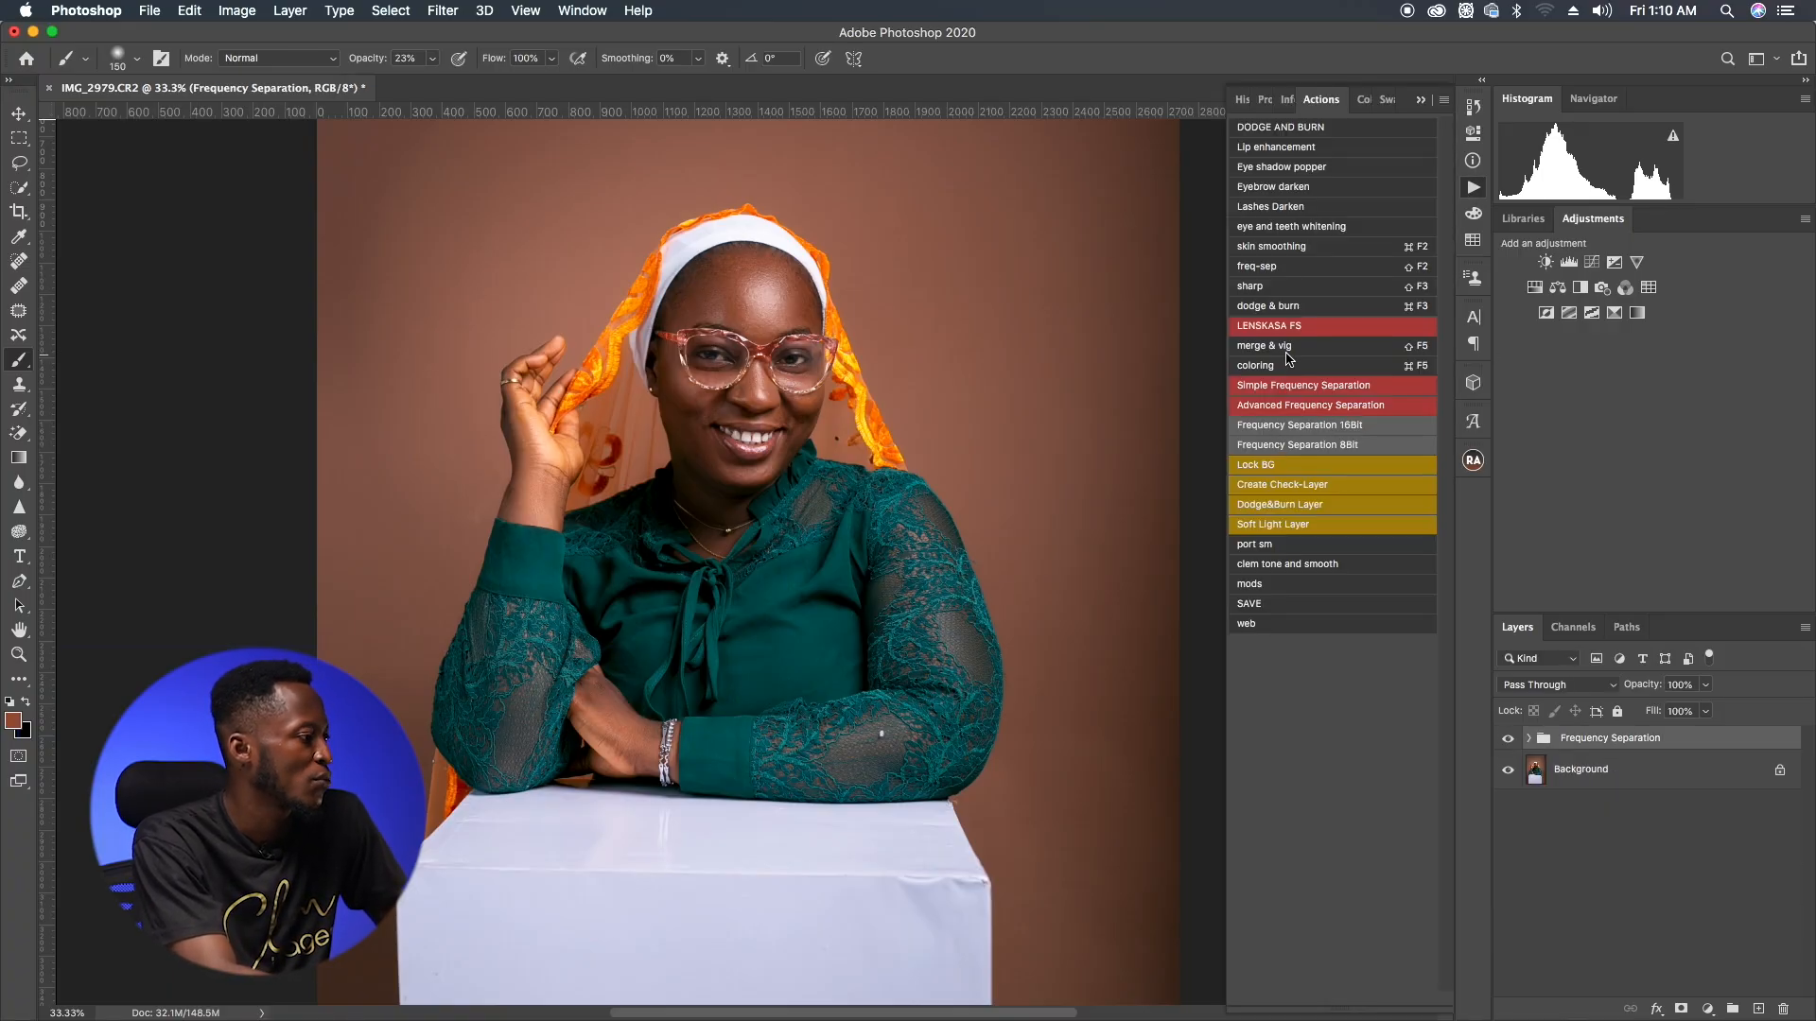
{"action": "left_click", "coordinate": [1300, 307]}
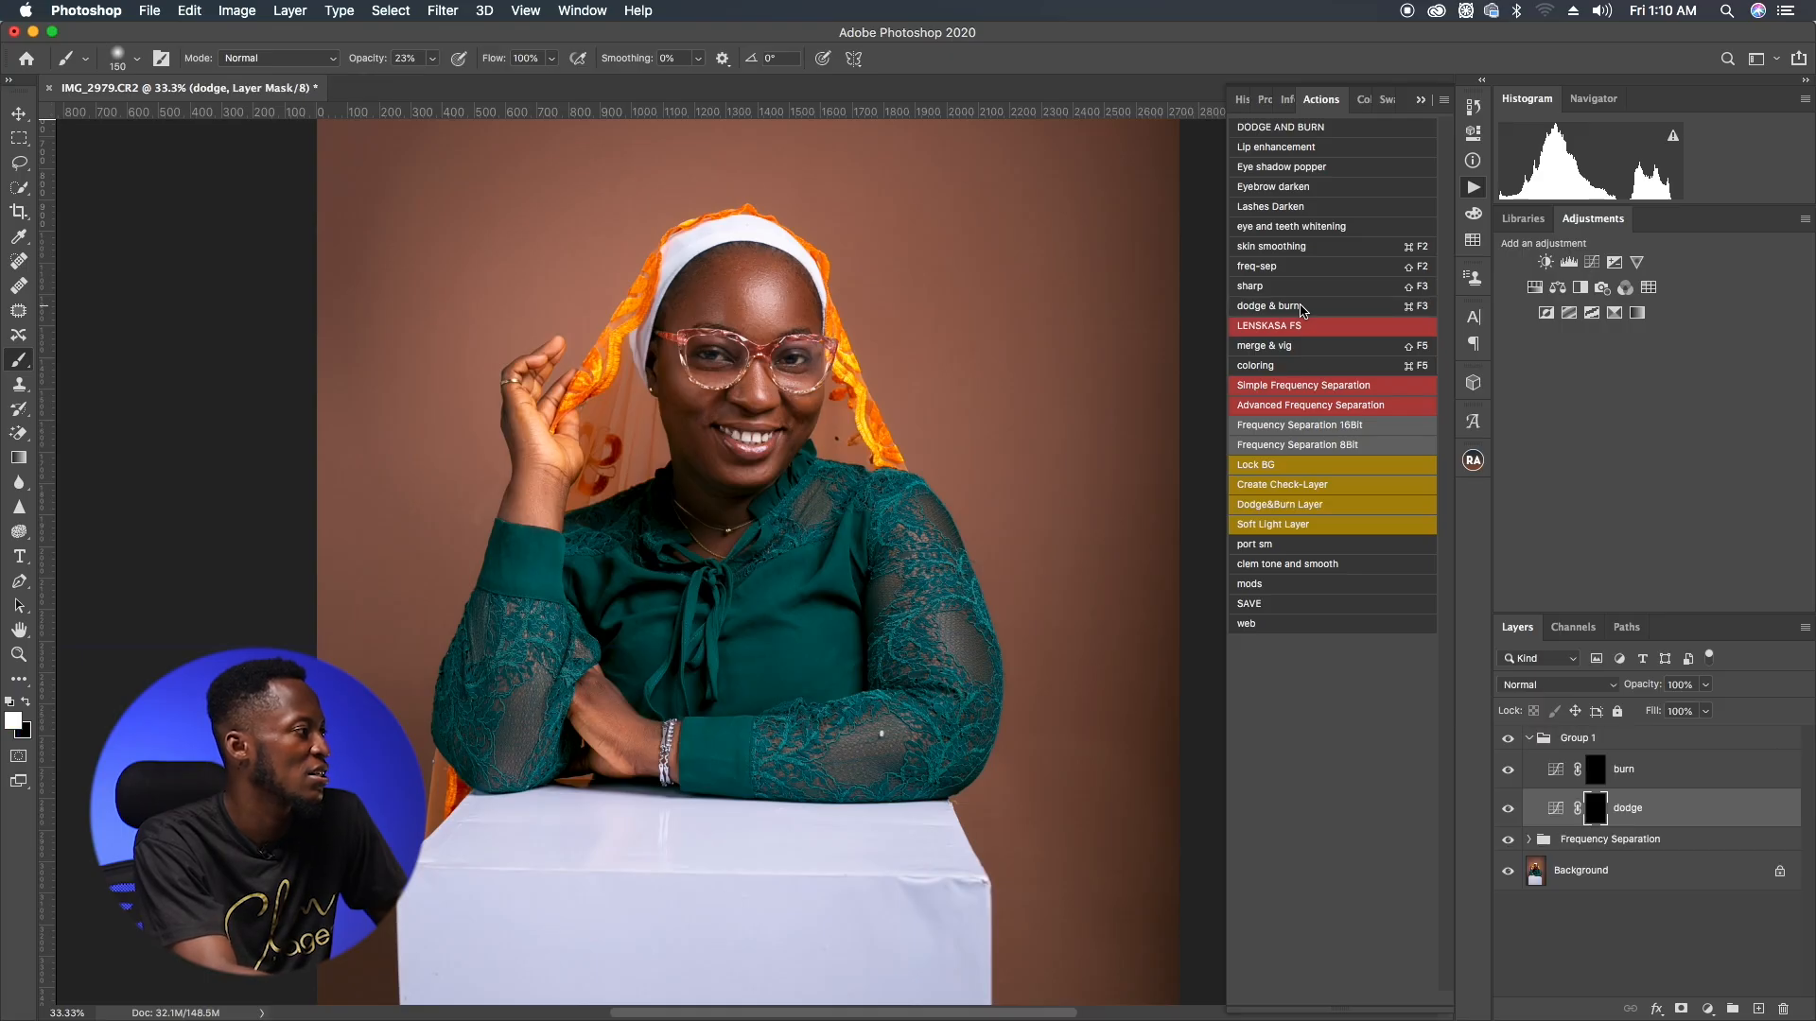
Step: Set the brush to 100% opacity and 5% flow, then dodge the forehead and under-eye area on the dodge mask
{"action": "mouse_move", "coordinate": [367, 62]}
{"action": "left_mouse_down"}
{"action": "mouse_move", "coordinate": [555, 64]}
{"action": "mouse_move", "coordinate": [465, 76]}
{"action": "left_mouse_up"}
{"action": "left_click", "coordinate": [551, 59]}
{"action": "left_click_drag", "start_coordinate": [711, 295], "coordinate": [726, 302]}
{"action": "left_click_drag", "start_coordinate": [682, 378], "coordinate": [713, 390]}
{"action": "key", "text": "["}
{"action": "key", "text": "["}
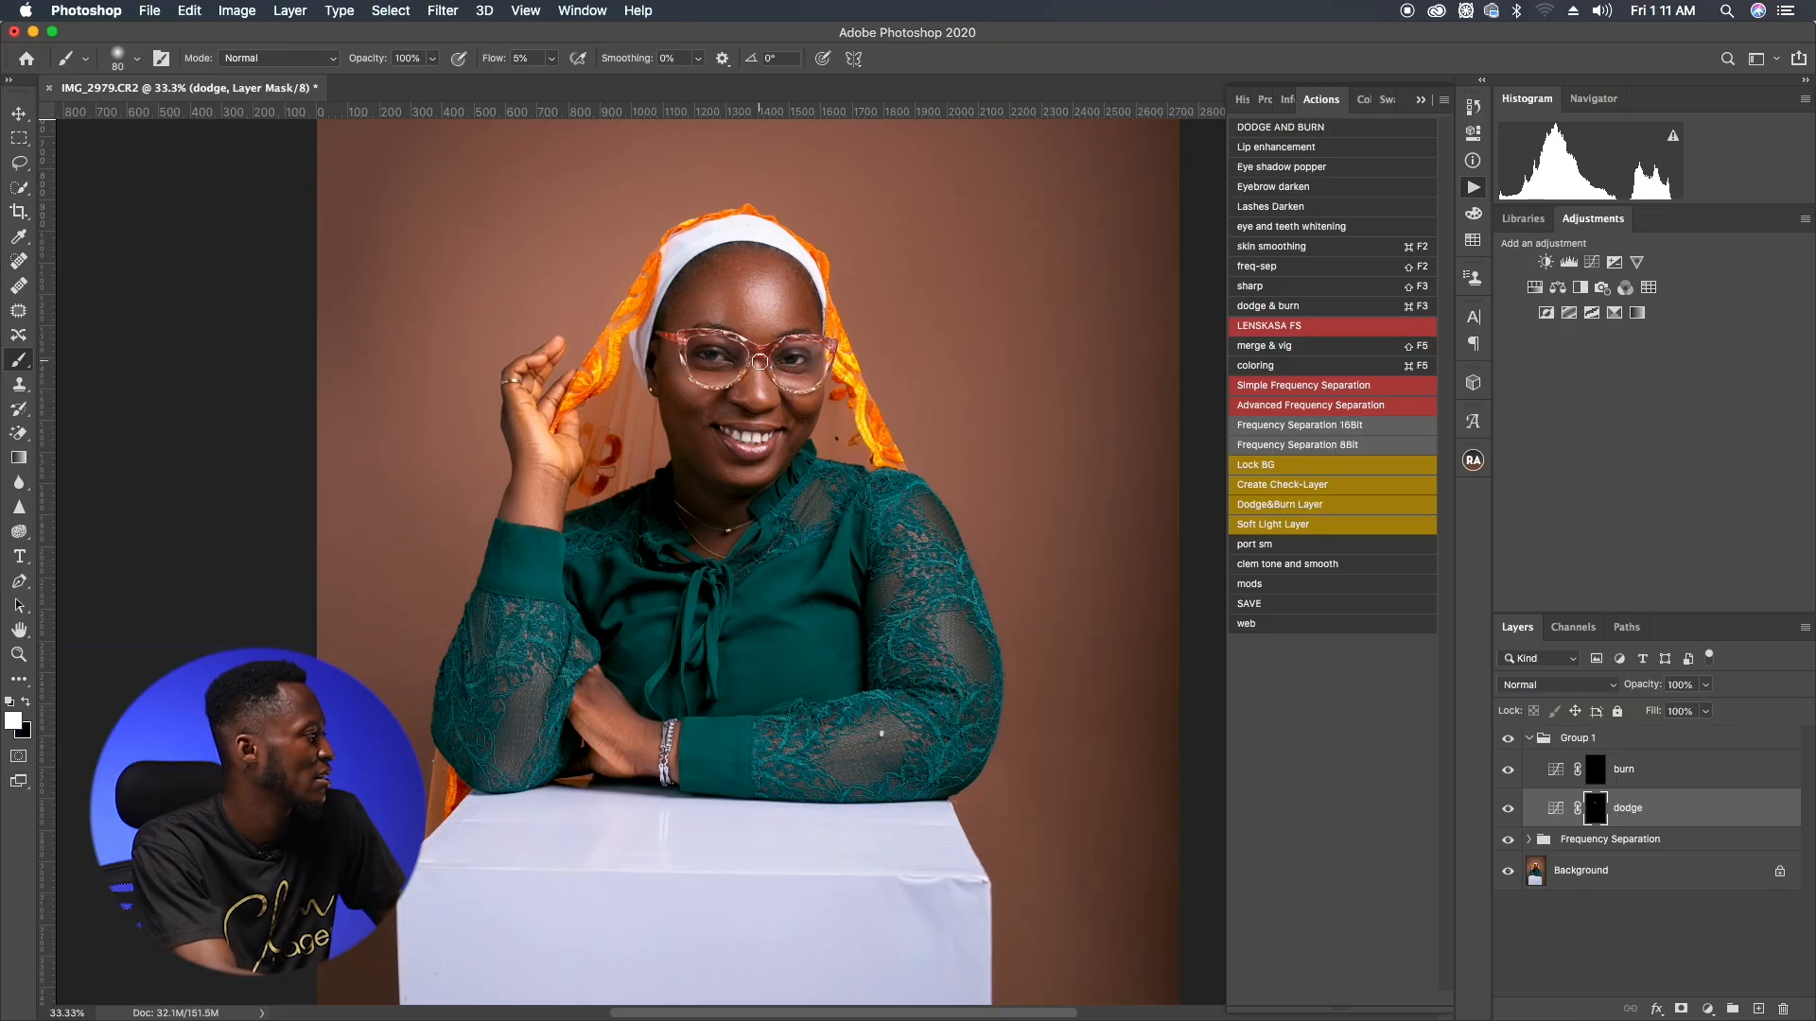
Step: Select the burn layer's mask and resize the brush to about 125 px
{"action": "key", "text": "]"}
{"action": "key", "text": "]"}
{"action": "key", "text": "]"}
{"action": "key", "text": "]"}
{"action": "key", "text": "]"}
{"action": "key", "text": "]"}
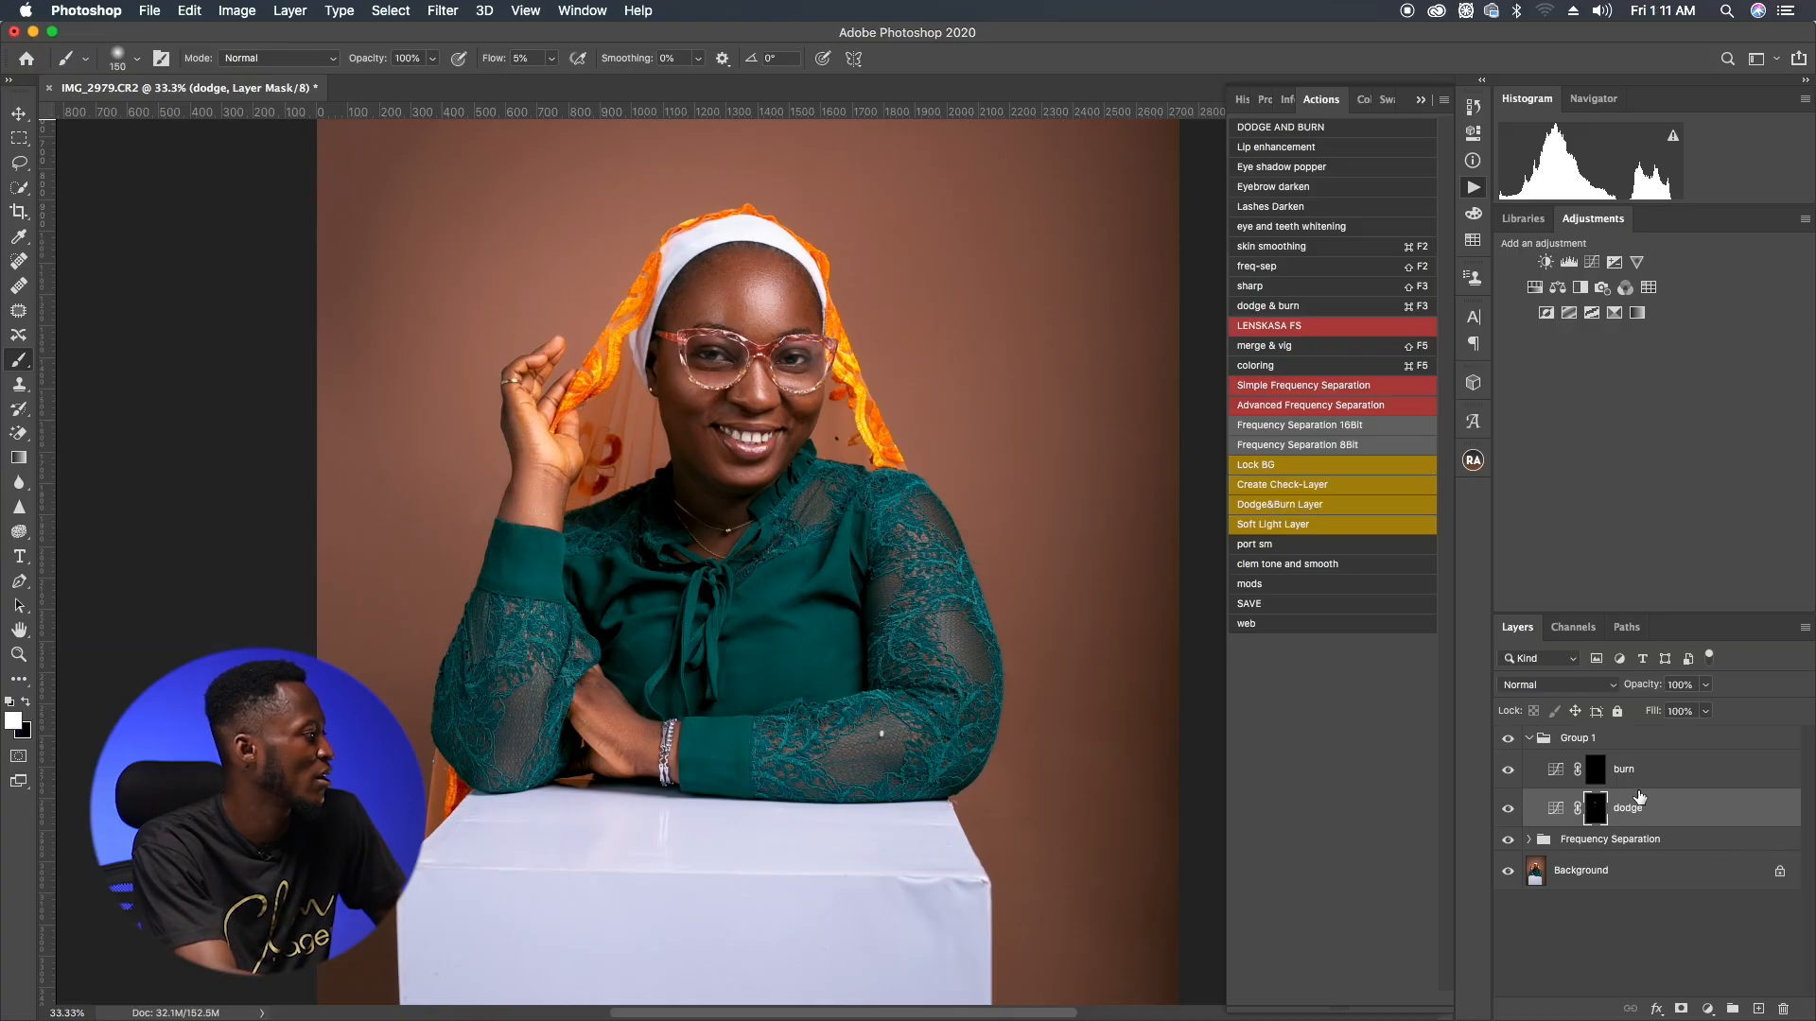
{"action": "left_click", "coordinate": [1594, 774]}
{"action": "key", "text": "]"}
{"action": "key", "text": "]"}
{"action": "key", "text": "]"}
{"action": "key", "text": "]"}
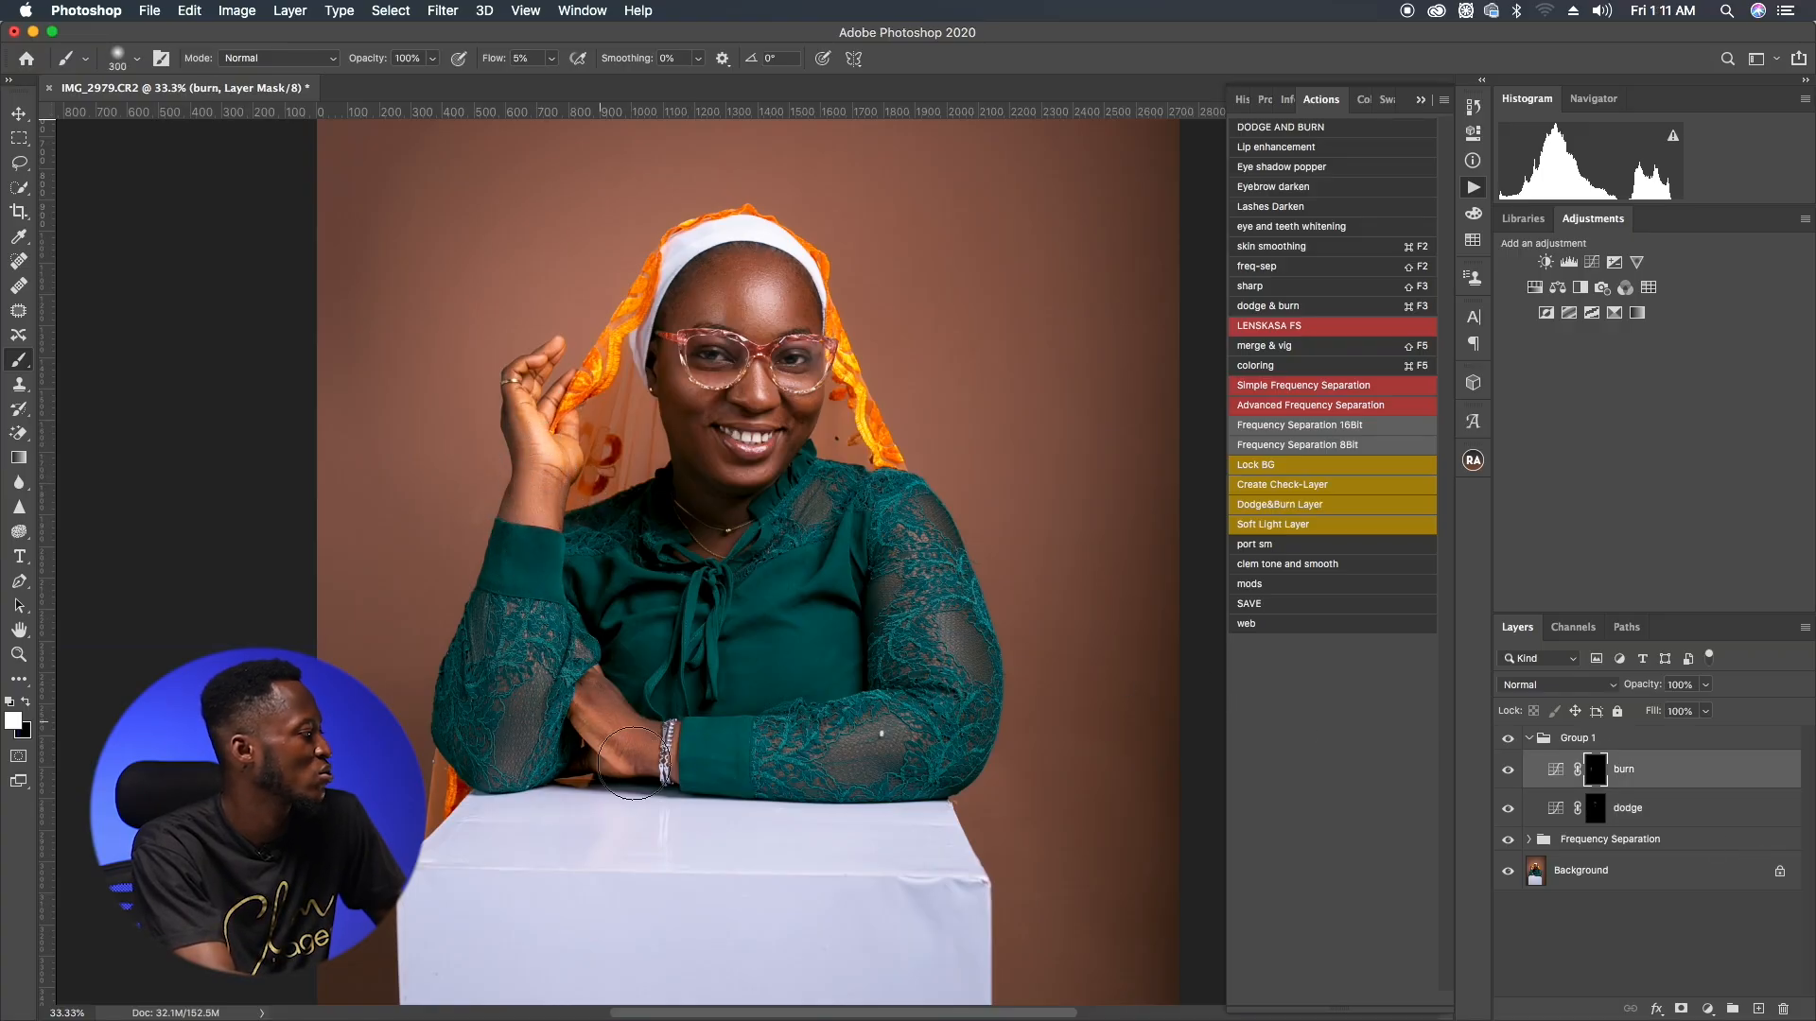
{"action": "key", "text": "]"}
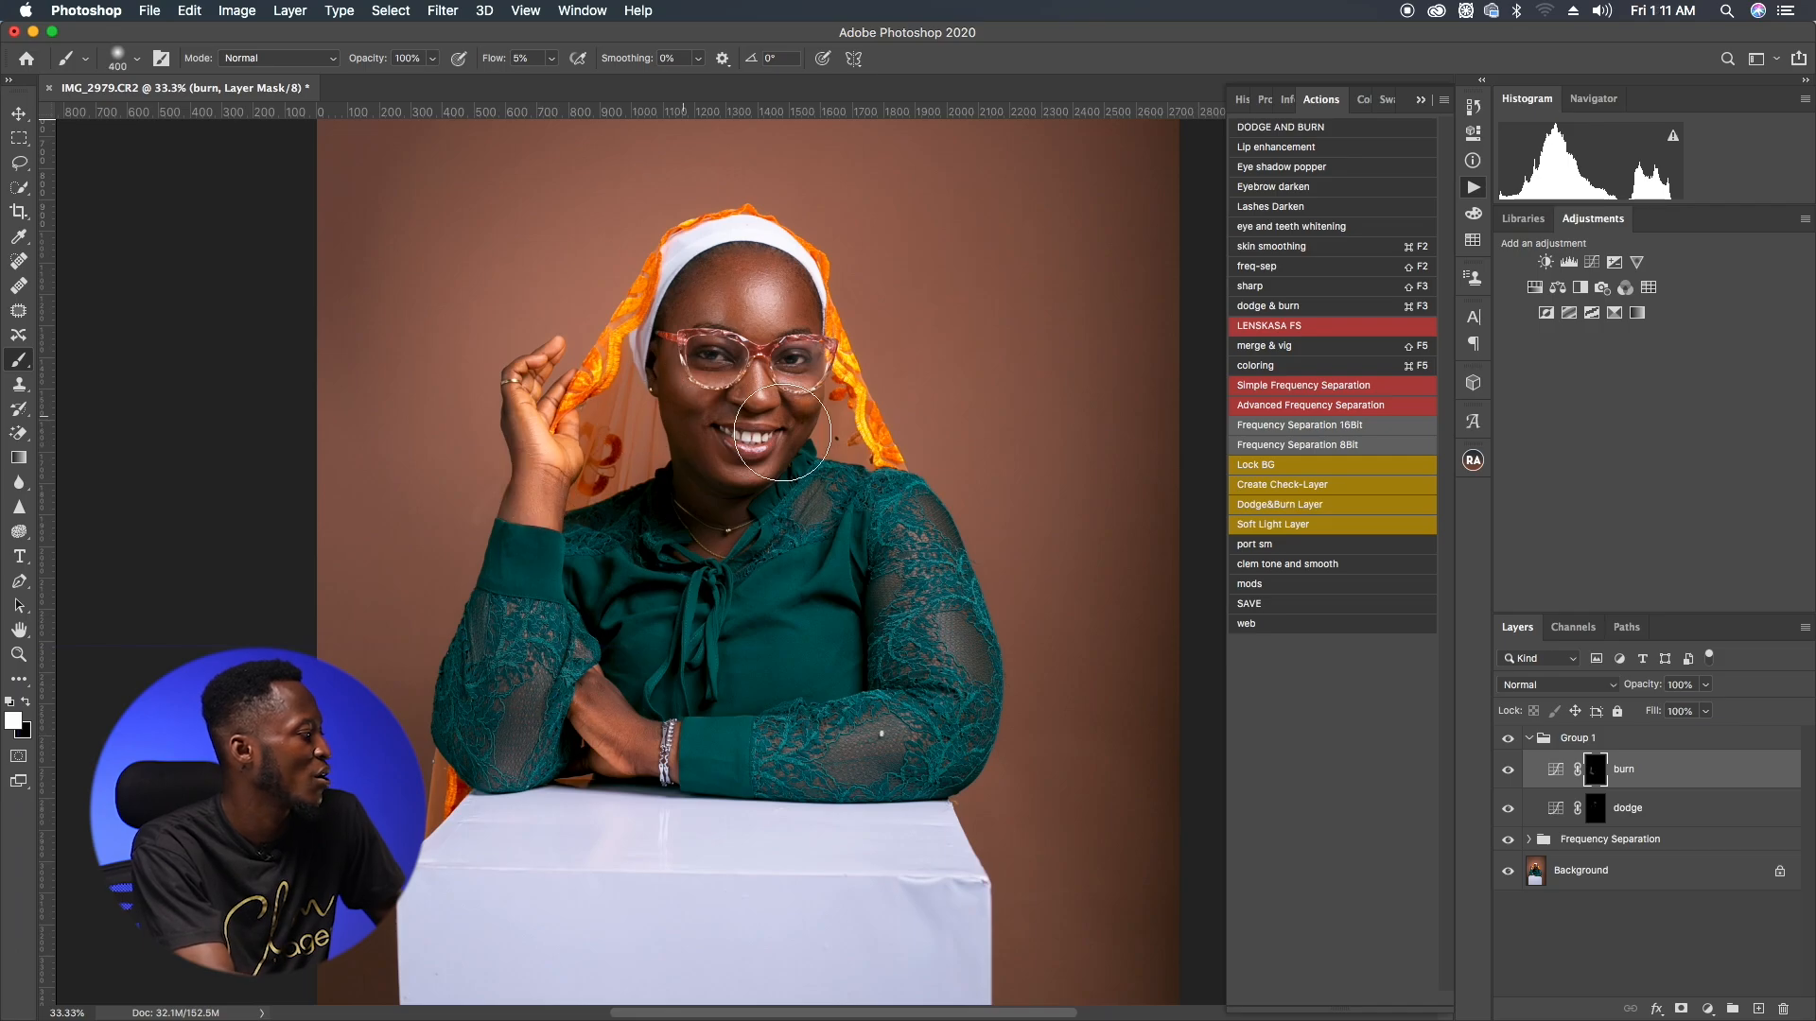
{"action": "key", "text": "["}
{"action": "key", "text": "["}
{"action": "key", "text": "["}
{"action": "key", "text": "["}
{"action": "key", "text": "["}
{"action": "key", "text": "["}
{"action": "key", "text": "["}
{"action": "key", "text": "["}
{"action": "key", "text": "["}
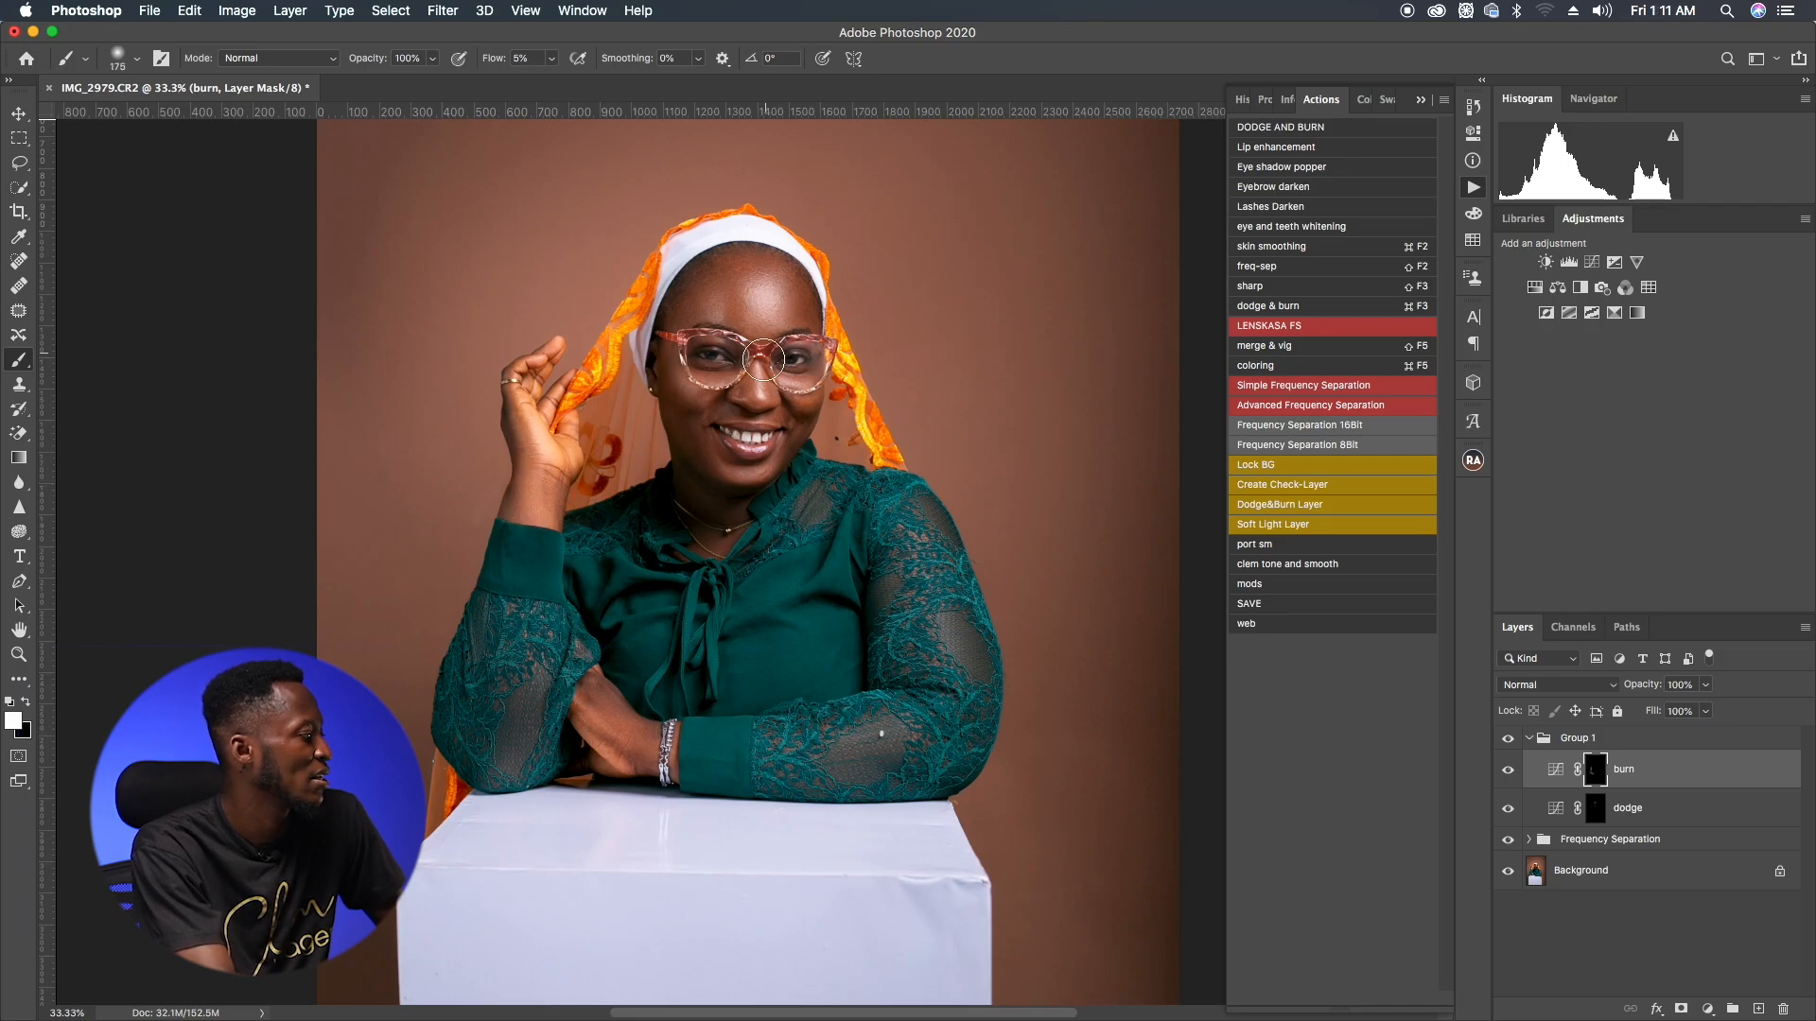
{"action": "key", "text": "]"}
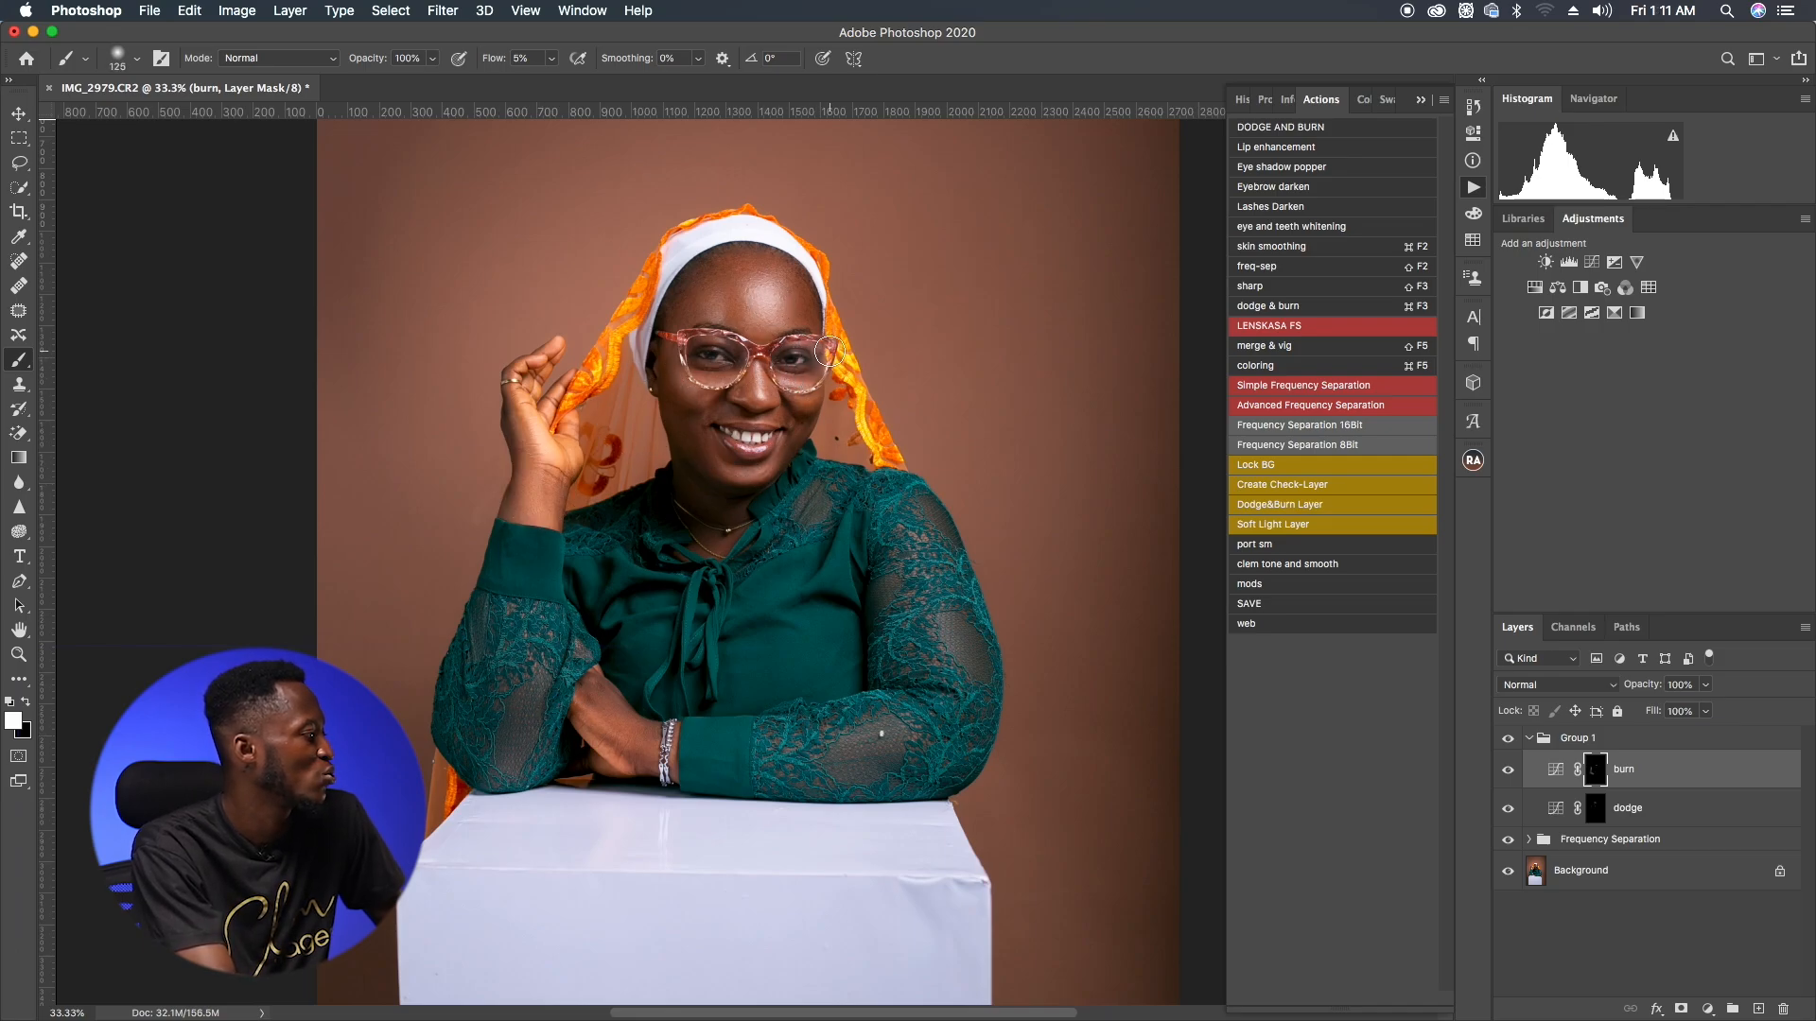
Step: Resize the brush to about 600 px and collapse the dodge and burn group
{"action": "key", "text": "]"}
{"action": "key", "text": "]"}
{"action": "key", "text": "]"}
{"action": "key", "text": "]"}
{"action": "key", "text": "bracketright"}
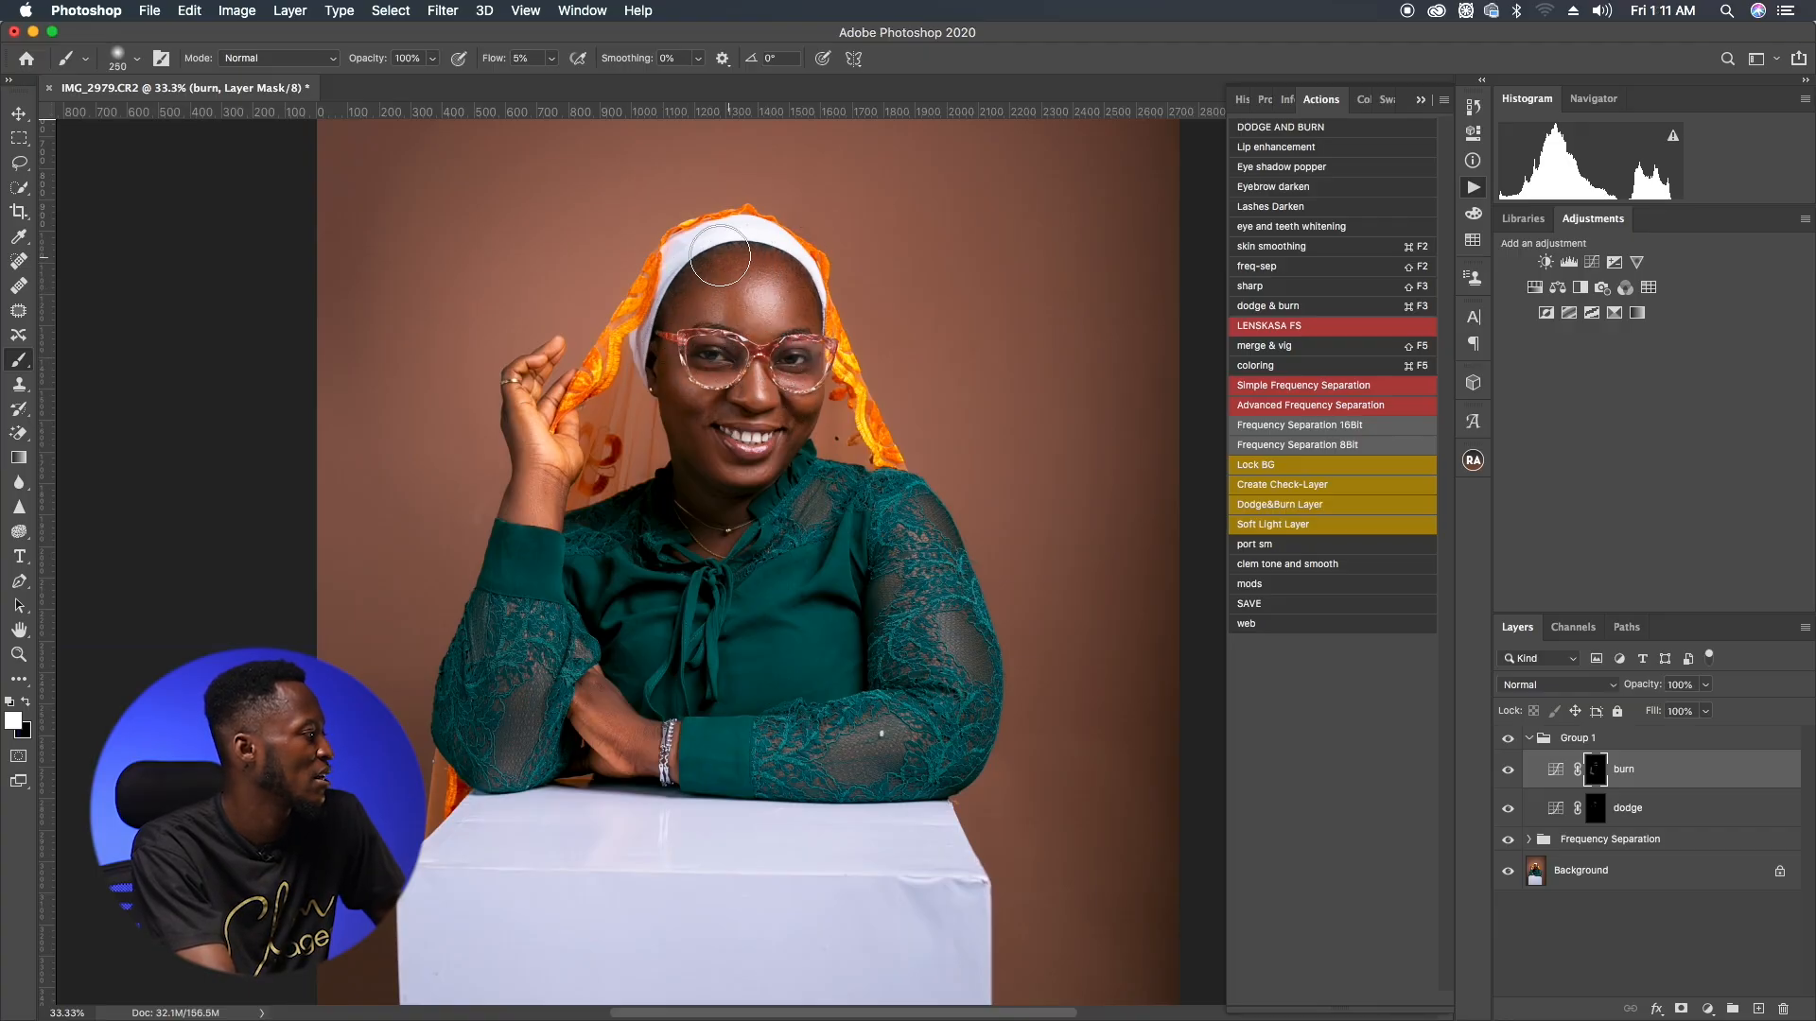
{"action": "key", "text": "bracketleft"}
{"action": "key", "text": "bracketleft"}
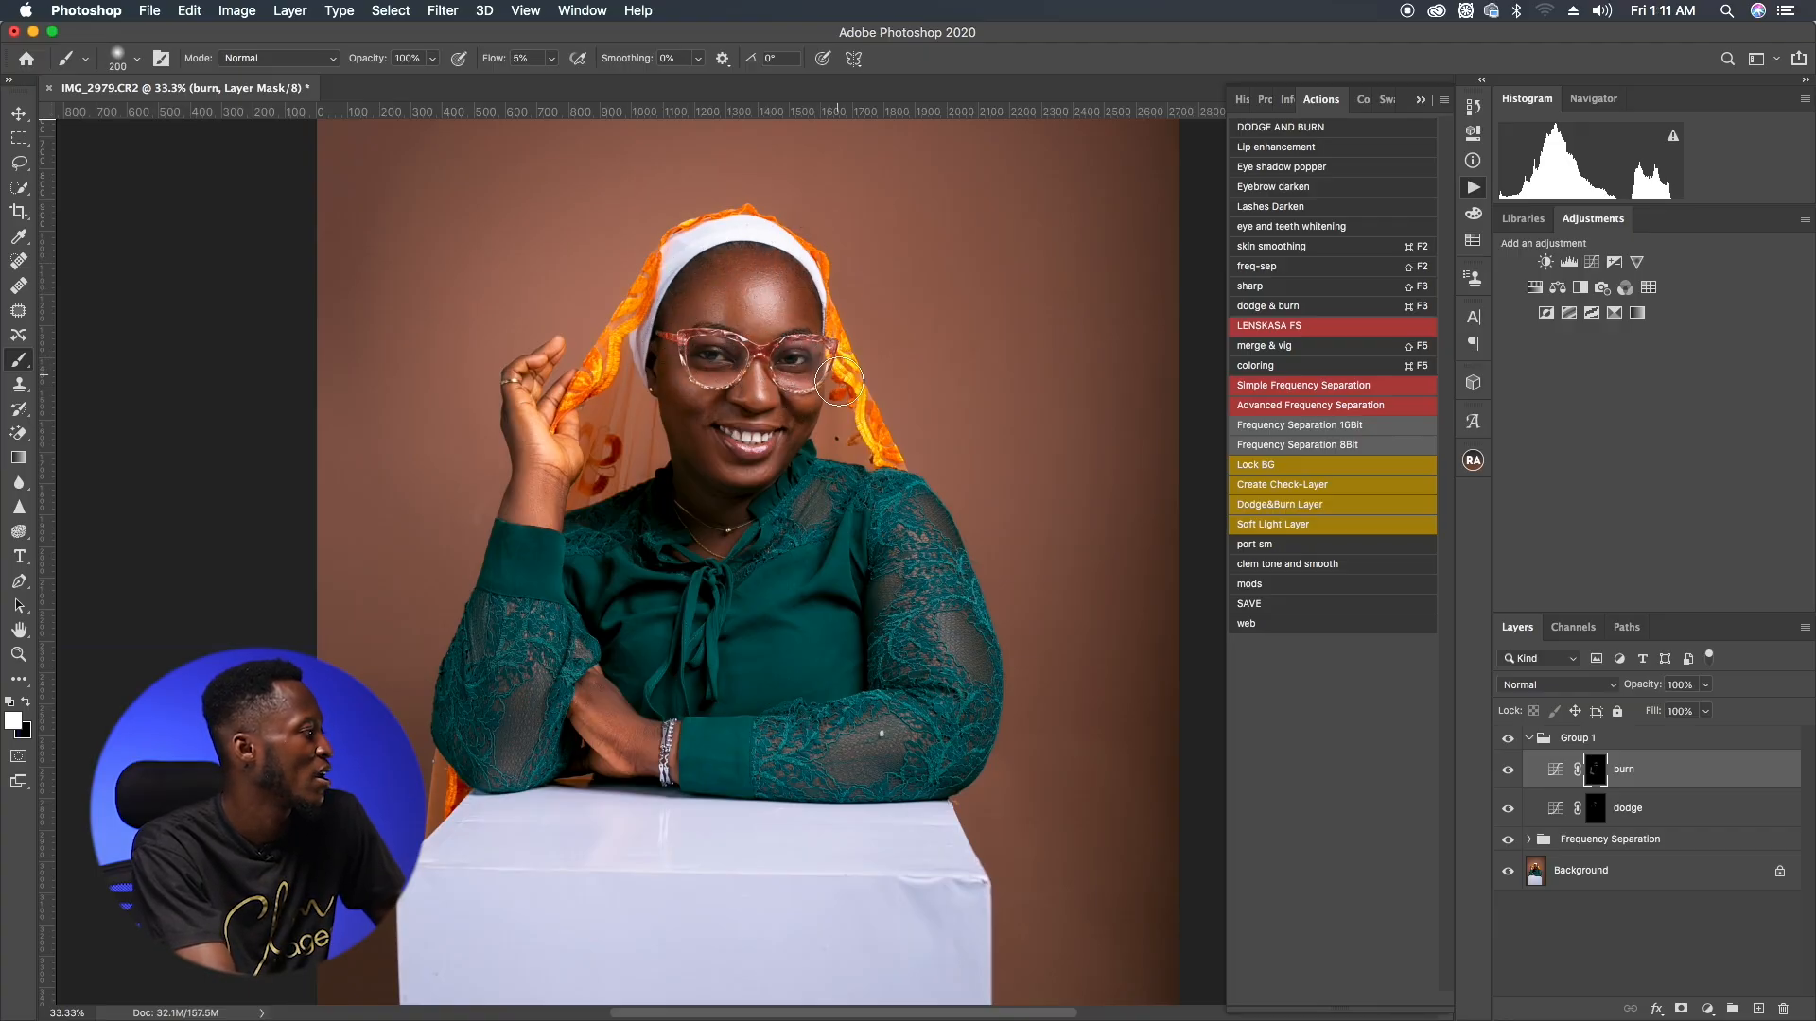
{"action": "key", "text": "bracketright"}
{"action": "key", "text": "bracketright"}
{"action": "key", "text": "bracketright"}
{"action": "key", "text": "bracketright"}
{"action": "key", "text": "bracketright"}
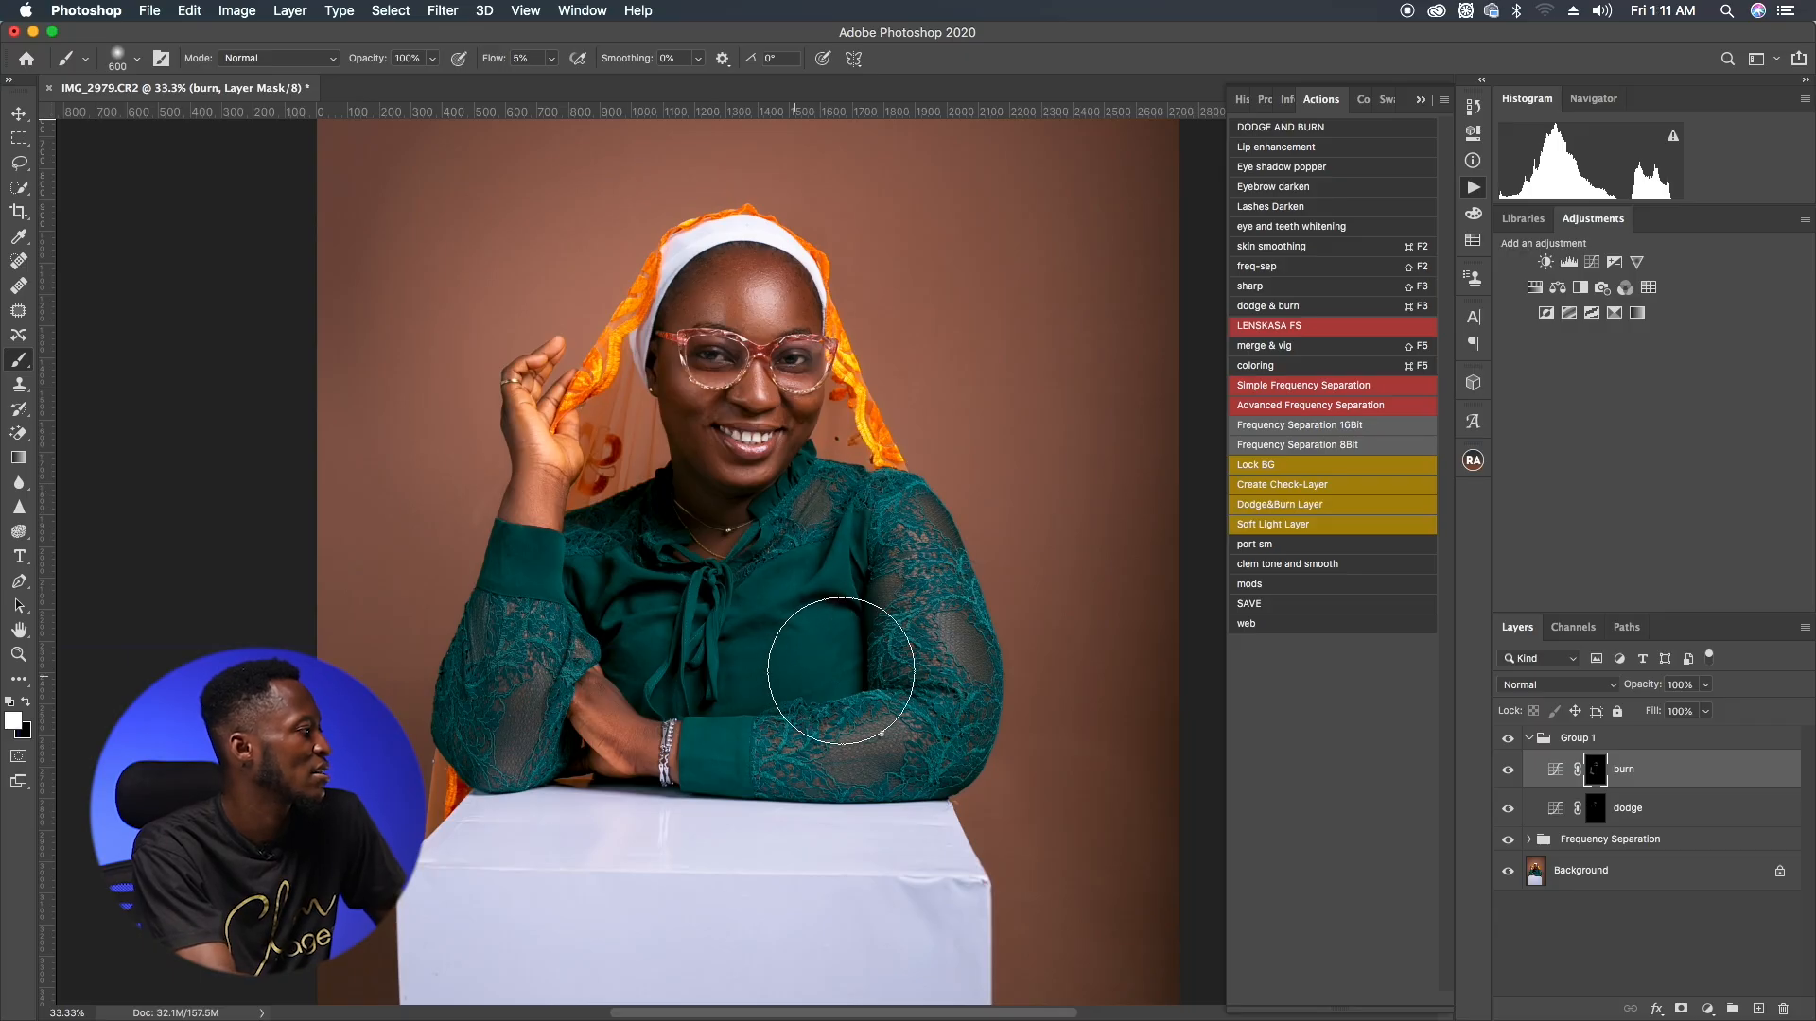
{"action": "left_click", "coordinate": [1545, 741]}
{"action": "left_click", "coordinate": [1529, 737]}
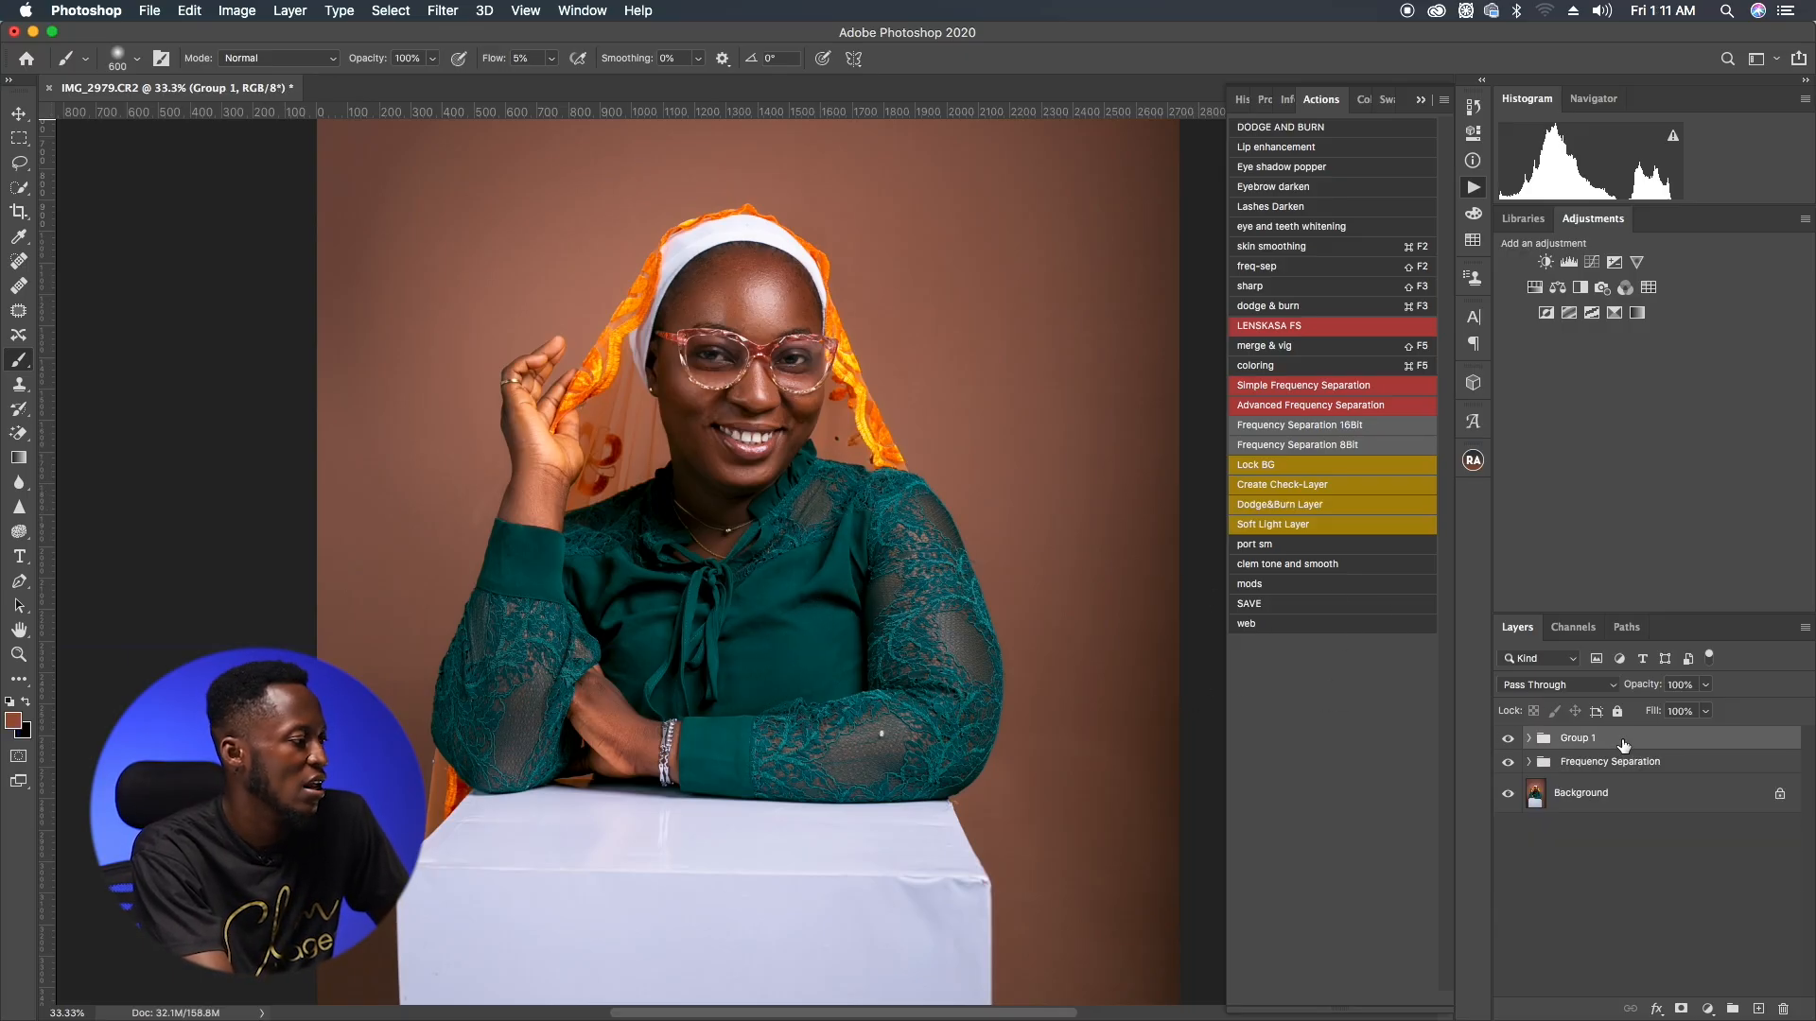
Step: Paste the Levels and Color Lookup adjustment layers, group them, and set the group's opacity to 72%
{"action": "key", "text": "super+v"}
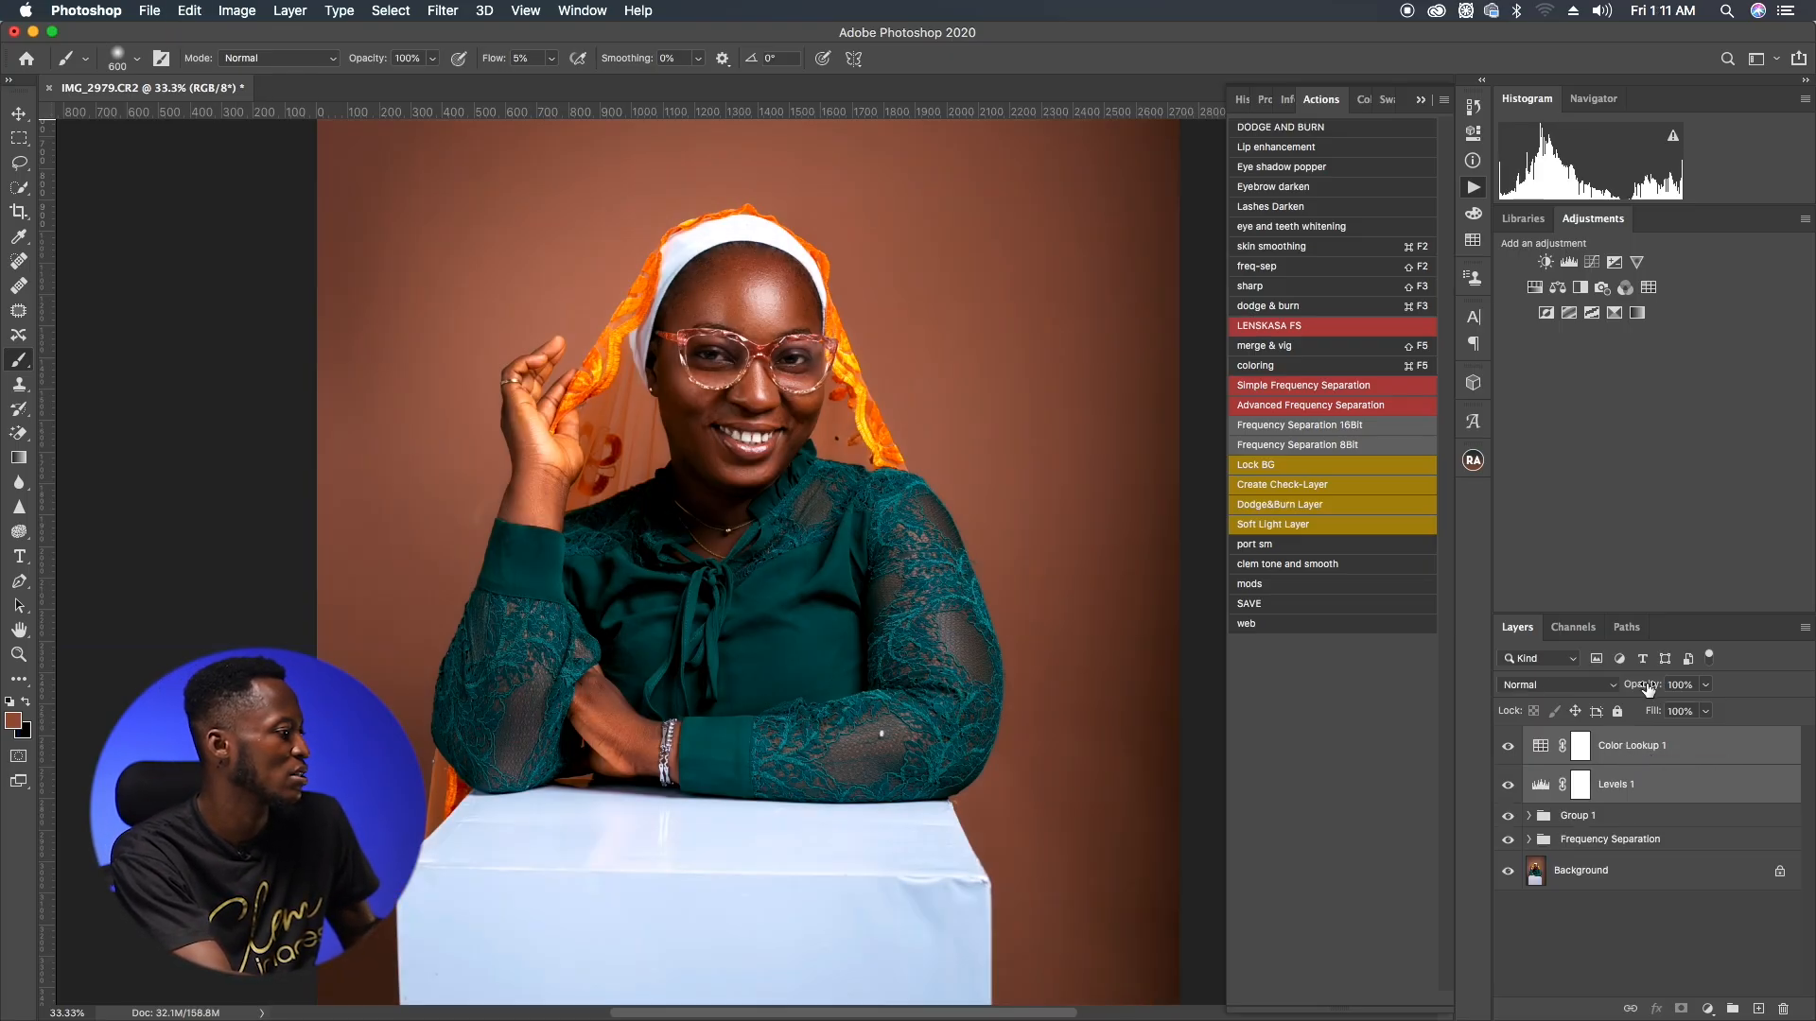
{"action": "key", "text": "super+g"}
{"action": "left_click_drag", "start_coordinate": [1646, 687], "coordinate": [1619, 700]}
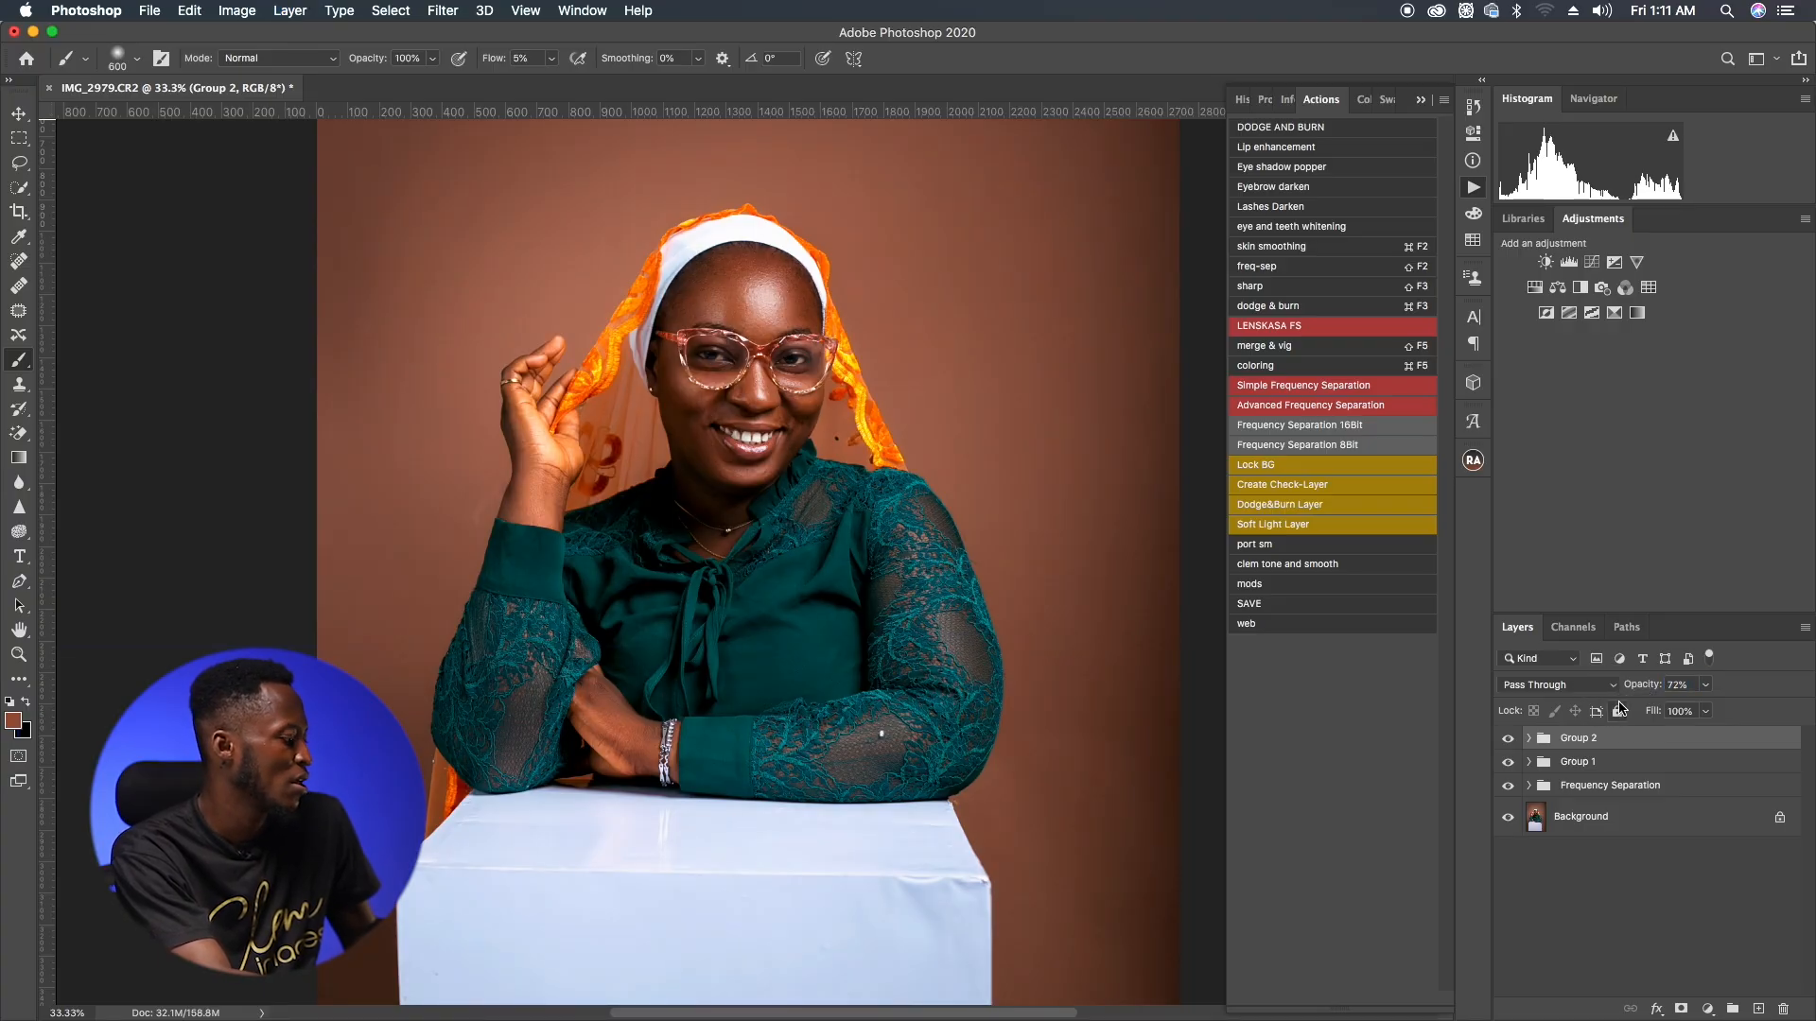
Step: Add a Levels adjustment layer with midtones at 1.16 and white point at 249, then invert its mask
{"action": "left_click", "coordinate": [1574, 261]}
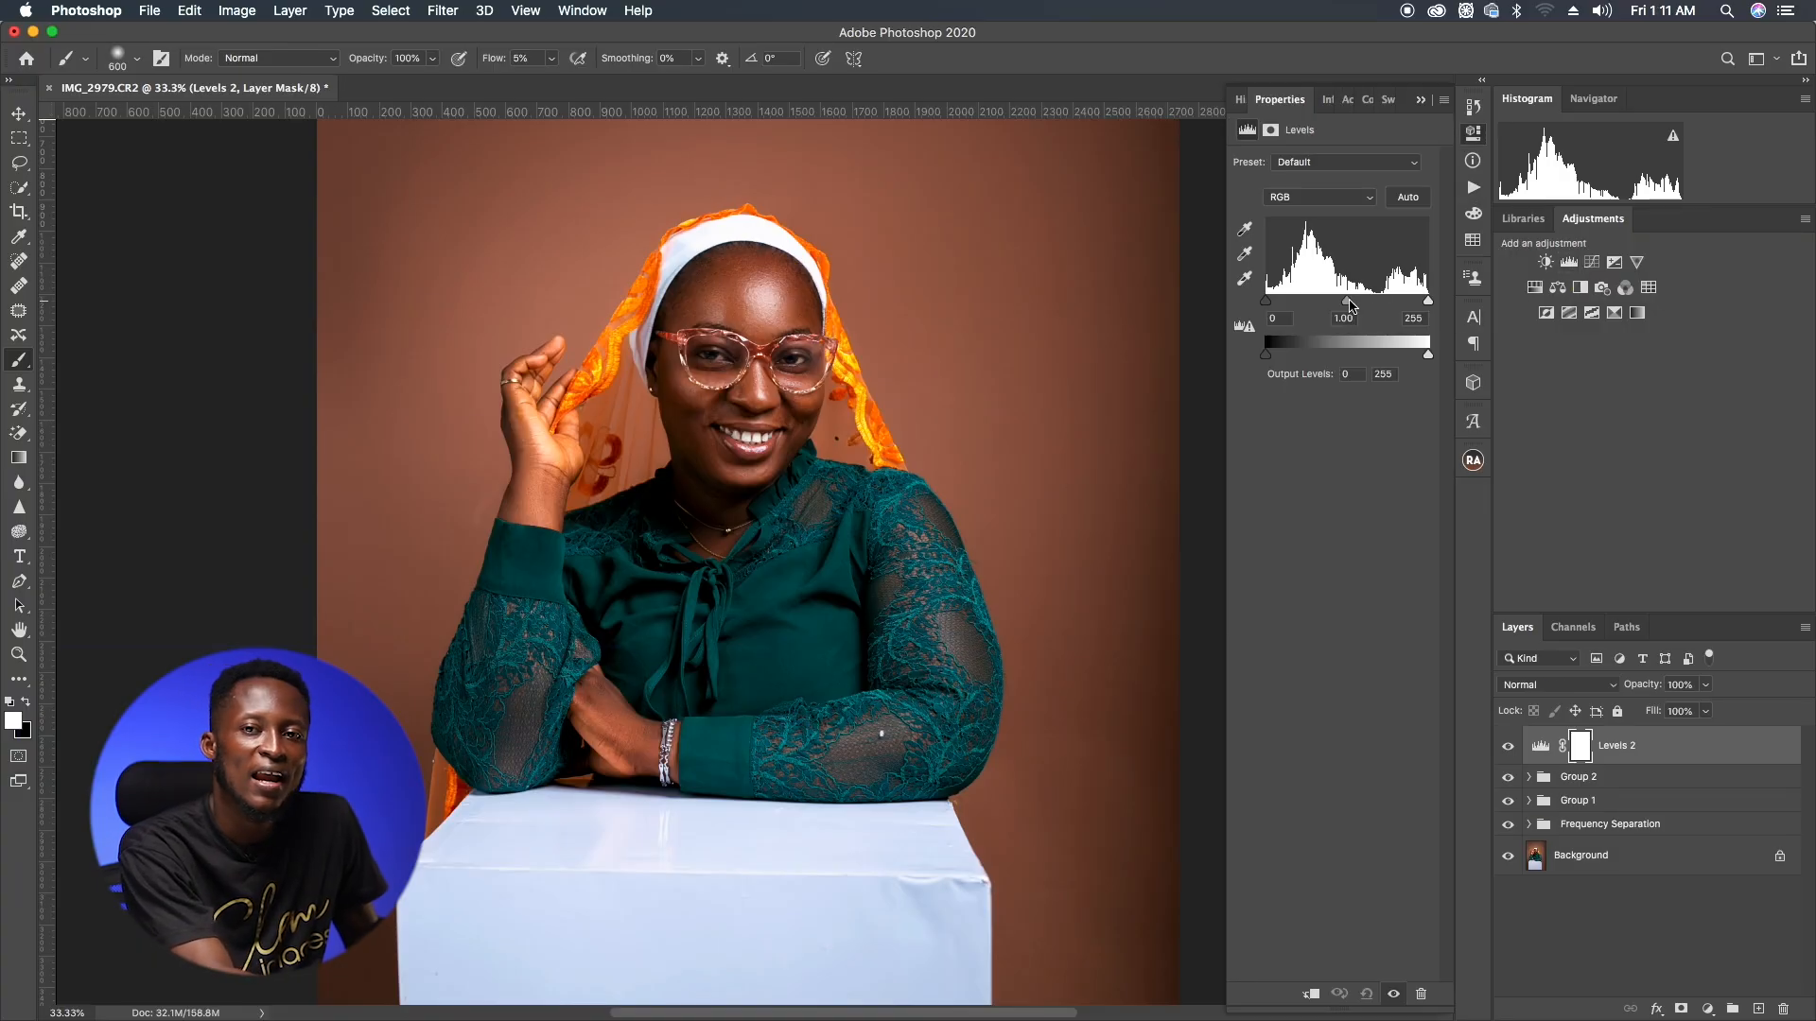
{"action": "left_click_drag", "start_coordinate": [1348, 302], "coordinate": [1427, 313]}
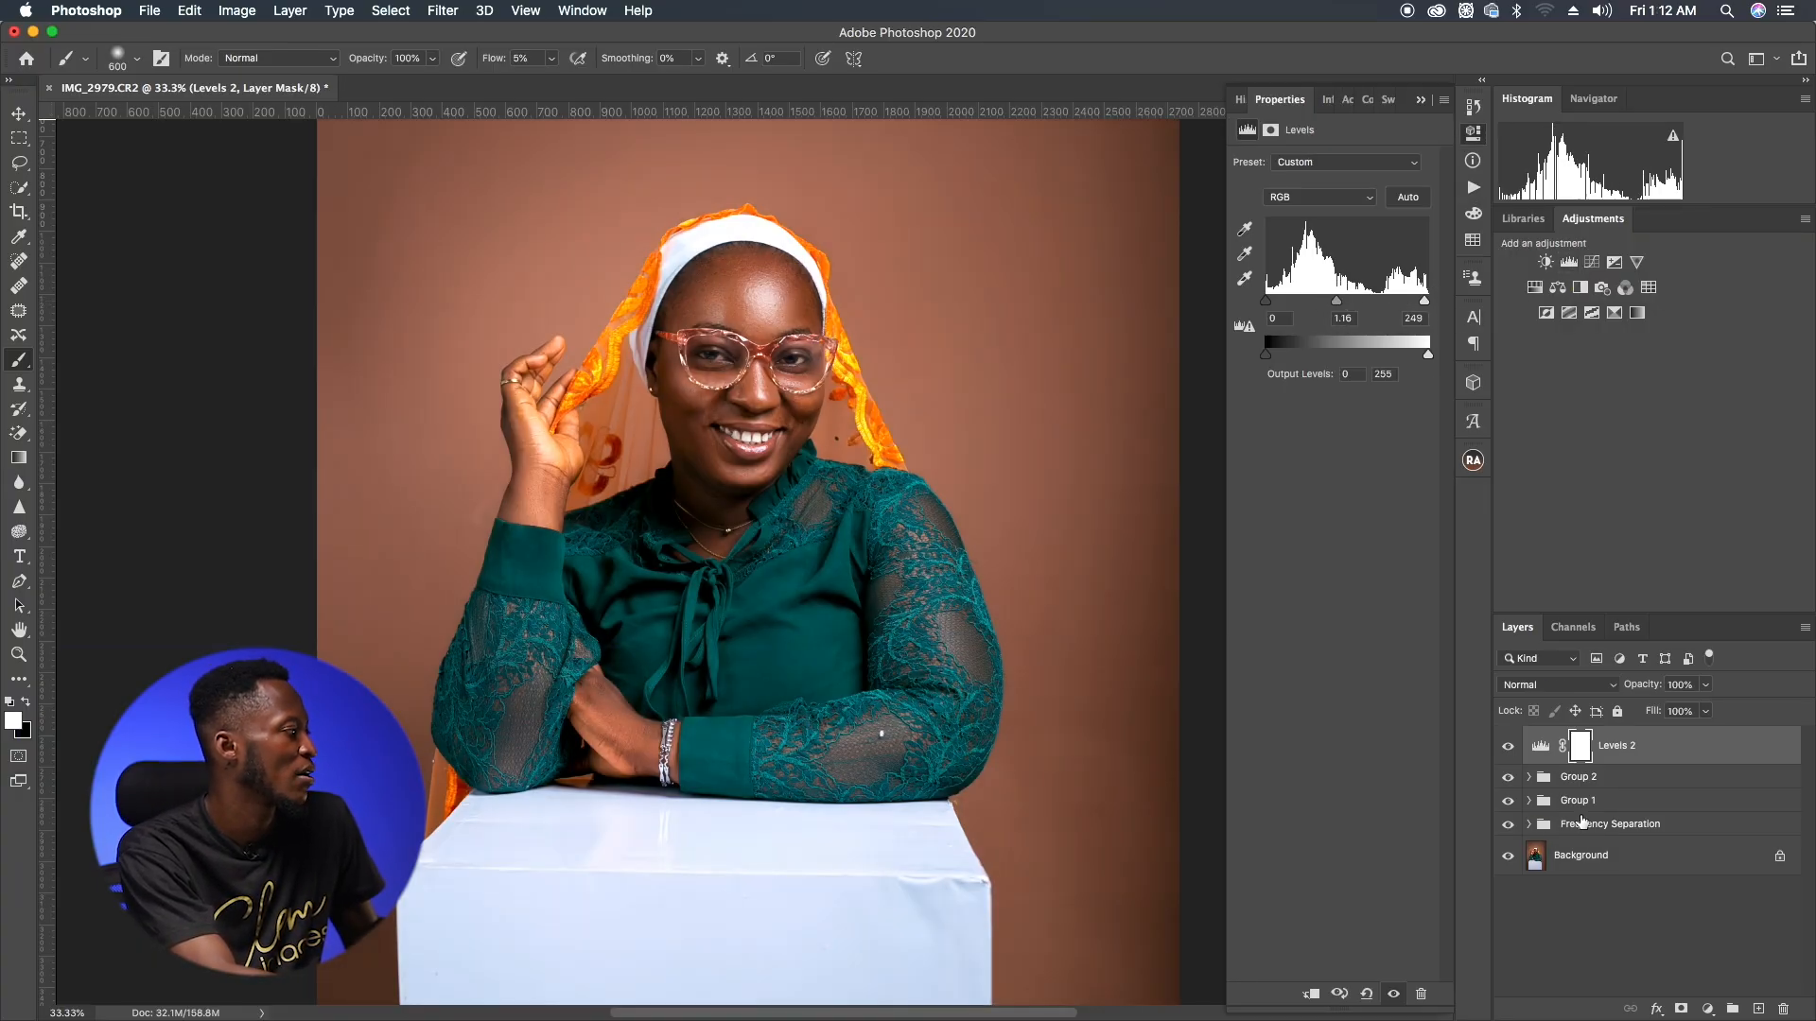
{"action": "key", "text": "super+i"}
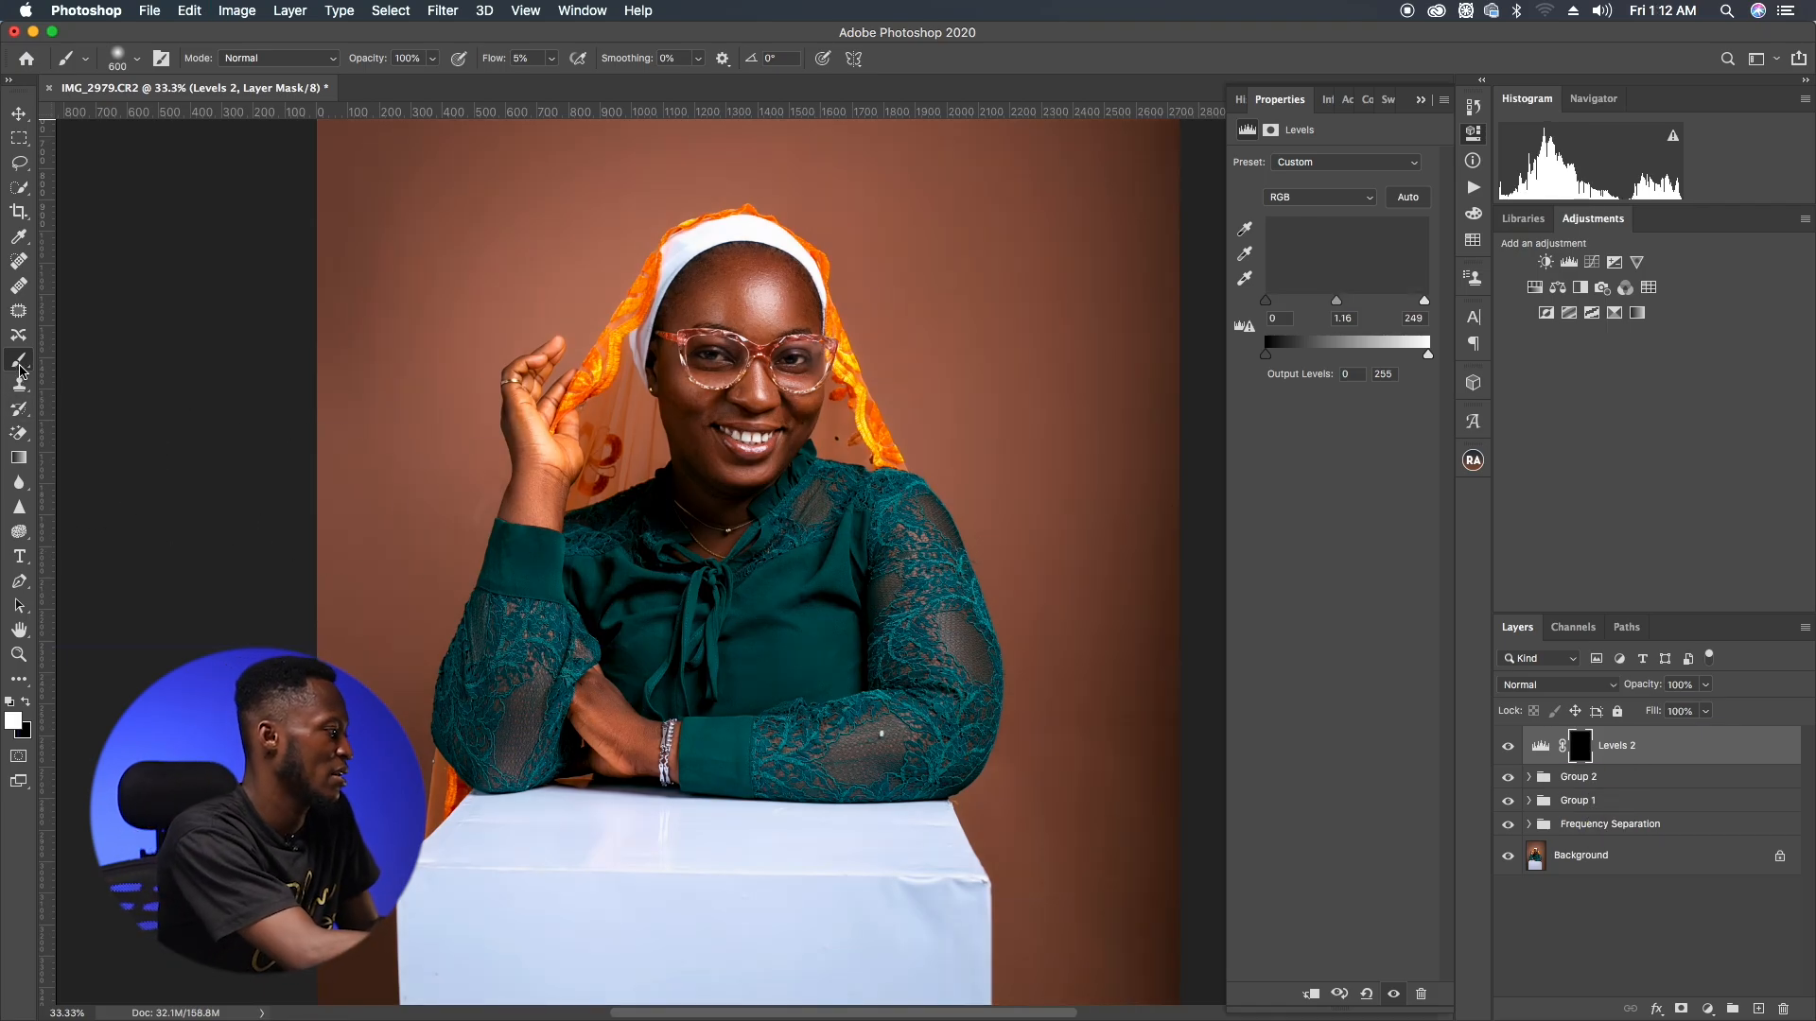
Step: Set the brush to 60% opacity and 100% flow and paint the face onto the Levels mask
{"action": "left_click_drag", "start_coordinate": [493, 59], "coordinate": [832, 58]}
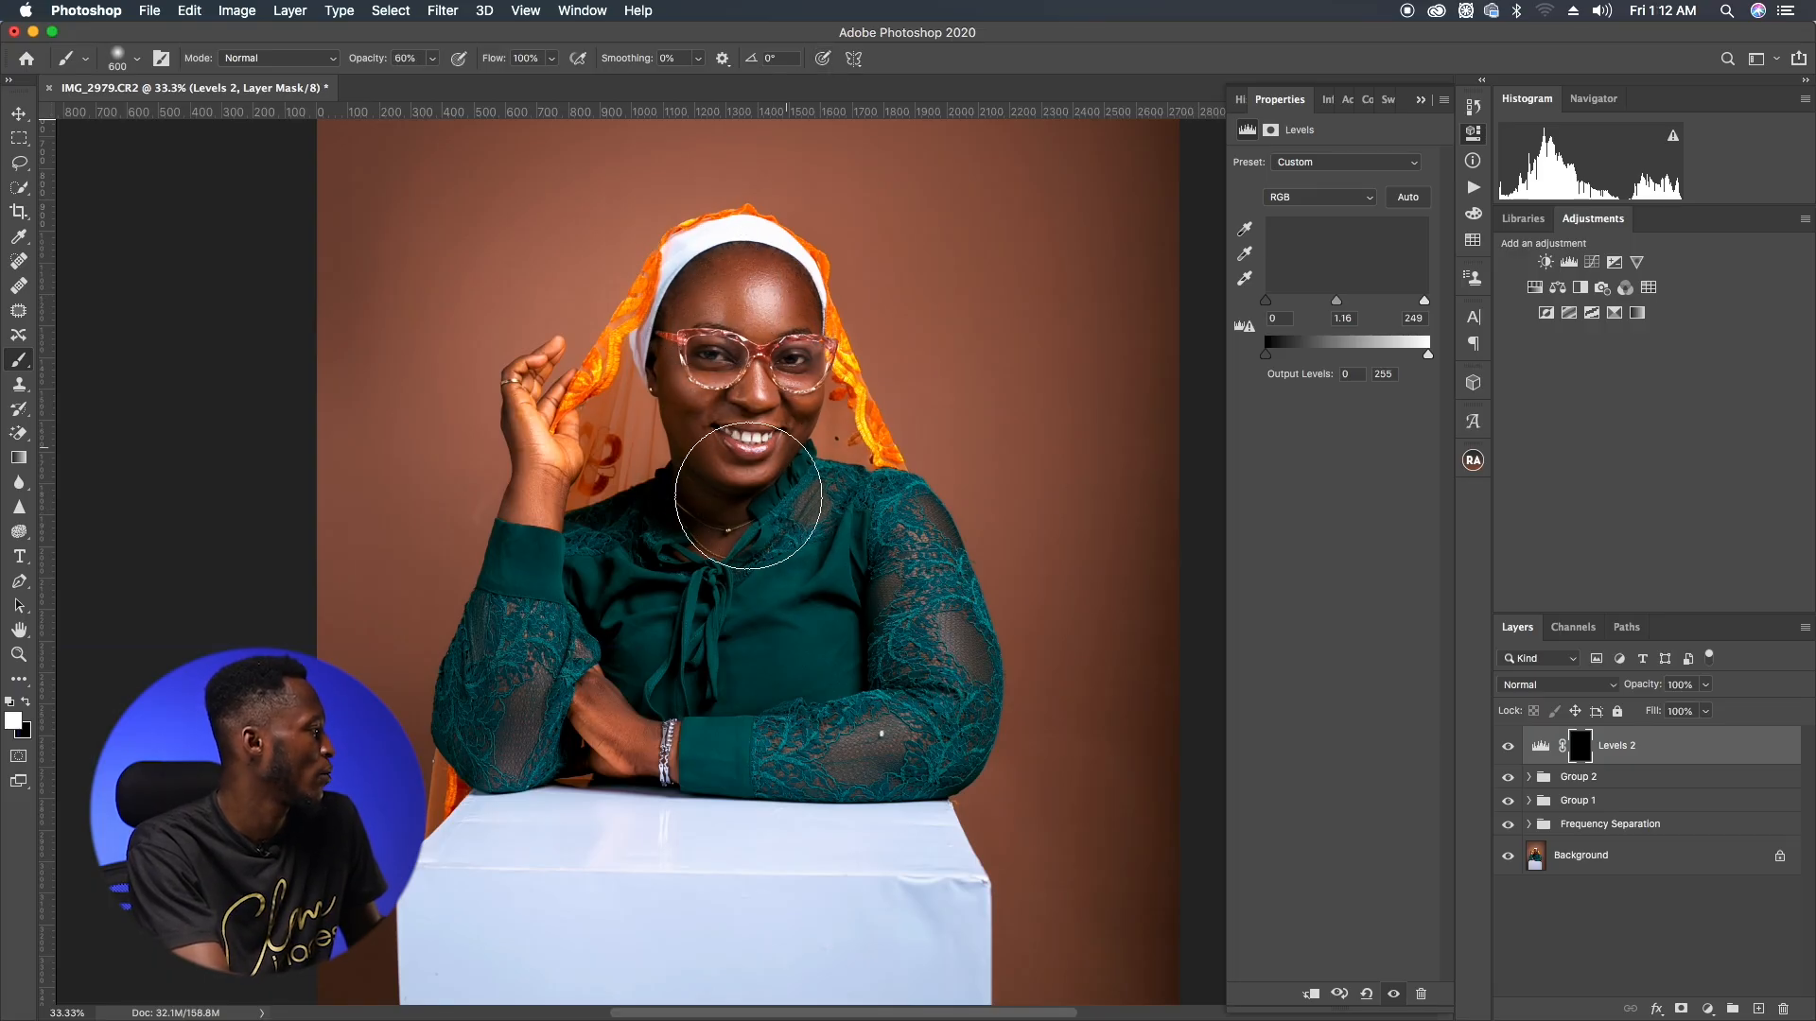
{"action": "mouse_move", "coordinate": [792, 463]}
{"action": "left_mouse_down"}
{"action": "mouse_move", "coordinate": [749, 460]}
{"action": "mouse_move", "coordinate": [809, 389]}
{"action": "left_mouse_up"}
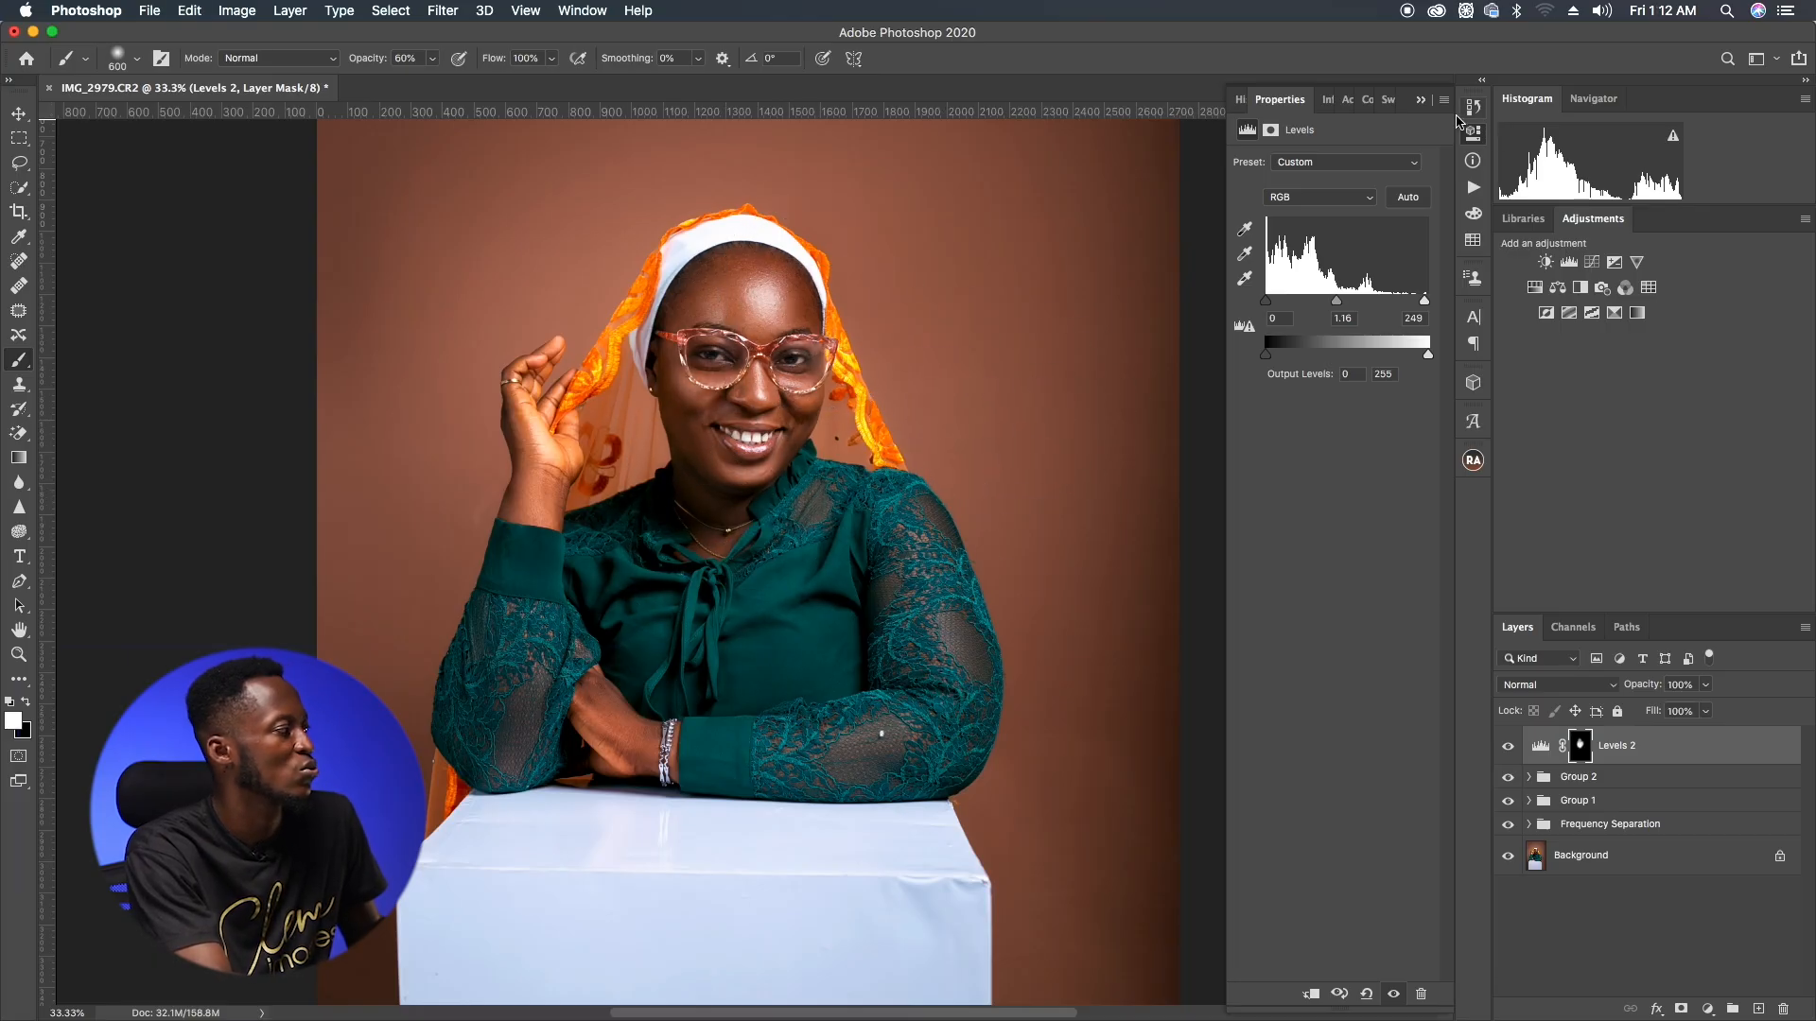
Step: Toggle the Levels layer's visibility to compare, then flatten the image
{"action": "left_click", "coordinate": [1424, 102]}
{"action": "left_click", "coordinate": [1508, 747]}
{"action": "left_click", "coordinate": [1508, 747]}
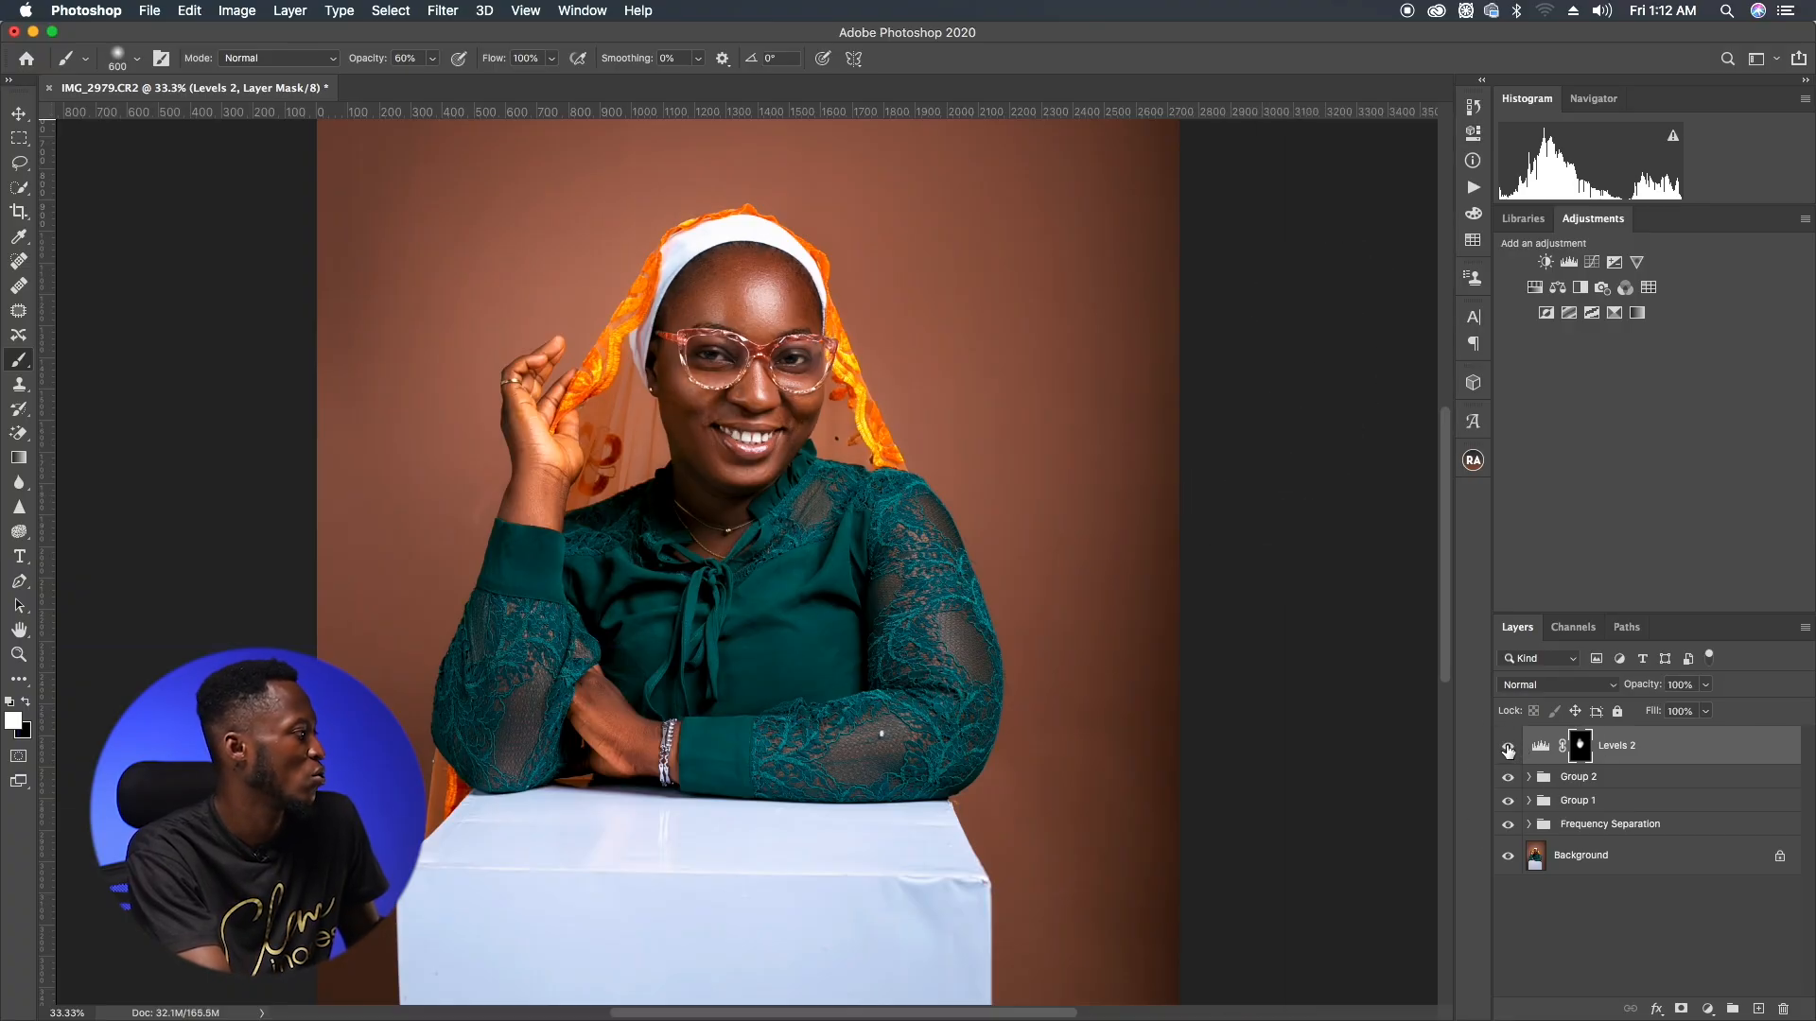
{"action": "right_click", "coordinate": [1619, 855]}
{"action": "left_click", "coordinate": [1664, 957]}
Step: Reapply the last filter to the flattened image and fade it to 57% opacity
{"action": "left_click", "coordinate": [441, 10]}
{"action": "left_click", "coordinate": [494, 35]}
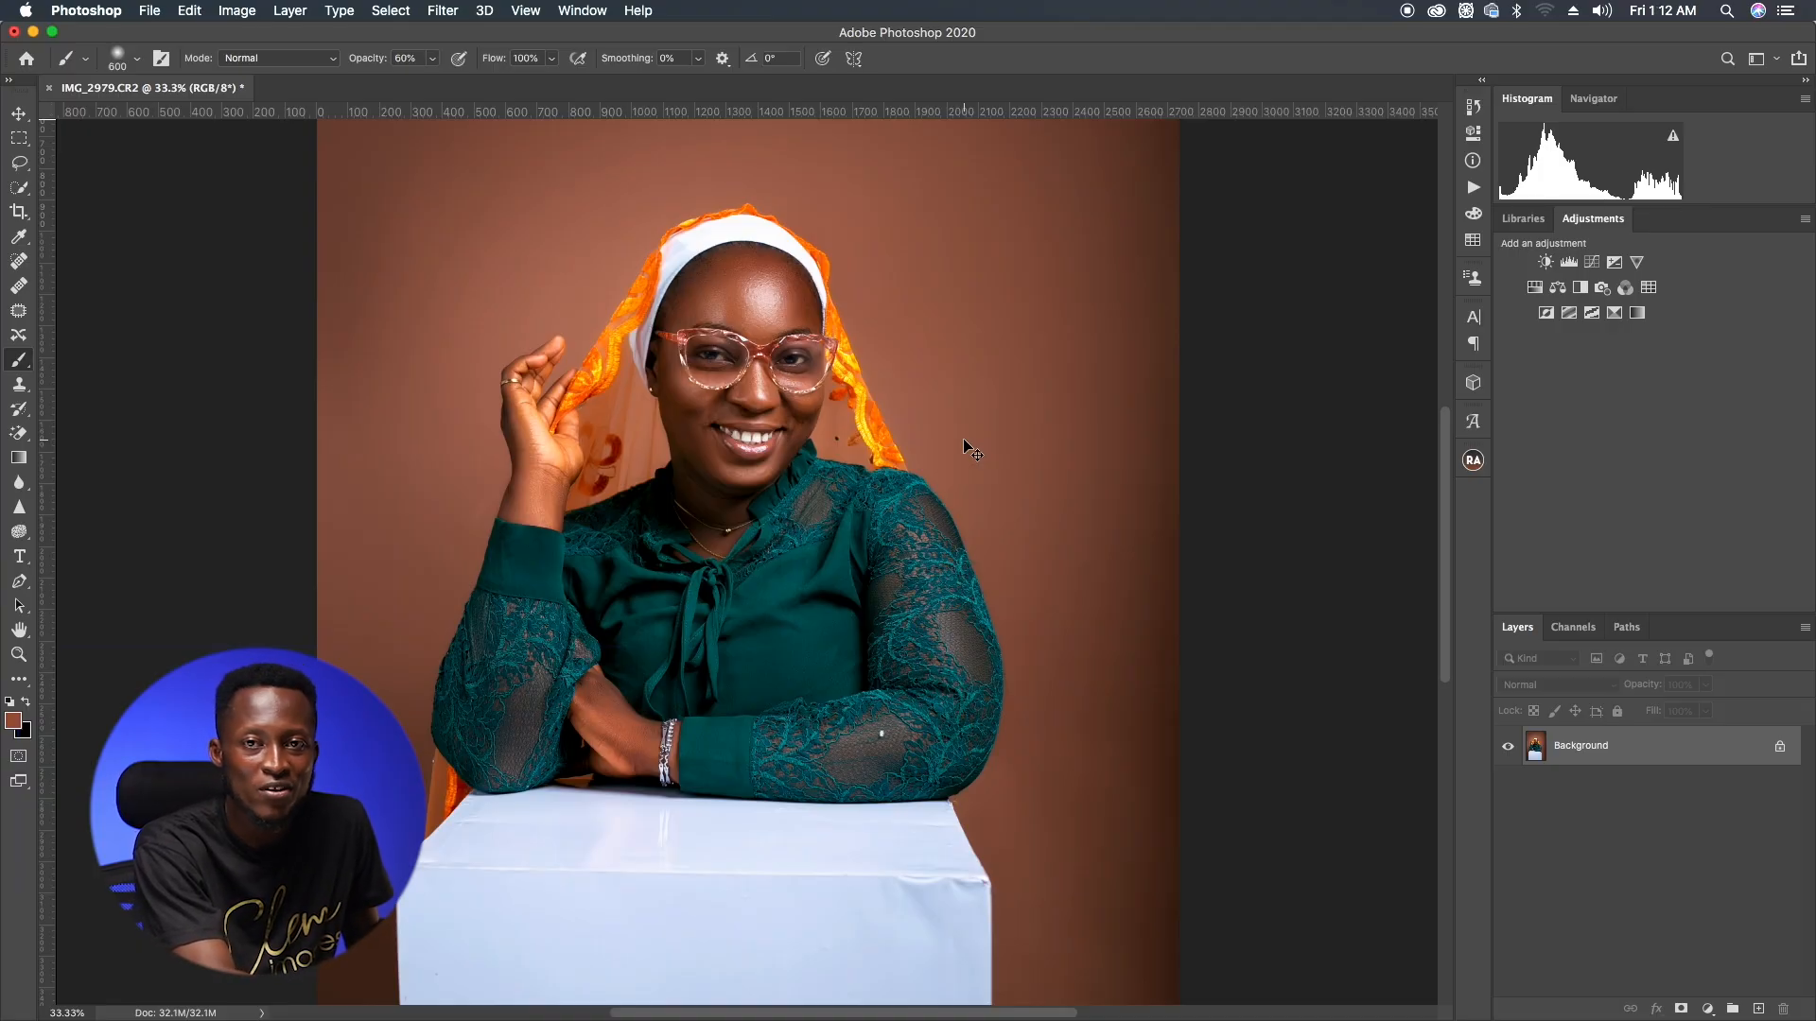
{"action": "key", "text": "super+shift+f"}
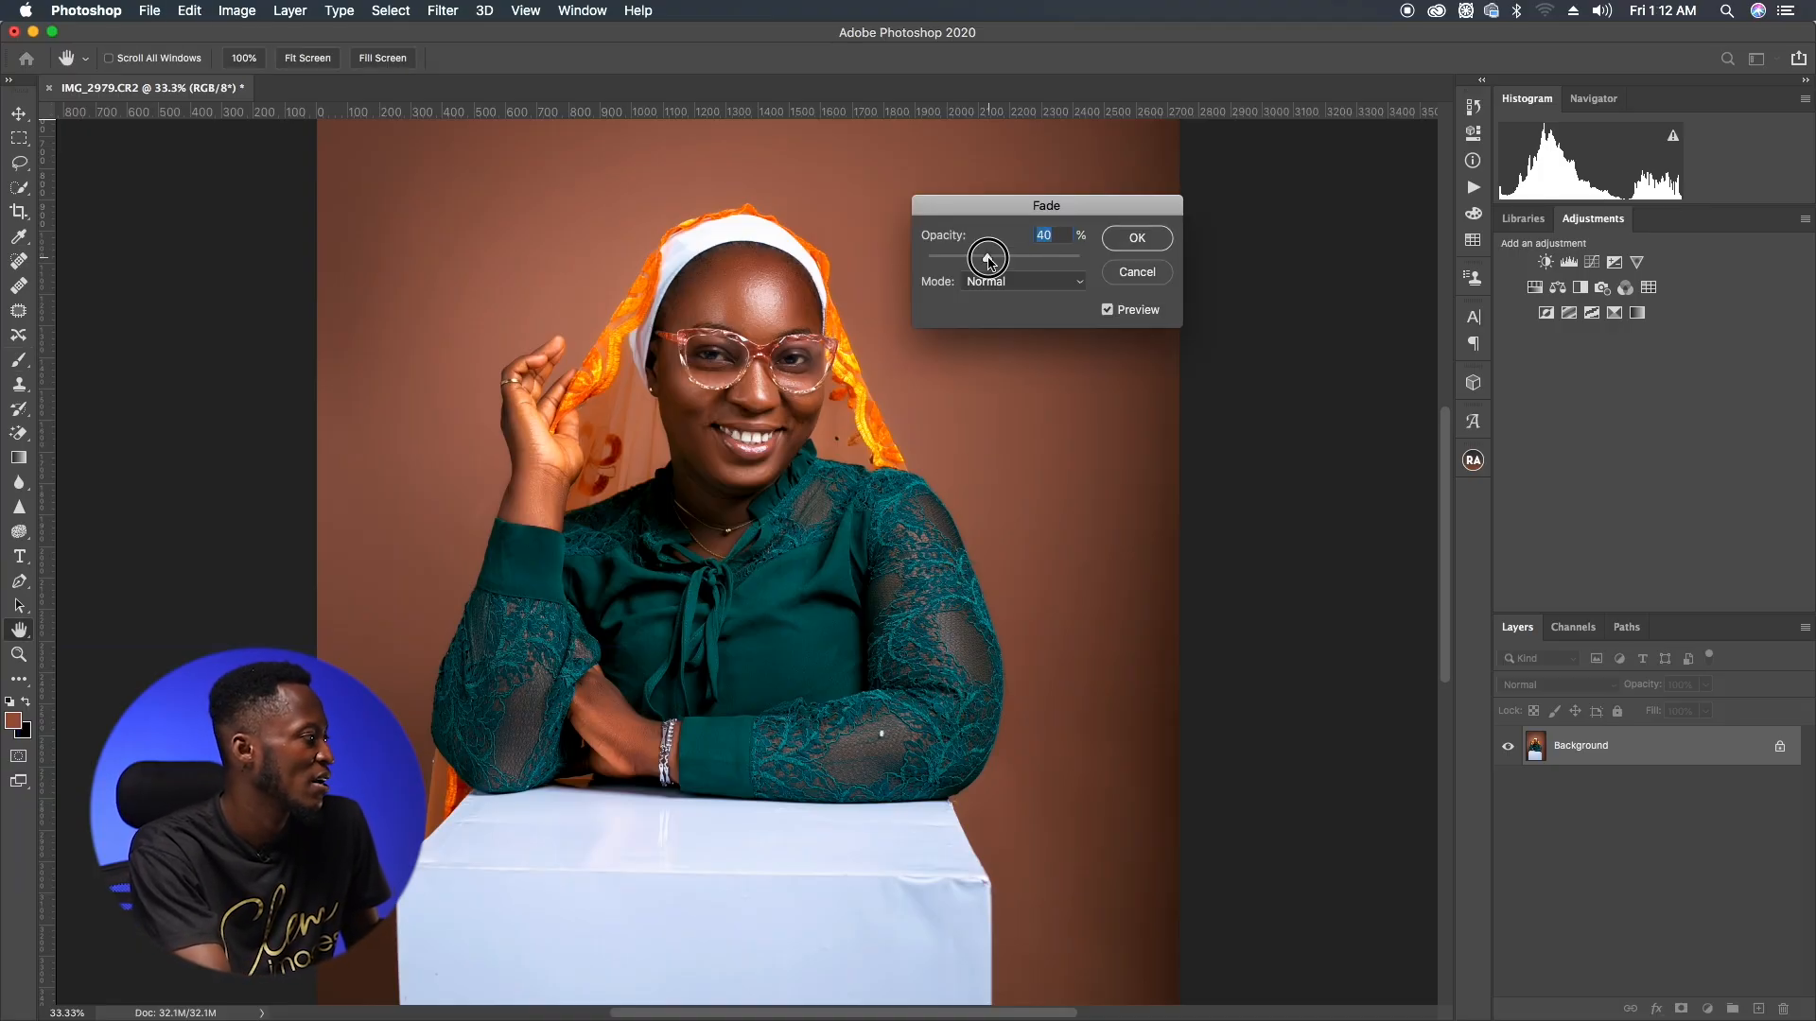
{"action": "left_click_drag", "start_coordinate": [1019, 259], "coordinate": [1014, 262]}
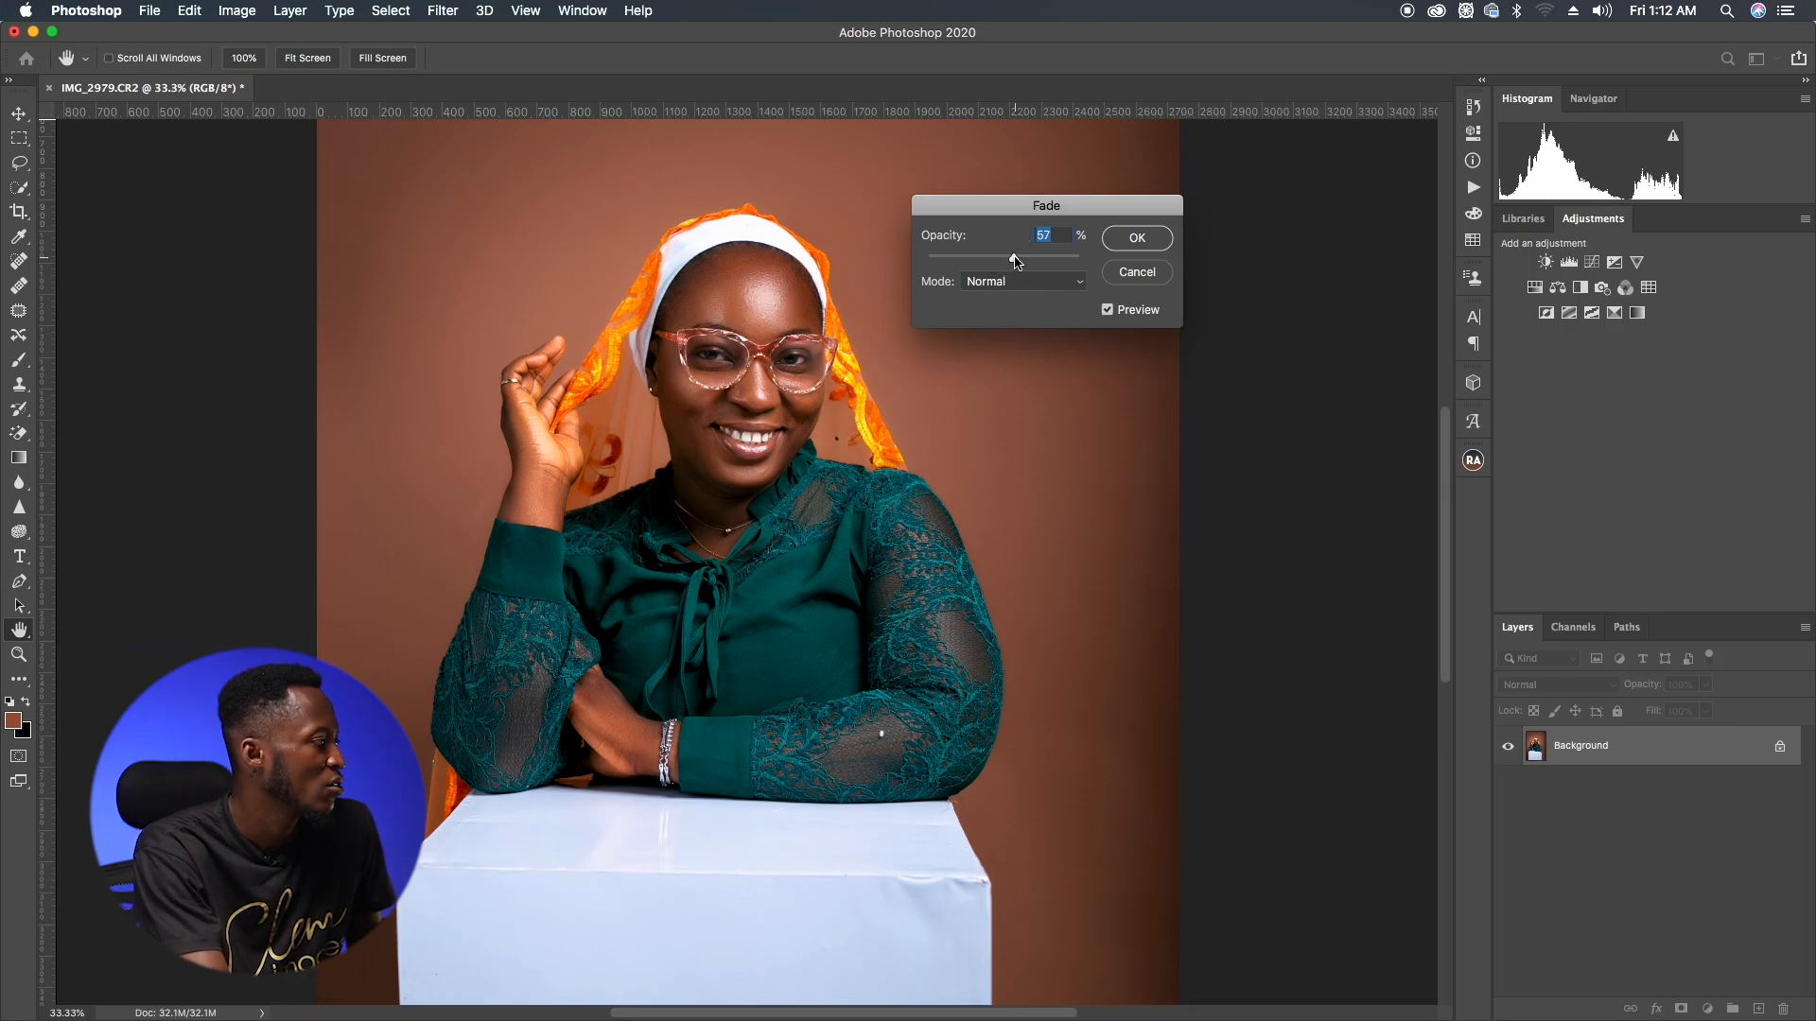
{"action": "left_click", "coordinate": [1135, 238]}
Step: Crop the image to a 4:5 ratio framing the subject
{"action": "key", "text": "b"}
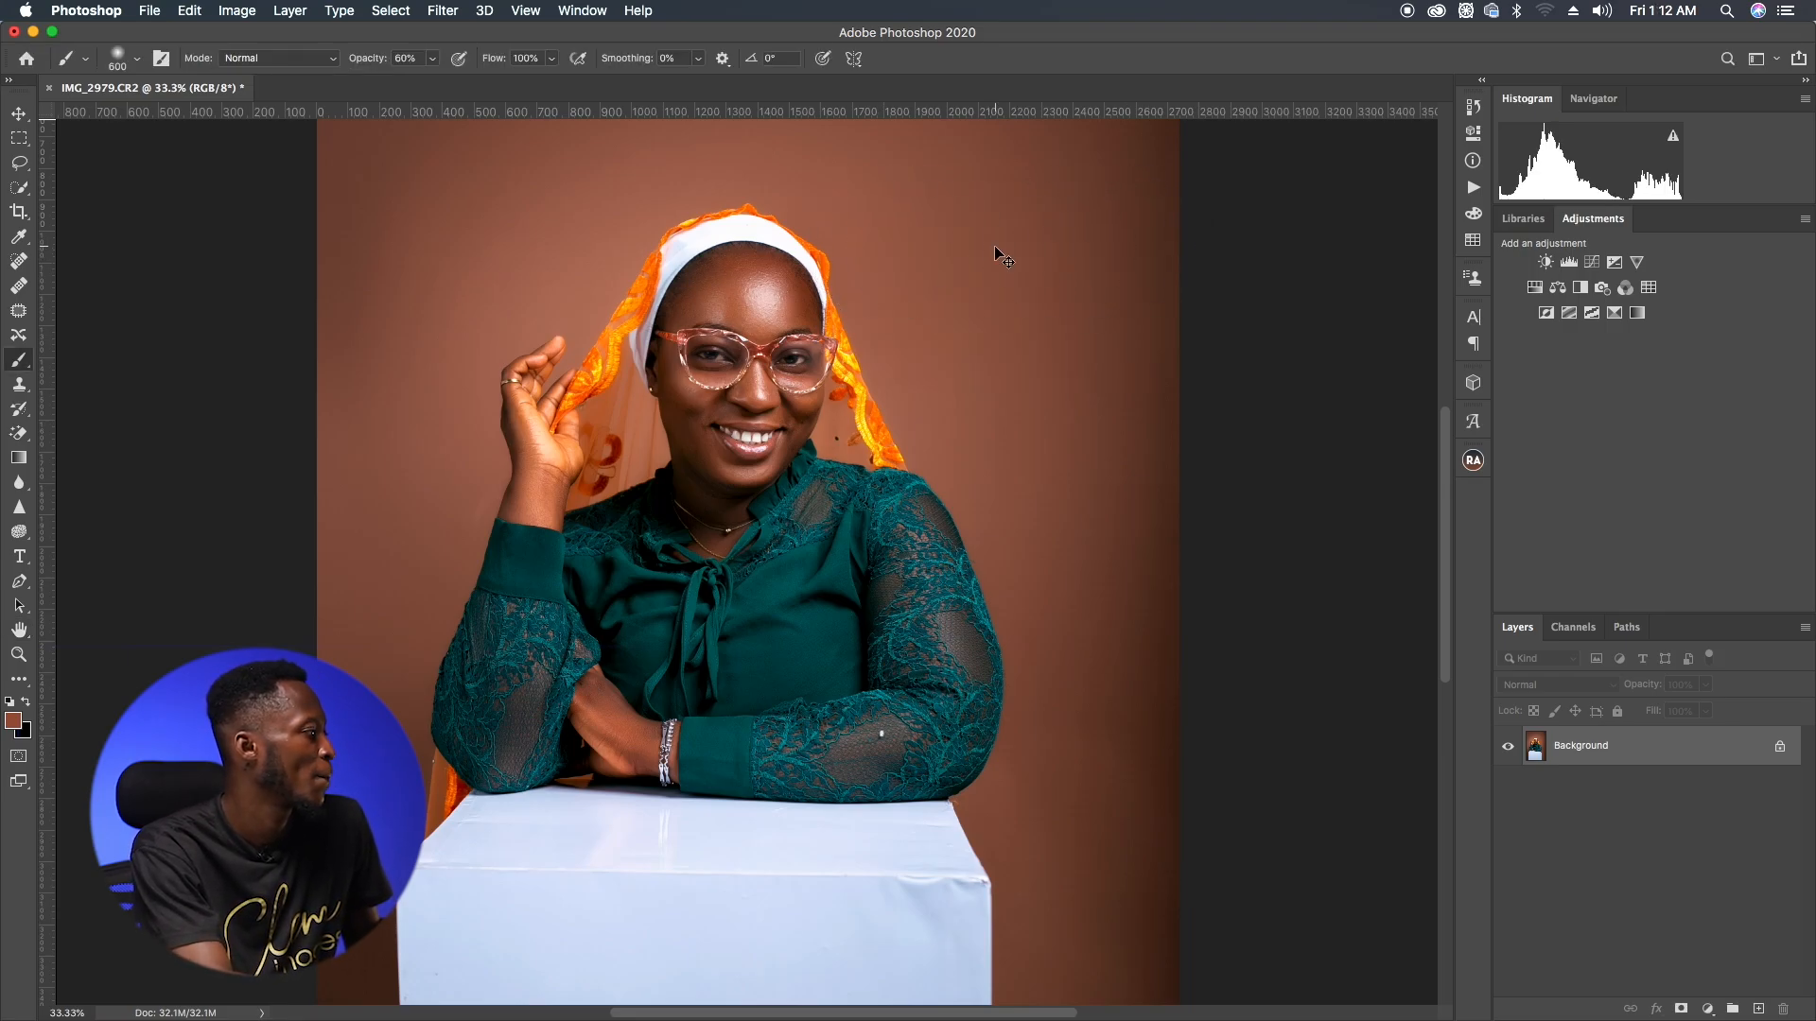
{"action": "key", "text": "super+minus"}
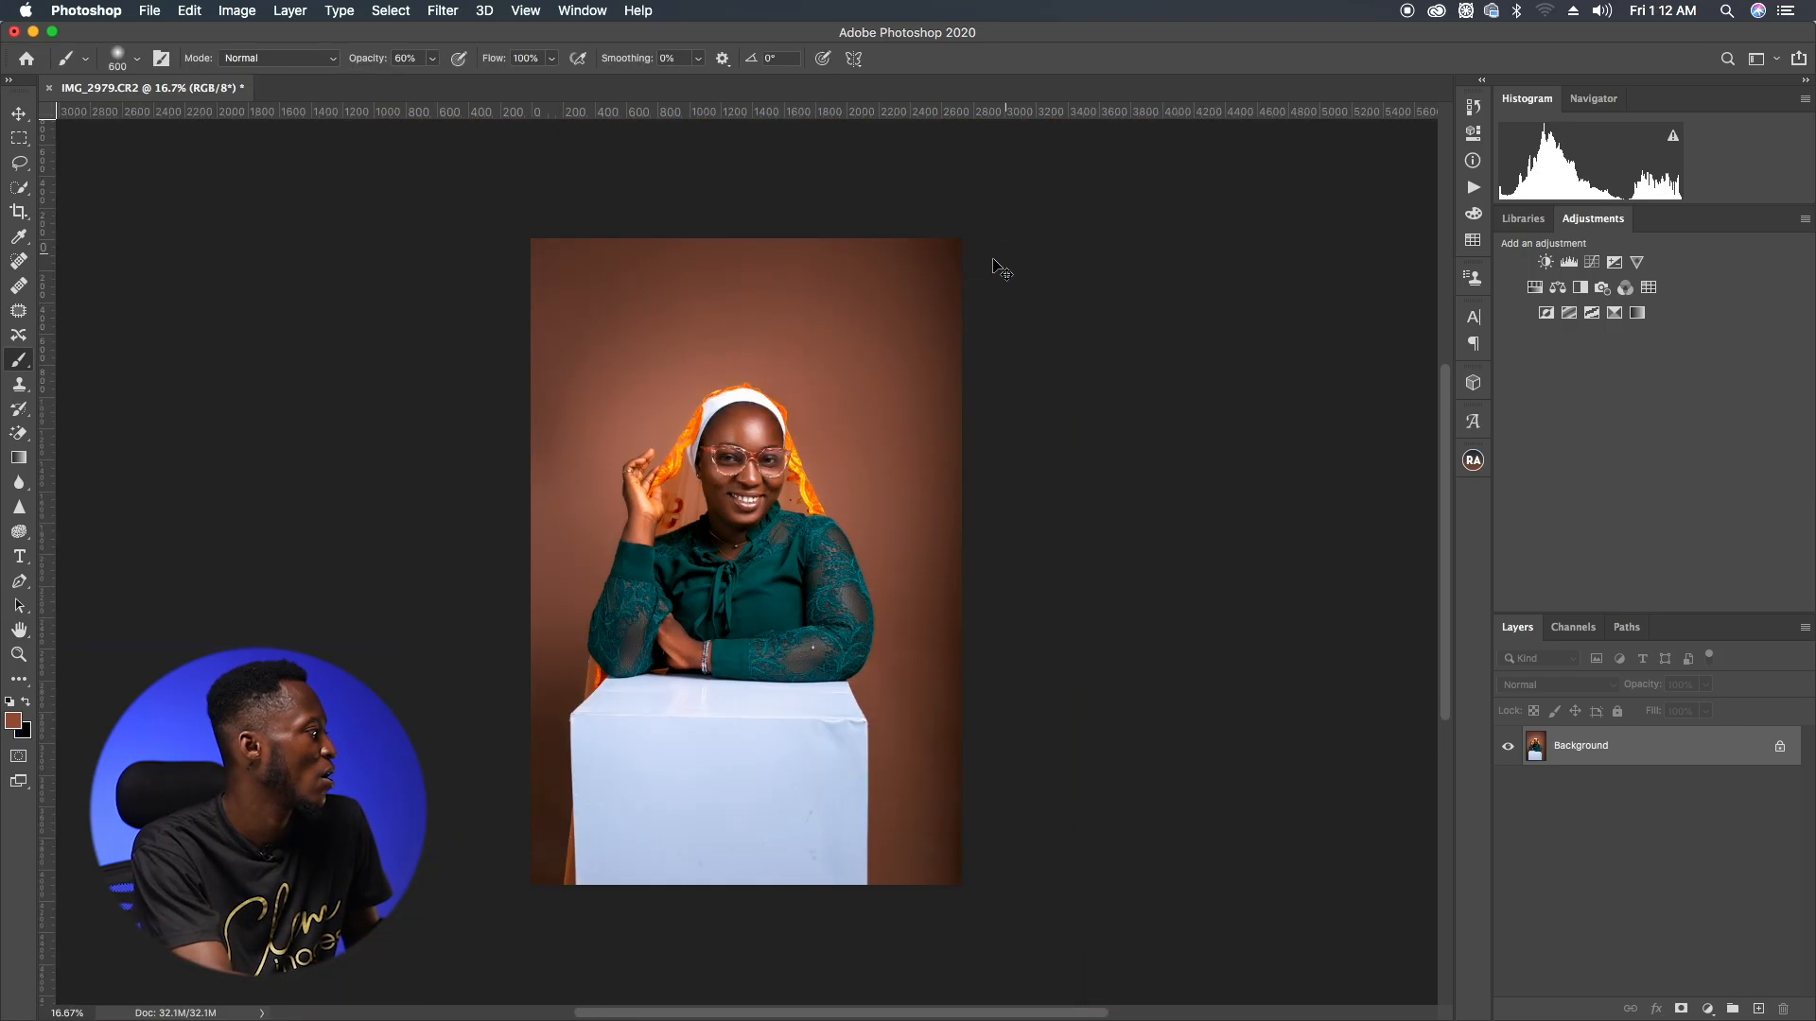
{"action": "key", "text": "c"}
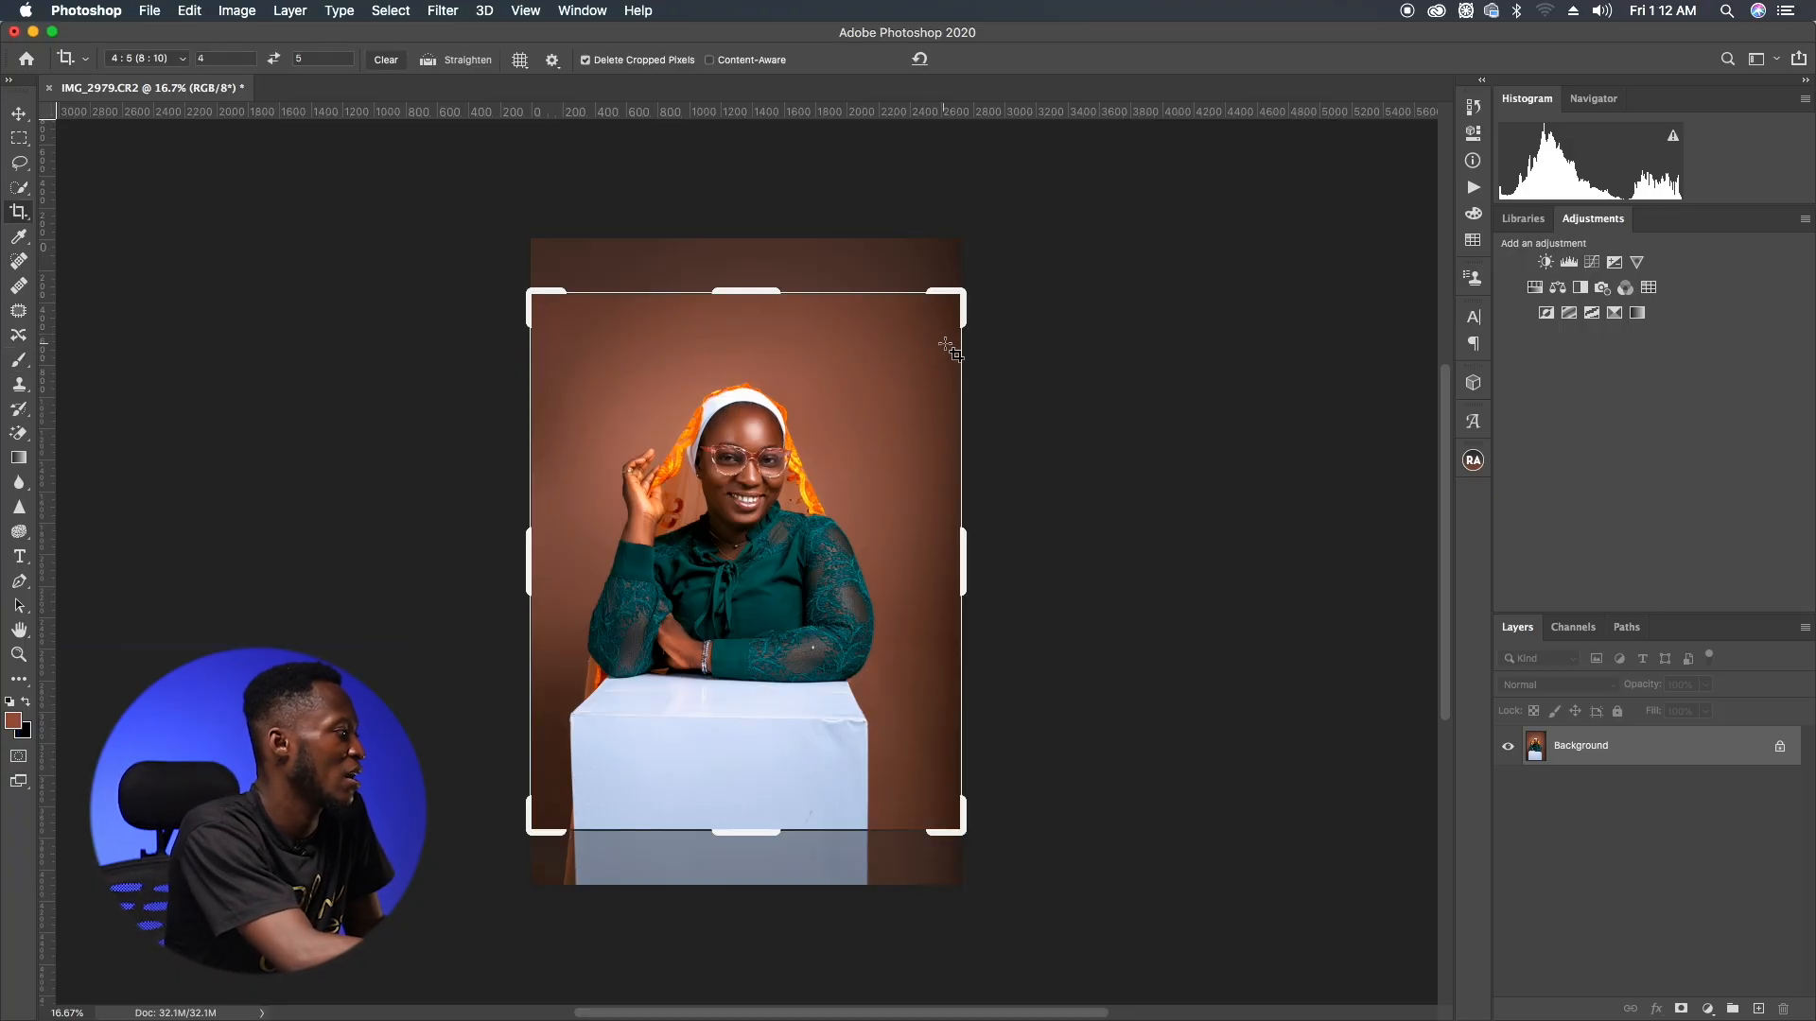
{"action": "left_click", "coordinate": [889, 494]}
{"action": "left_click_drag", "start_coordinate": [755, 292], "coordinate": [756, 296]}
{"action": "left_click_drag", "start_coordinate": [958, 555], "coordinate": [956, 564]}
{"action": "double_click", "coordinate": [719, 563]}
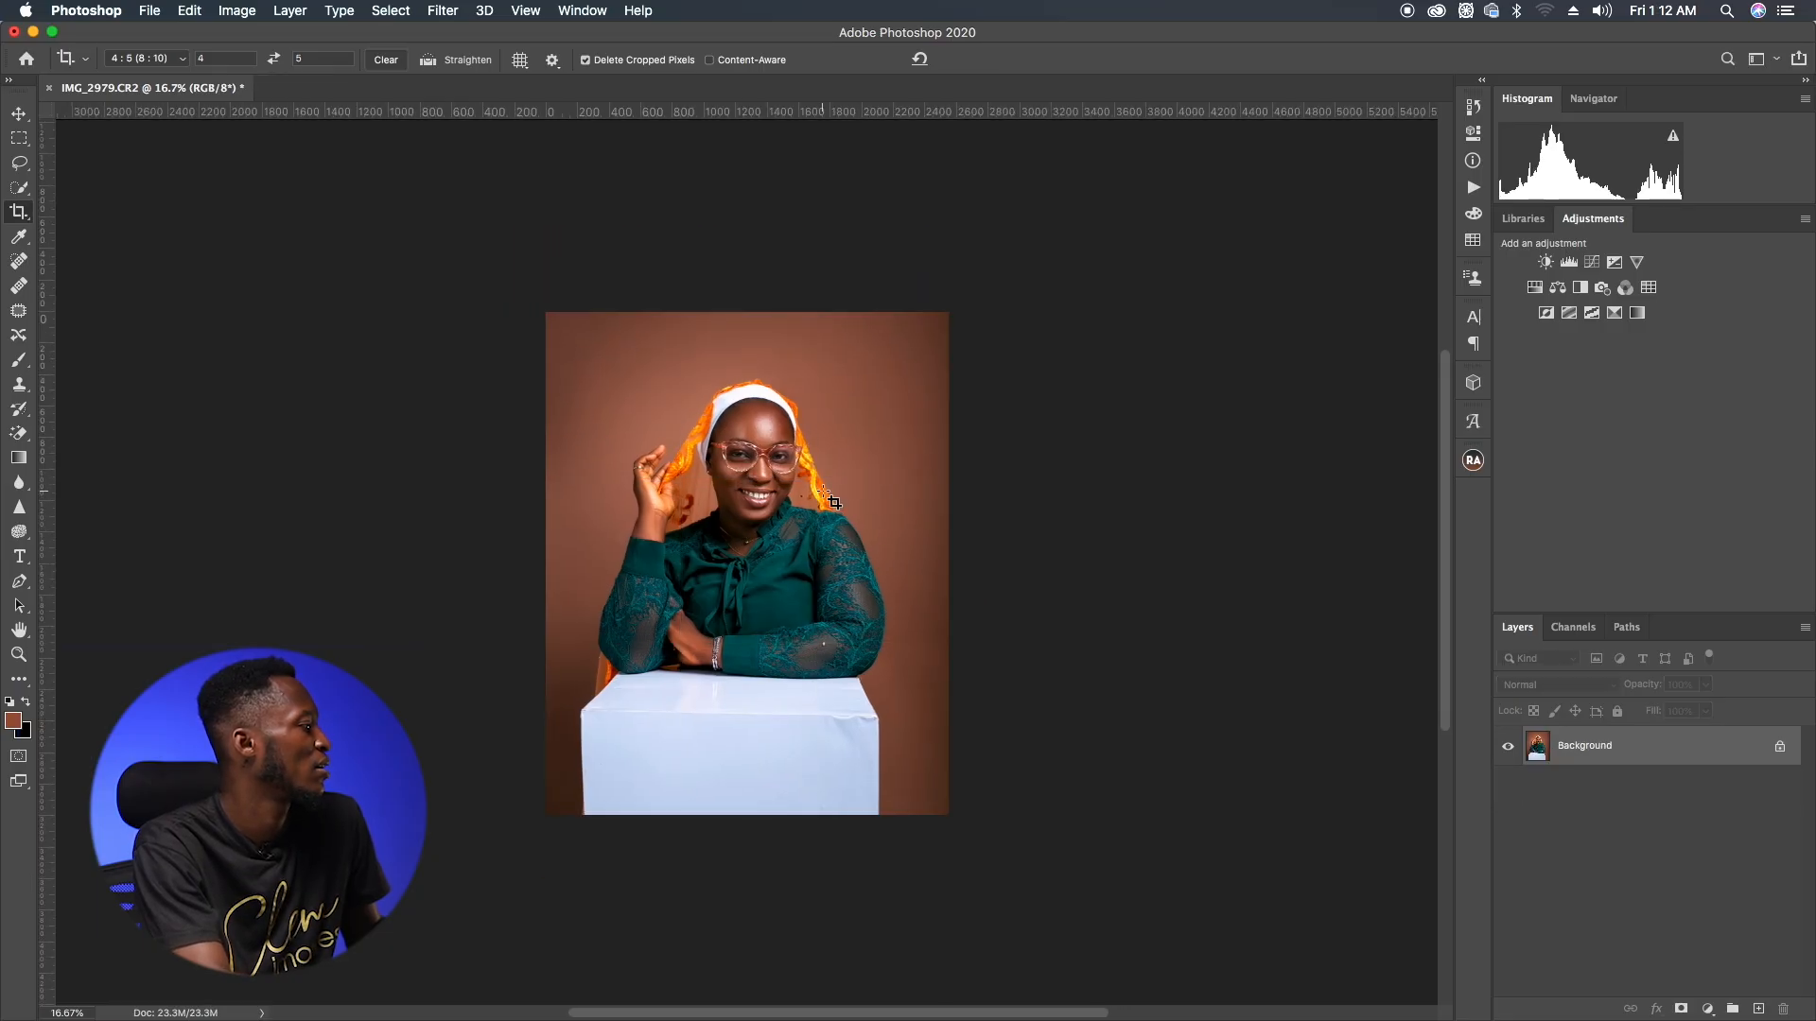
{"action": "key", "text": "super+0"}
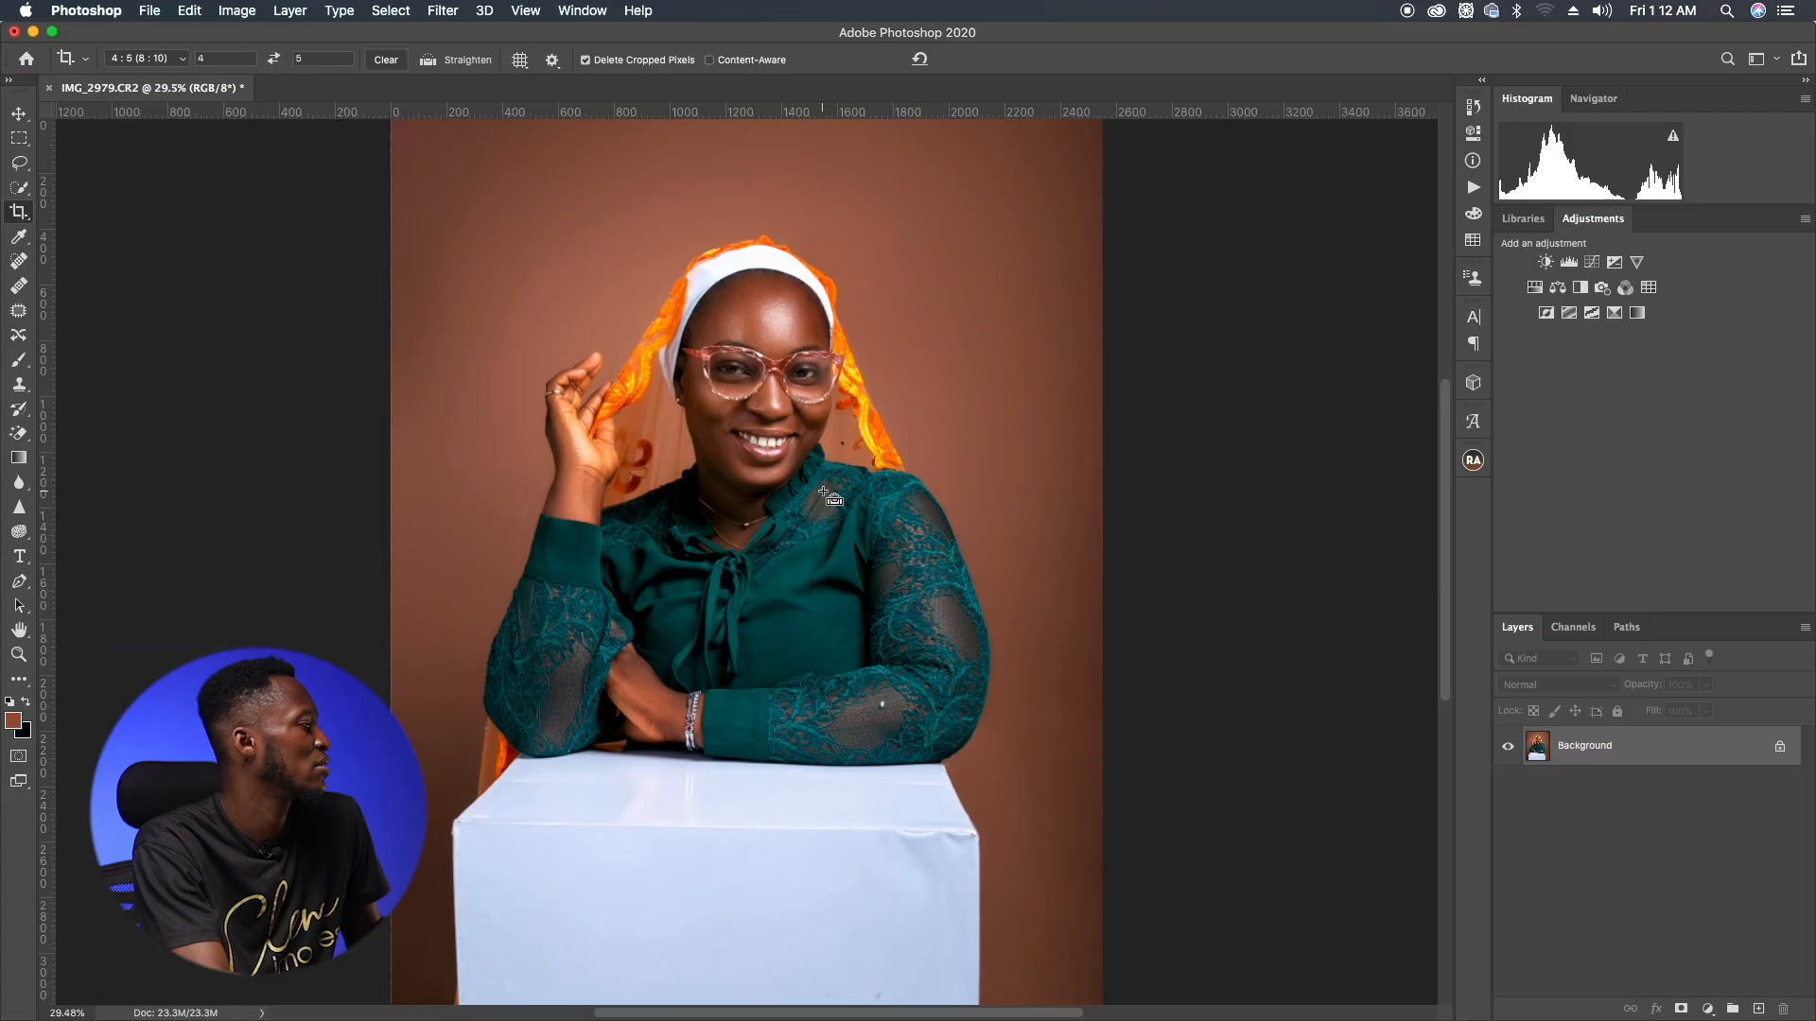